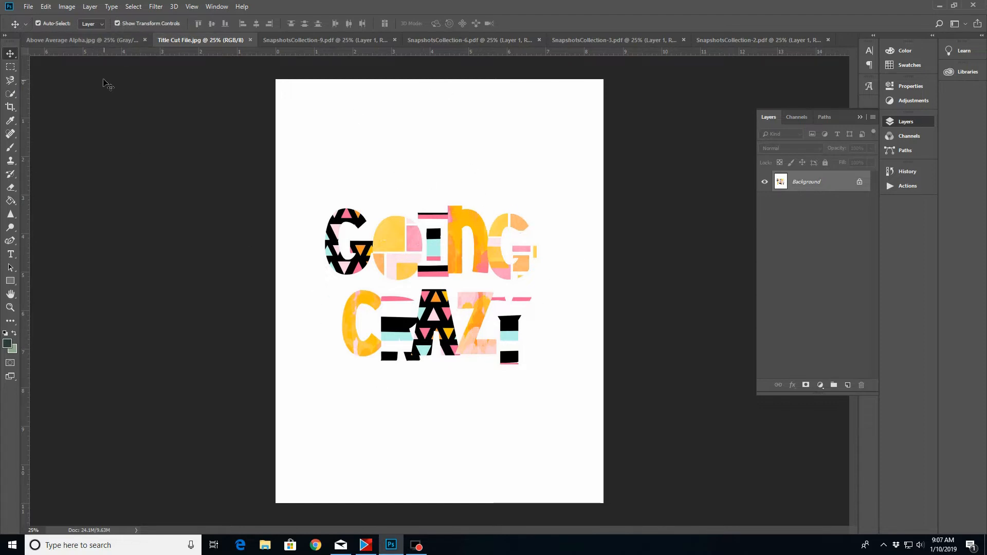
Create a new blank letter-size portrait RGB document
click(96, 41)
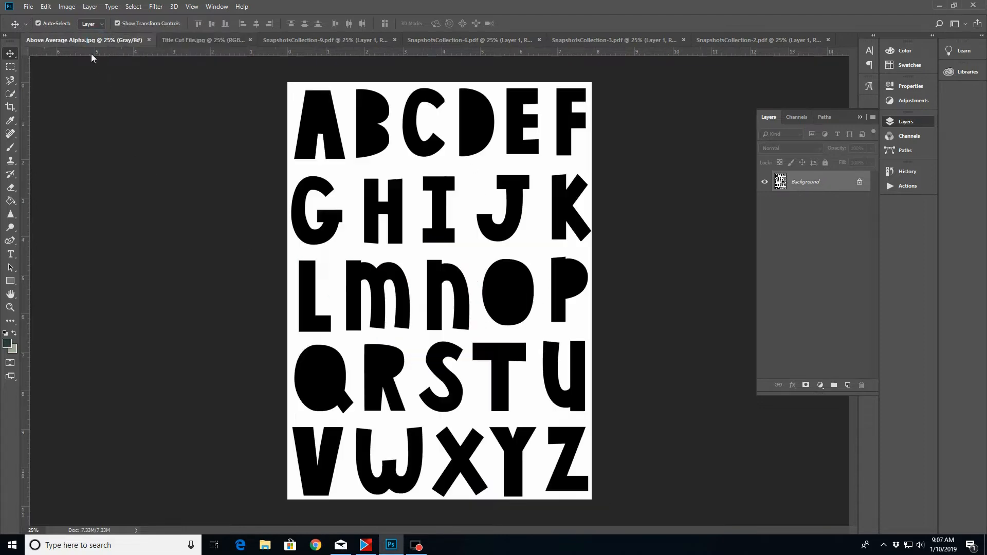
click(29, 7)
click(39, 18)
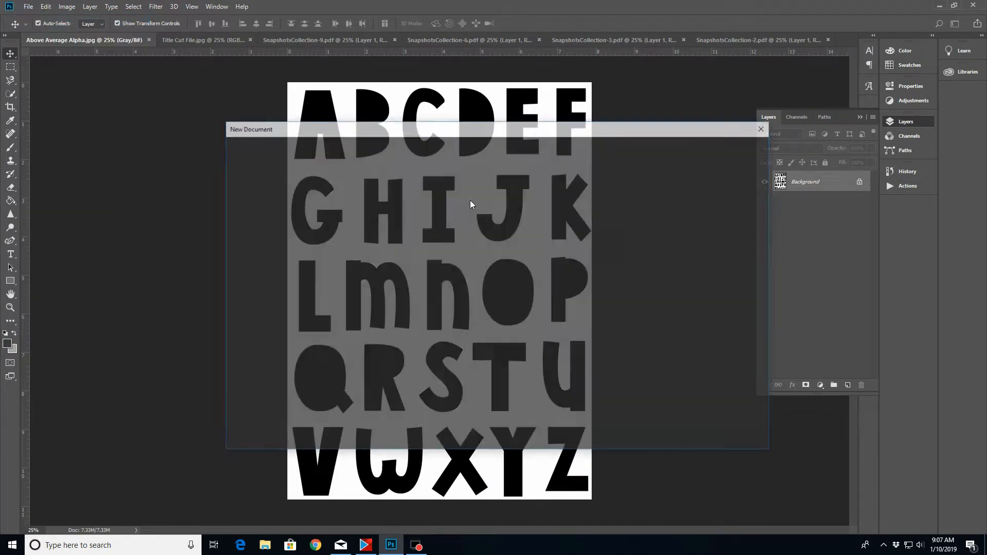
click(471, 318)
click(700, 433)
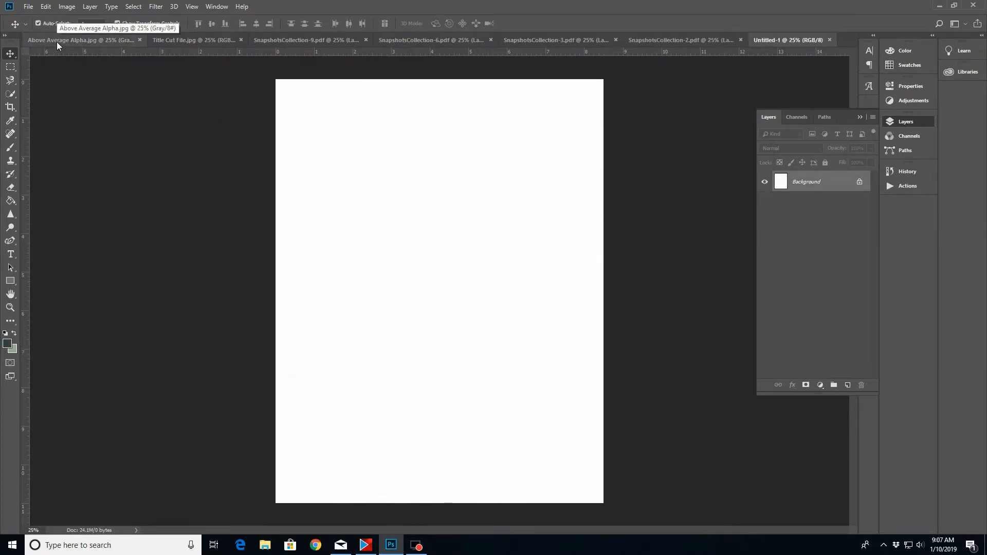
In Above Average Alpha.jpg, trace a selection around the outline of the letter G with the Magnetic Lasso
click(77, 40)
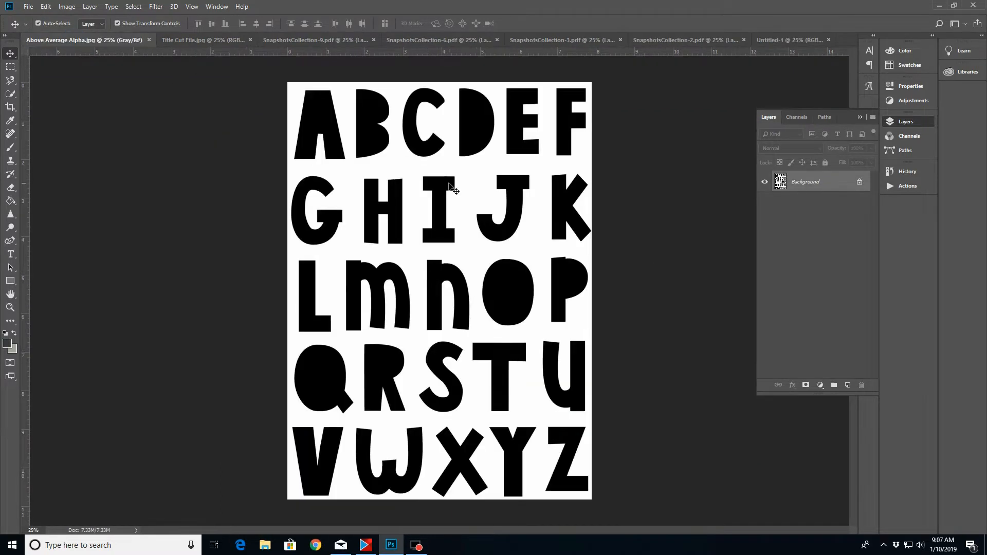
key(z)
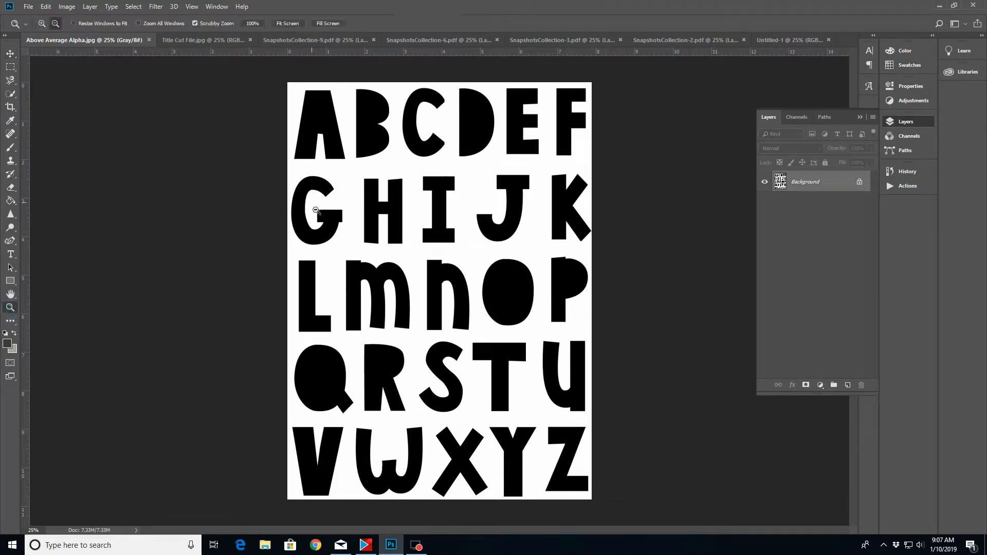
click(308, 221)
click(283, 216)
click(284, 216)
scroll(285, 217, up, 2)
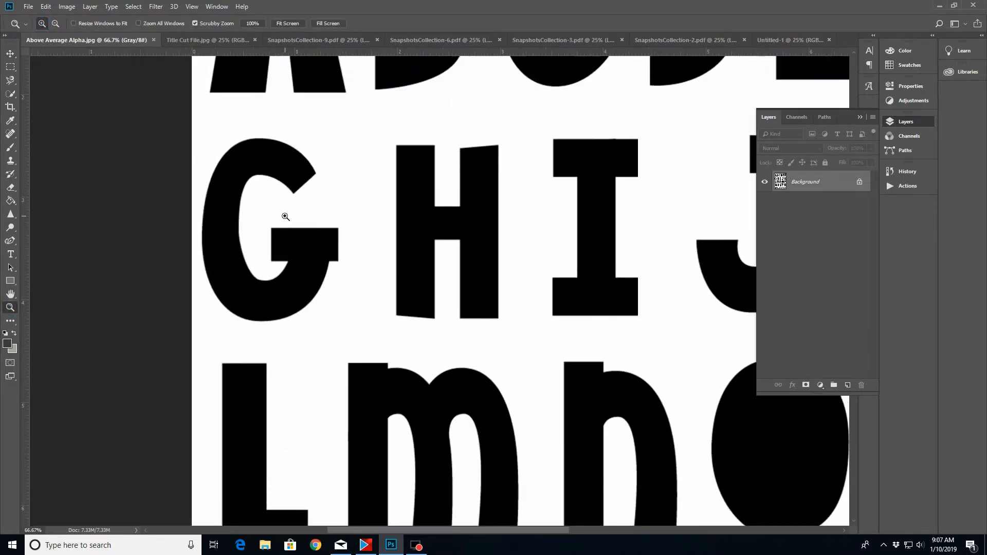
click(298, 316)
key(l)
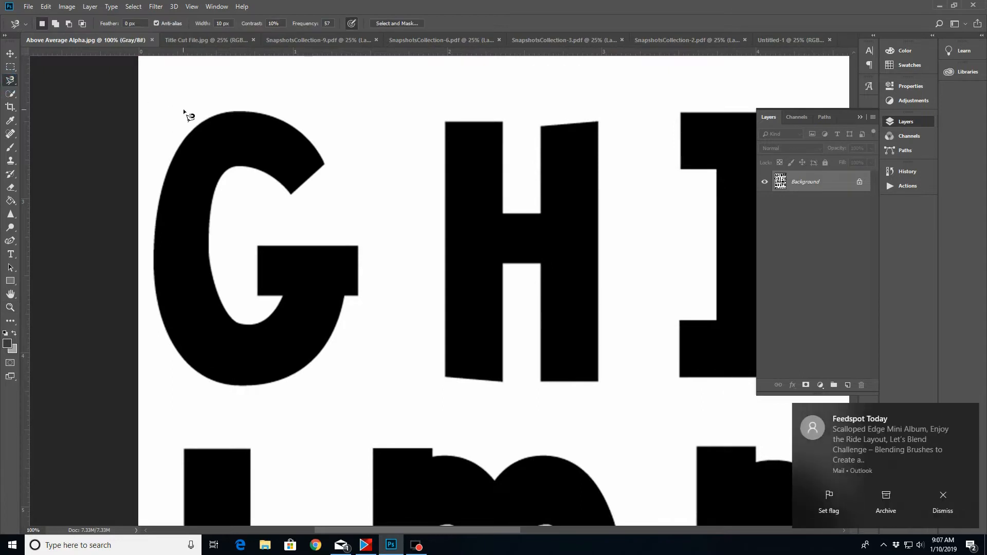
click(201, 123)
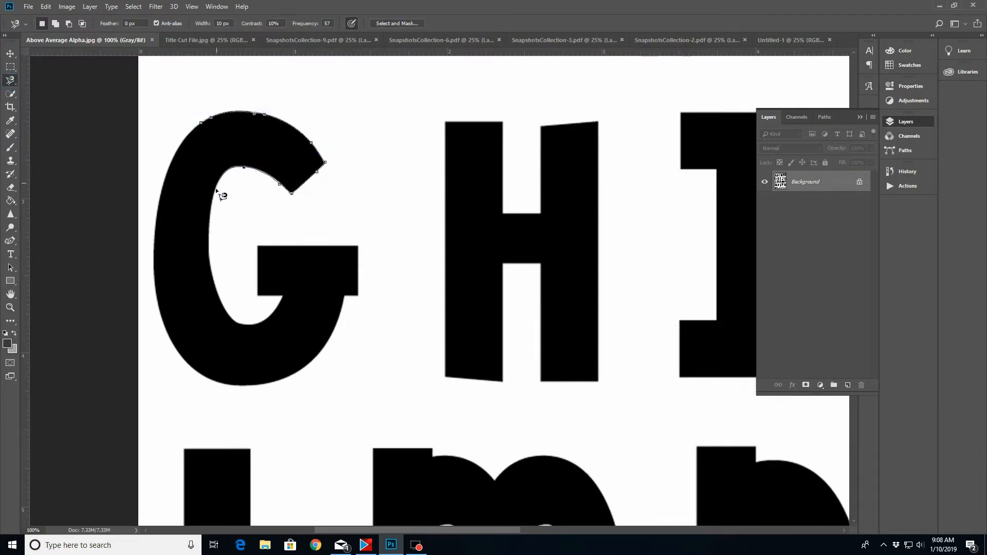
click(216, 287)
click(282, 297)
click(258, 246)
click(359, 296)
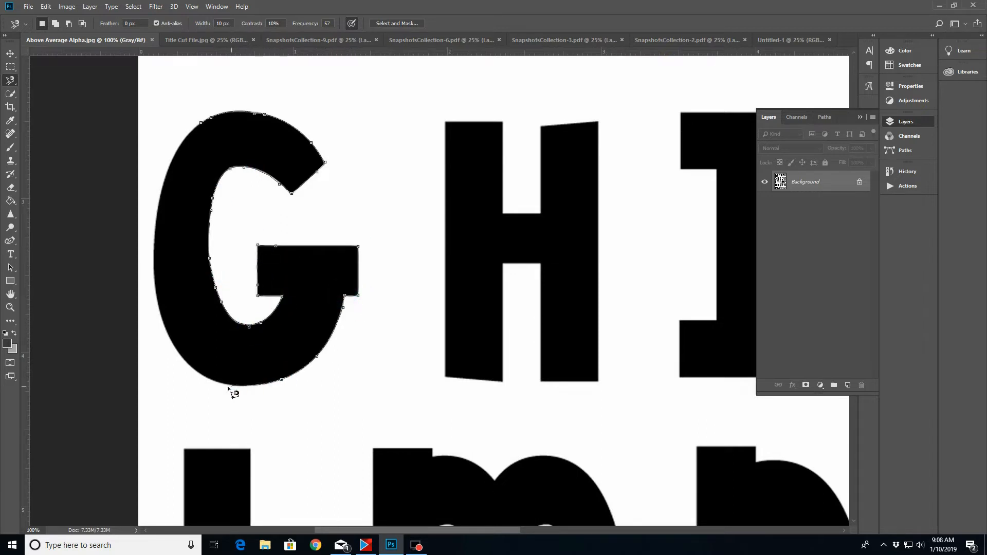
click(206, 377)
click(159, 198)
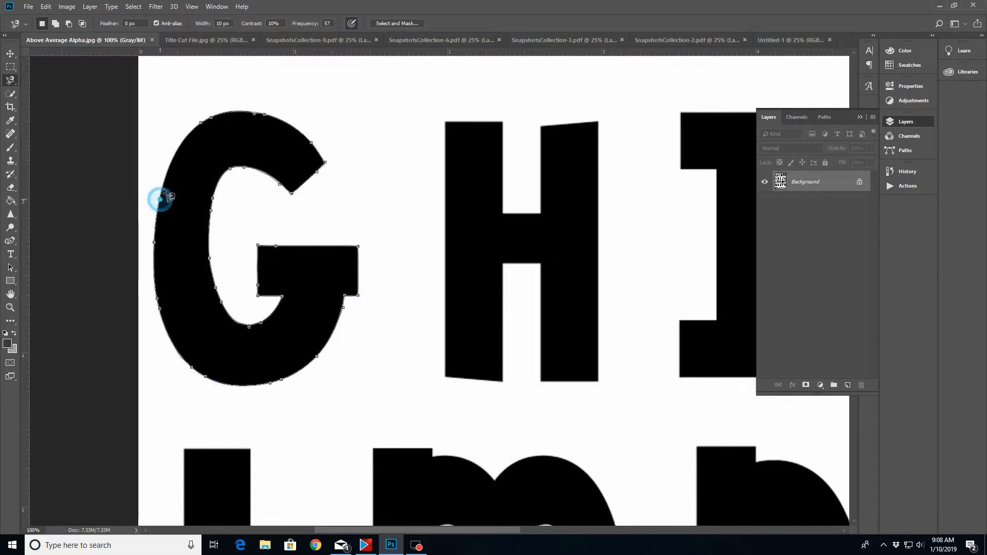
click(210, 124)
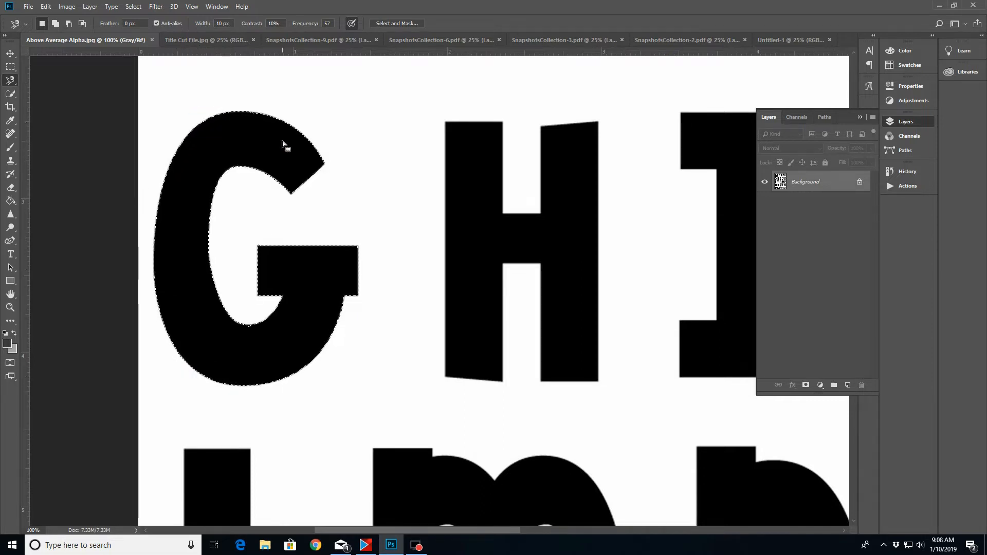
Copy the selected G to a new layer and check the cutout by briefly hiding the Background layer
right_click(279, 341)
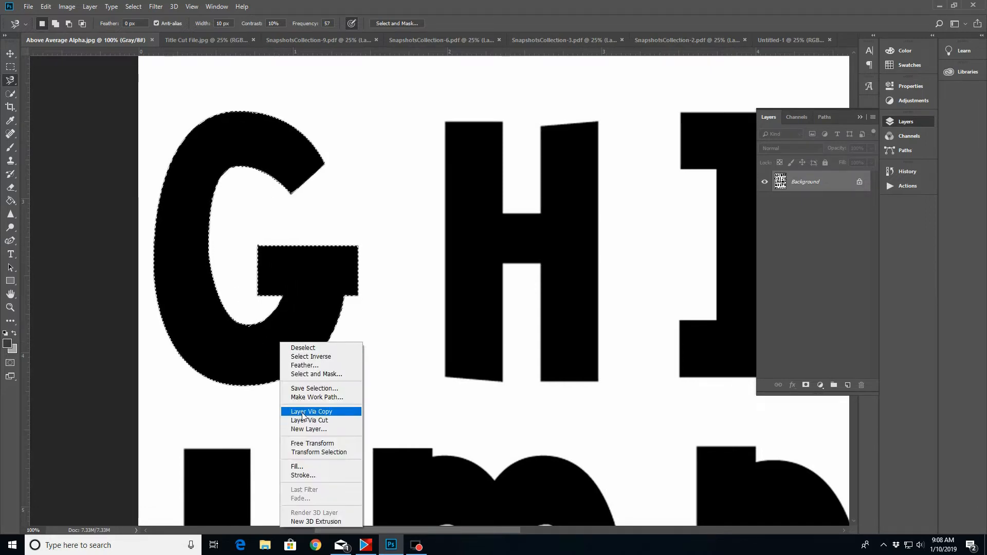
click(321, 412)
click(764, 204)
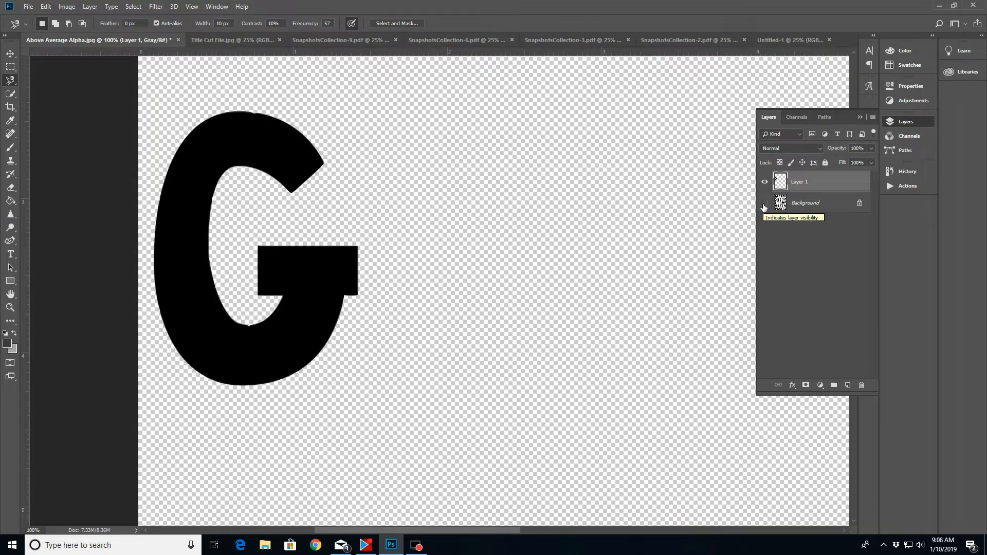
click(764, 204)
Trace a Magnetic Lasso selection around the letter C on the Background layer, removing misplaced anchor points along the way
scroll(552, 405, down, 2)
scroll(552, 405, down, 5)
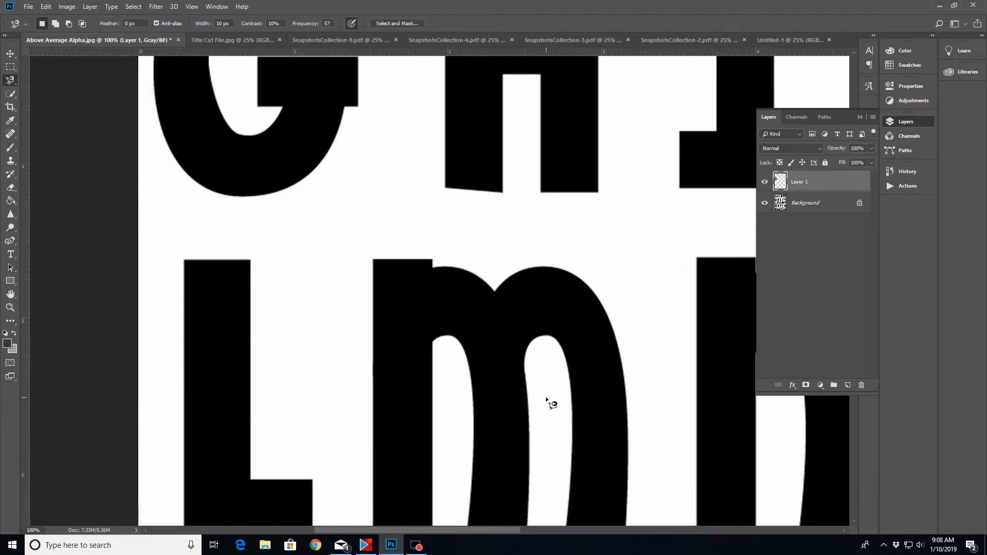
scroll(551, 405, up, 5)
scroll(552, 405, up, 10)
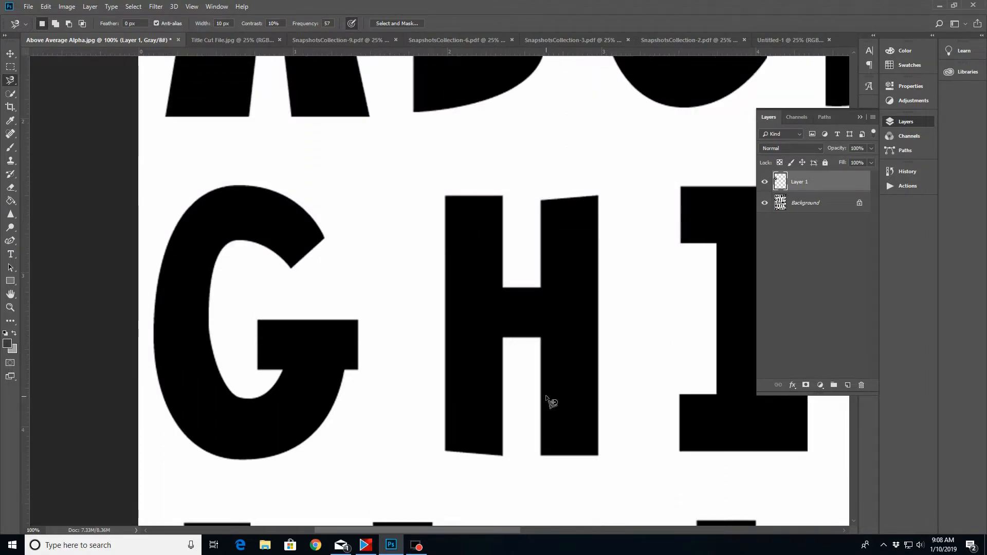
scroll(552, 401, up, 3)
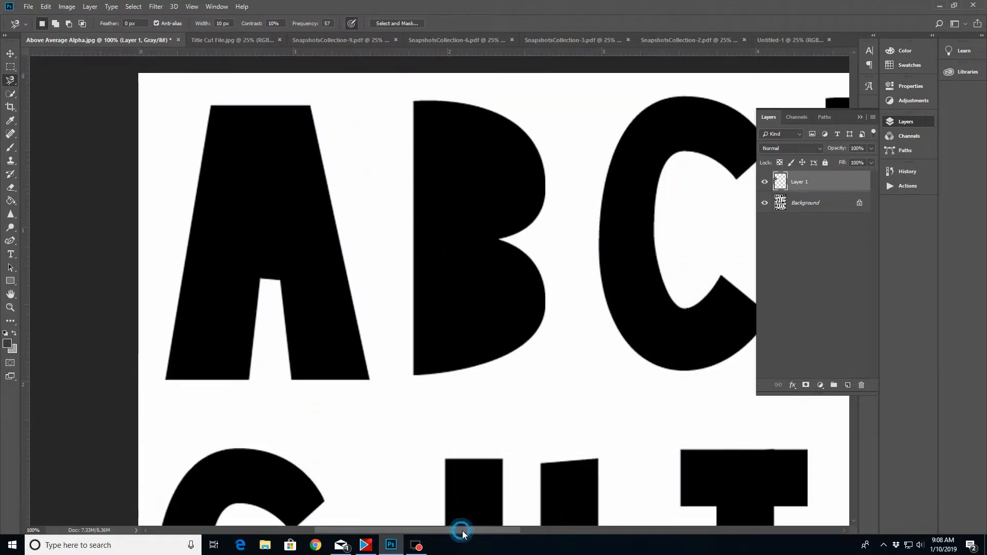
drag(462, 531, 510, 529)
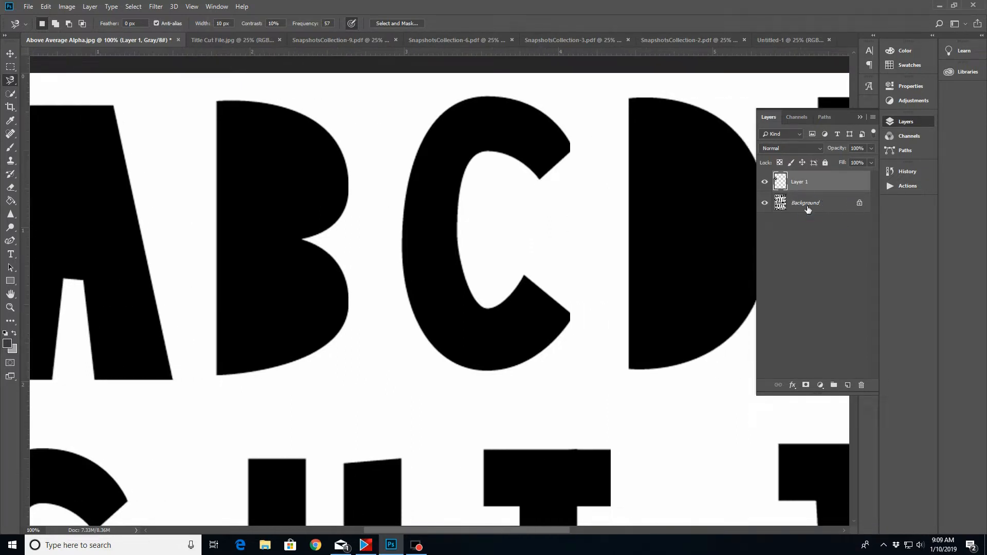
click(808, 208)
click(540, 179)
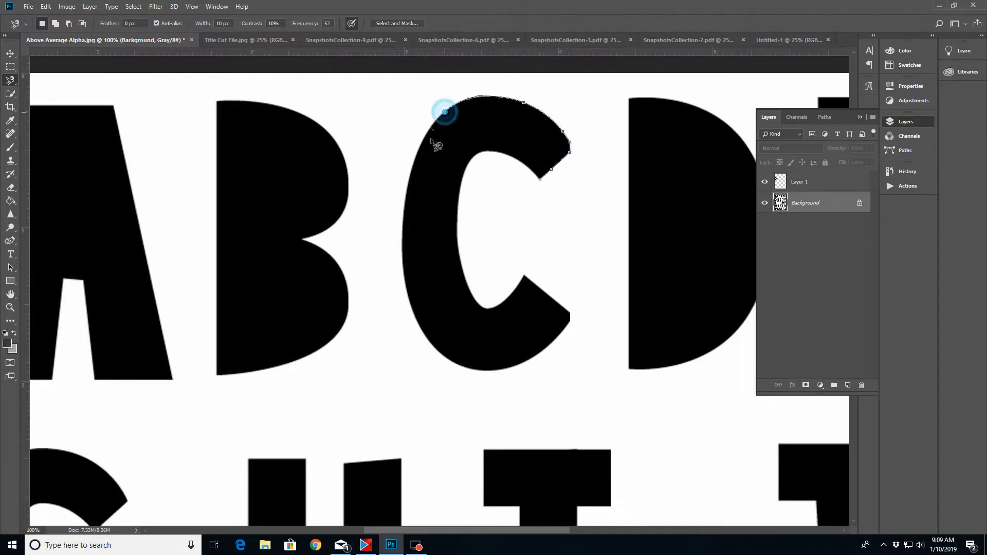
key(Delete)
key(Delete)
key(Delete)
key(Delete)
key(Delete)
key(Delete)
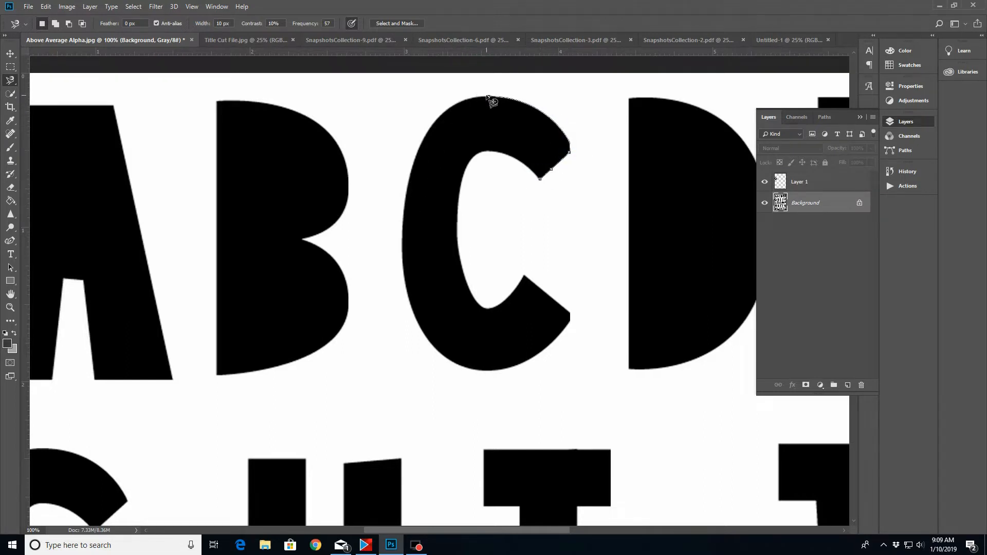
click(486, 96)
click(442, 113)
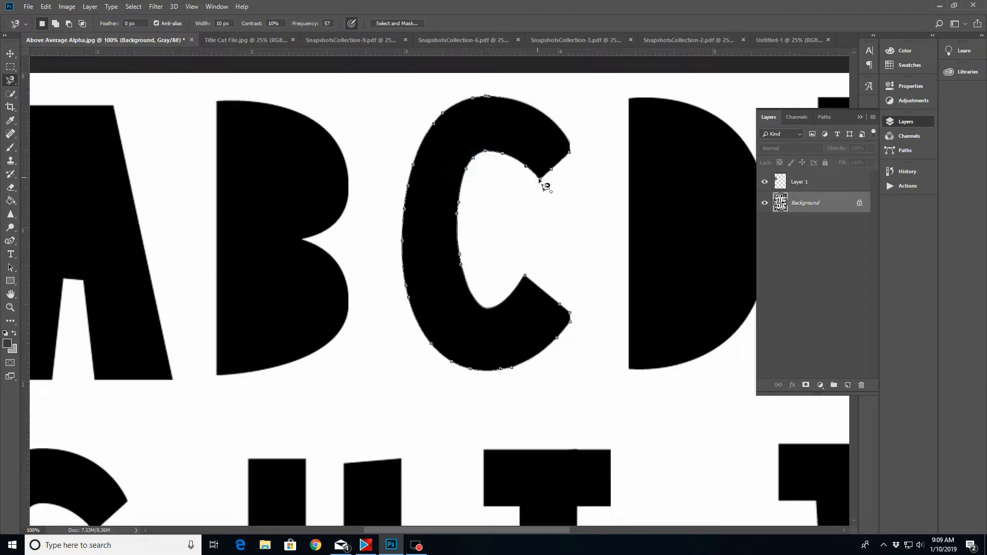
double_click(501, 136)
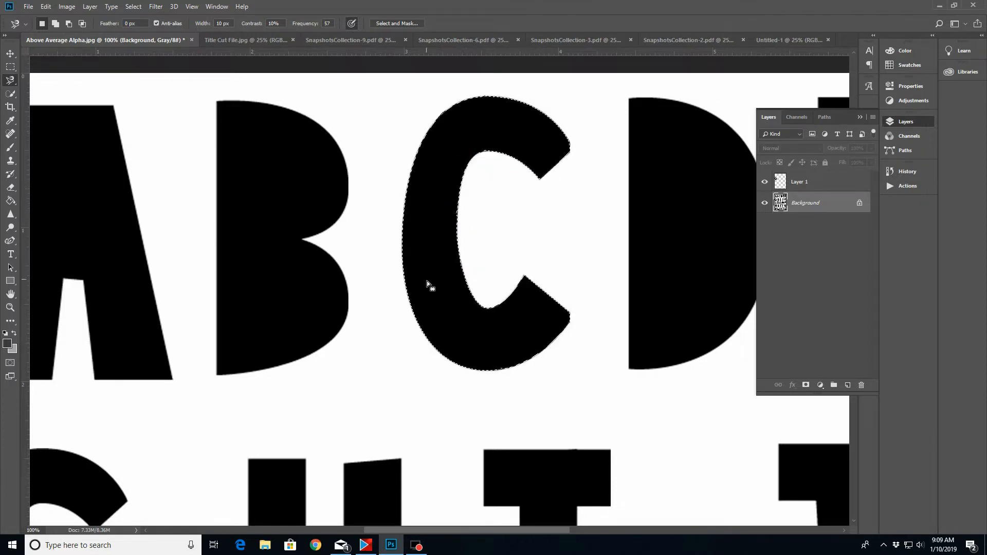
Copy the selected C to a new layer and check the cutout by briefly hiding the Background layer
right_click(452, 309)
click(485, 390)
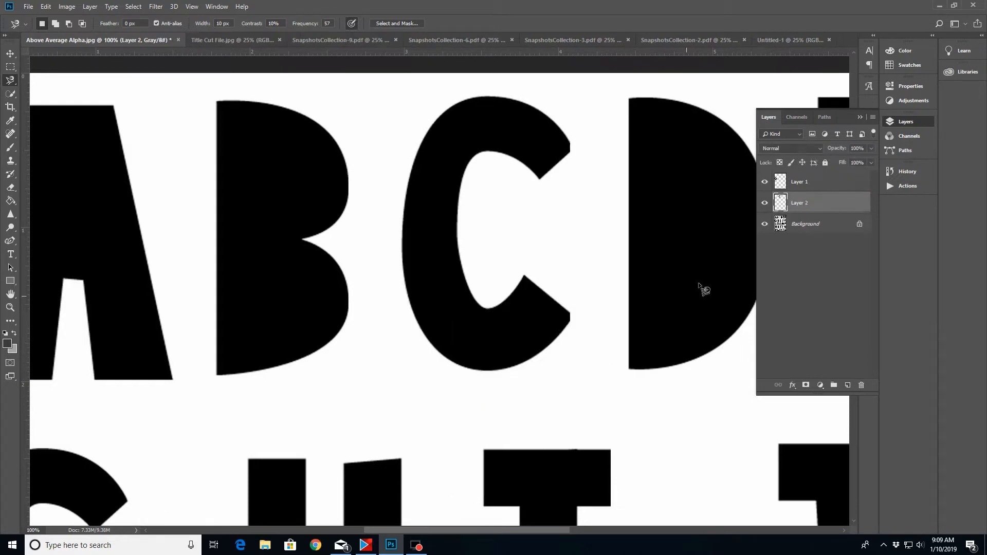
click(764, 224)
click(764, 223)
Trace the letter O on the Background layer with the Magnetic Lasso and copy it to its own layer
click(9, 308)
click(296, 23)
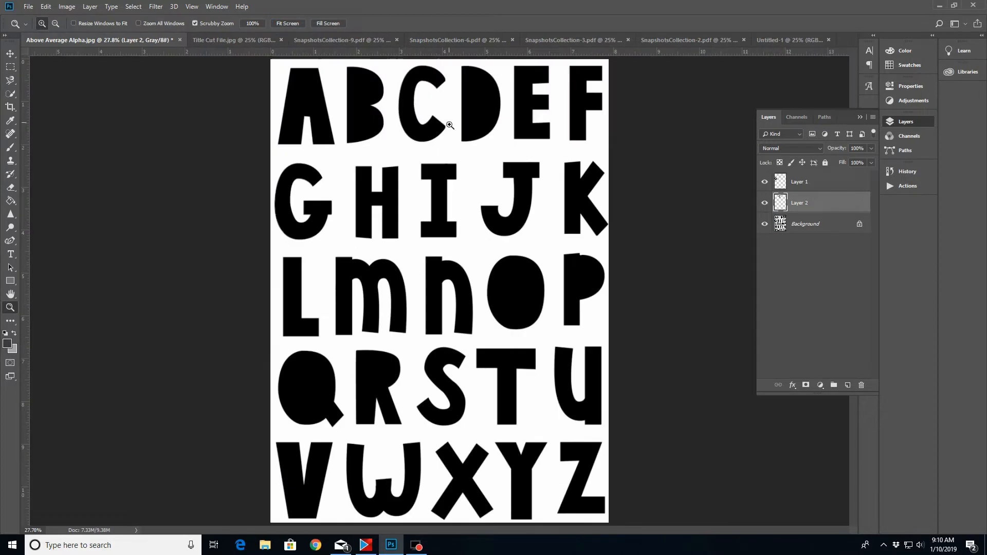
click(792, 223)
click(10, 81)
click(516, 255)
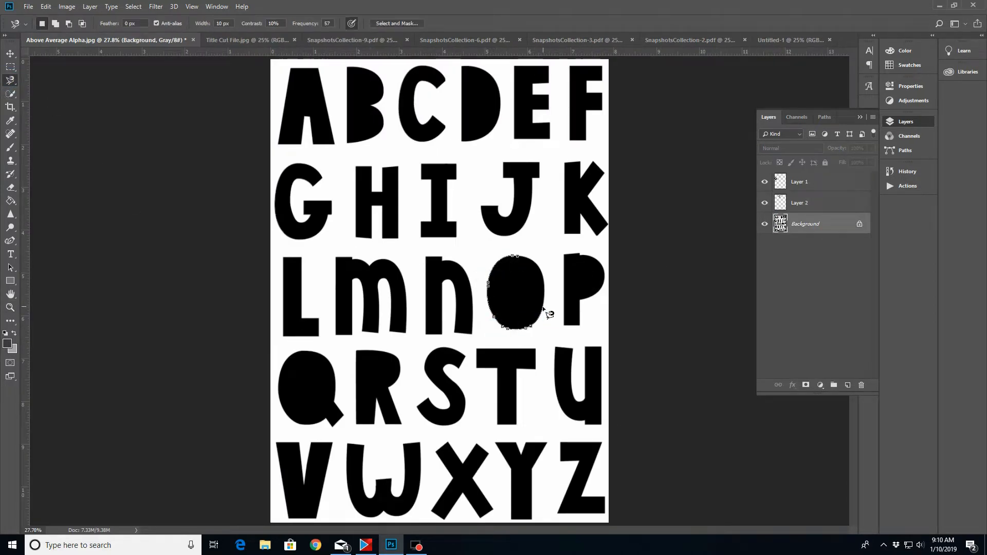
click(516, 256)
right_click(502, 285)
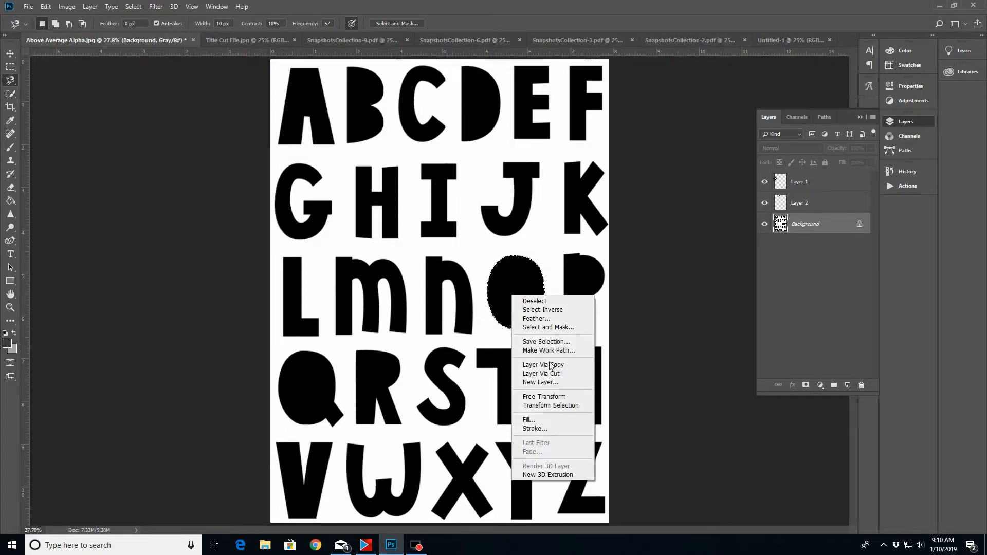
click(520, 369)
click(765, 245)
click(765, 245)
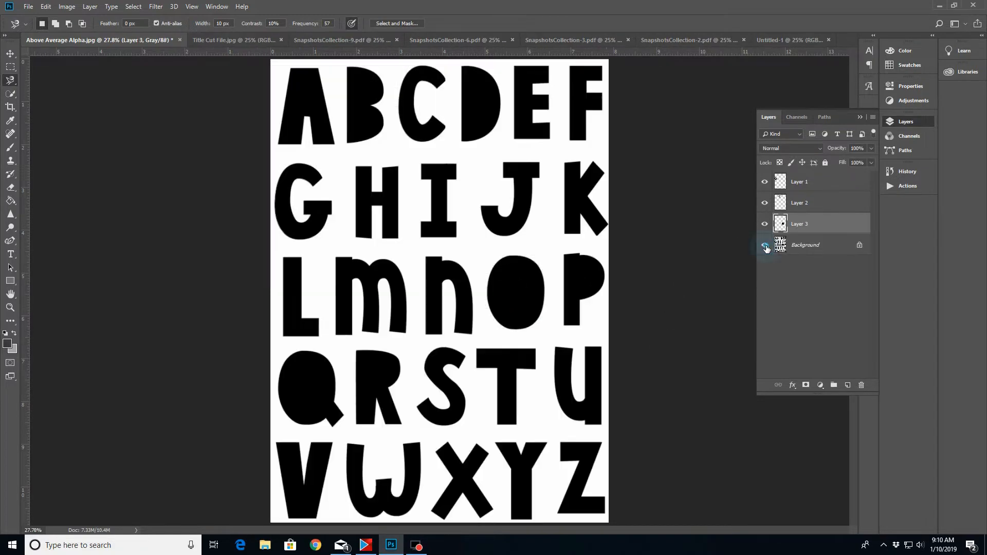
Trace the letter I on the Background layer with the Magnetic Lasso and copy it to its own layer
click(826, 246)
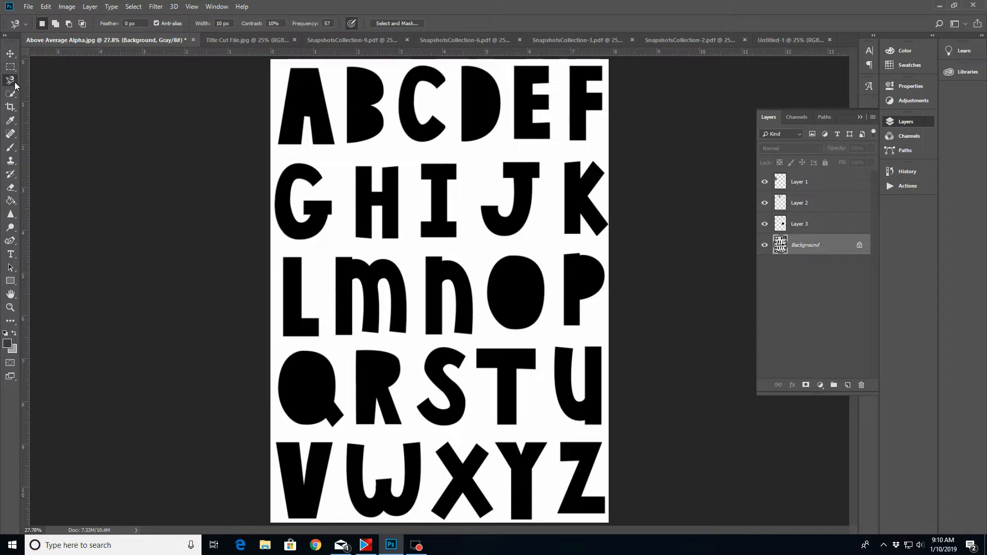
click(421, 165)
click(457, 163)
click(456, 180)
click(448, 179)
click(448, 222)
click(456, 223)
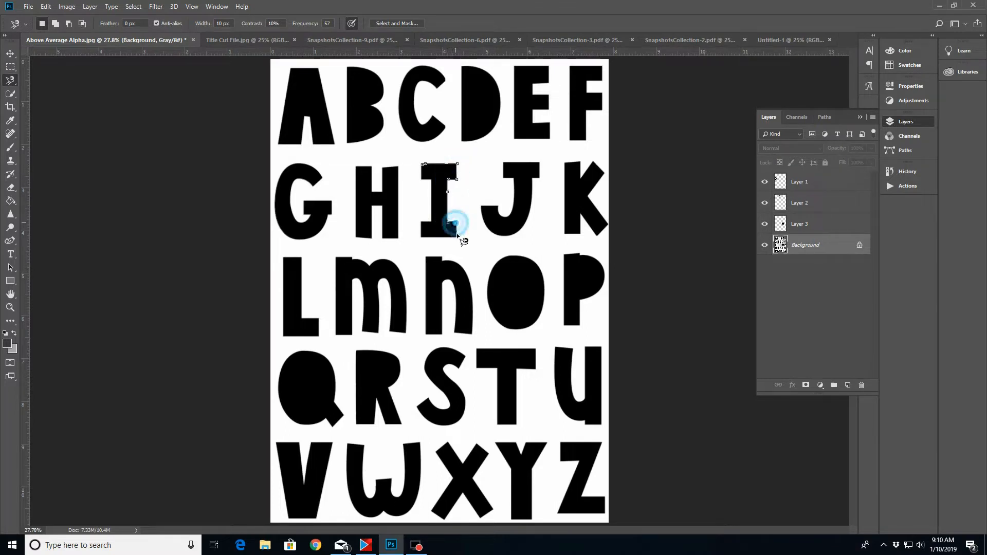
click(424, 223)
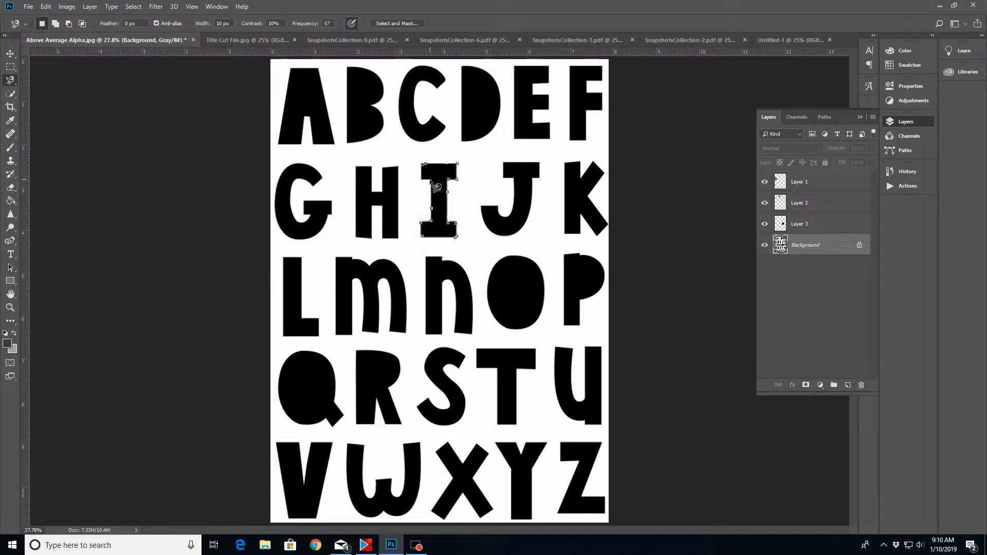
click(423, 166)
right_click(441, 222)
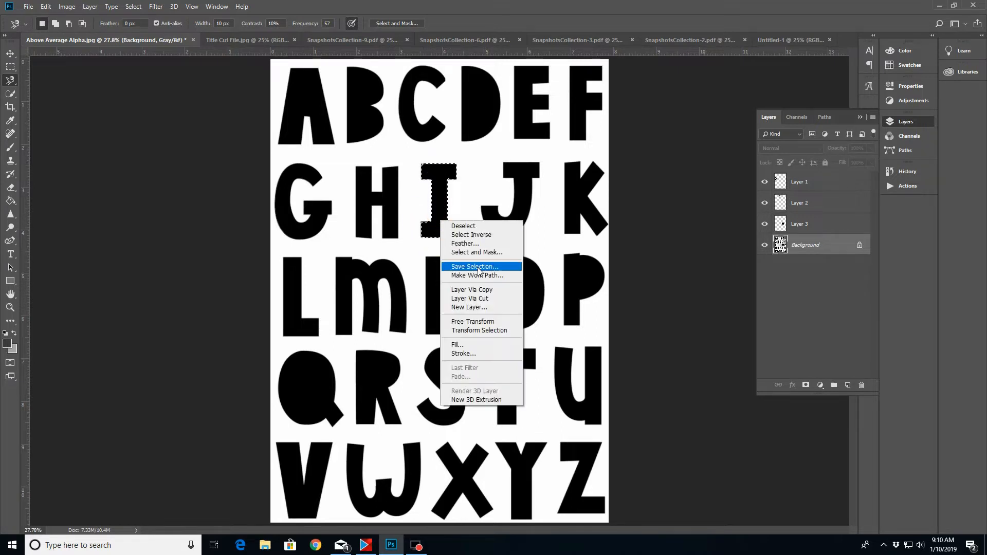
click(471, 290)
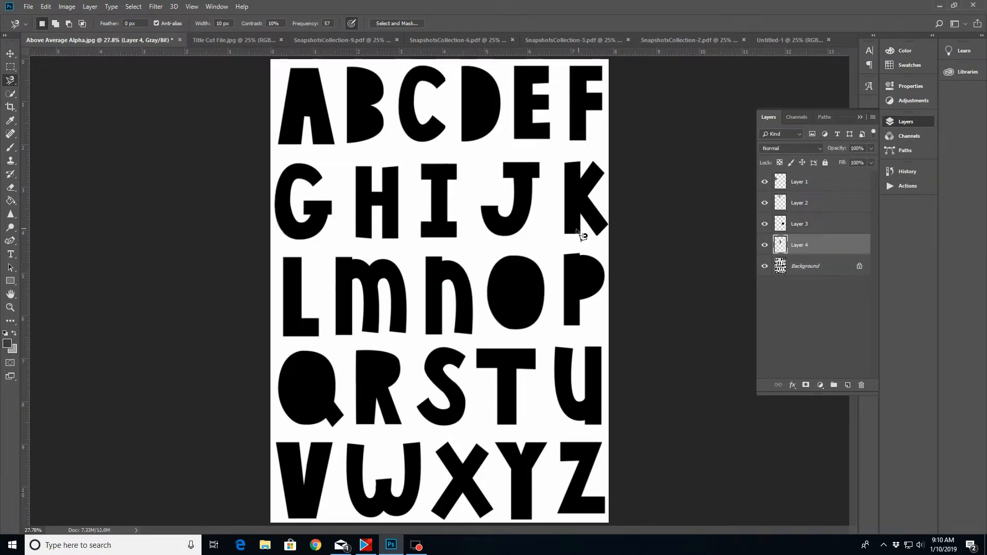
click(764, 266)
click(765, 266)
Copy the letter A from the Background to its own layer using a Magnetic Lasso selection, and hide the Background layer
click(823, 266)
click(279, 143)
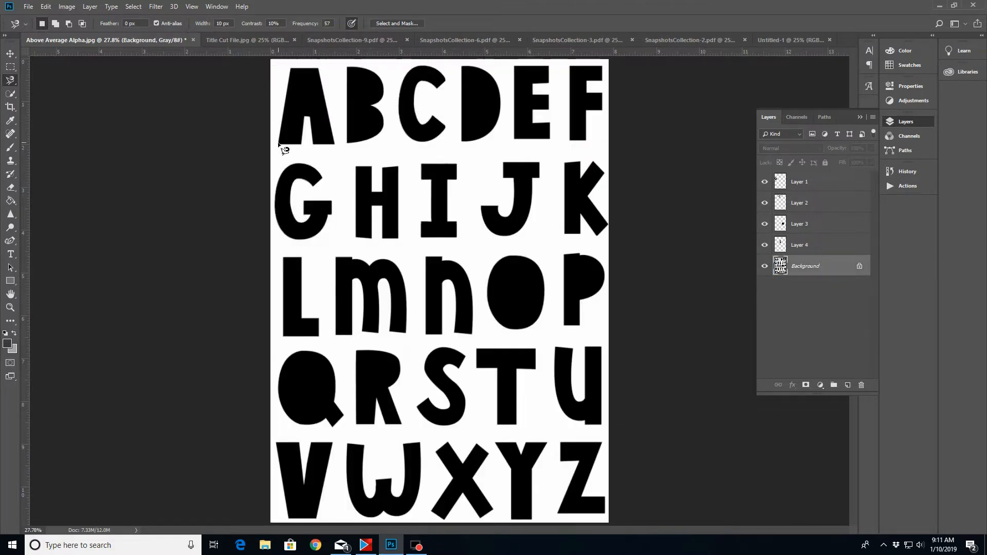
click(290, 68)
click(319, 68)
click(335, 144)
click(314, 145)
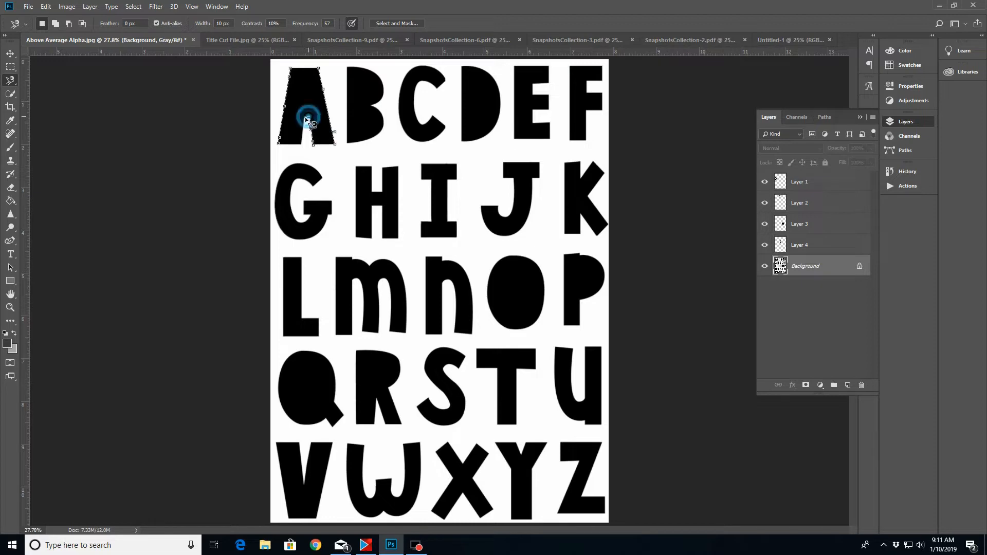
click(279, 143)
right_click(296, 82)
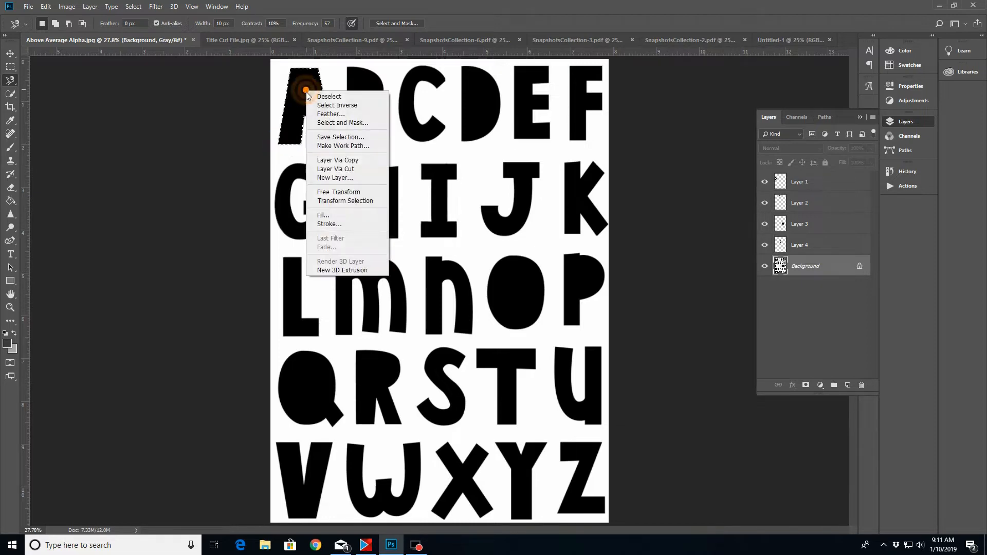
click(331, 160)
click(765, 288)
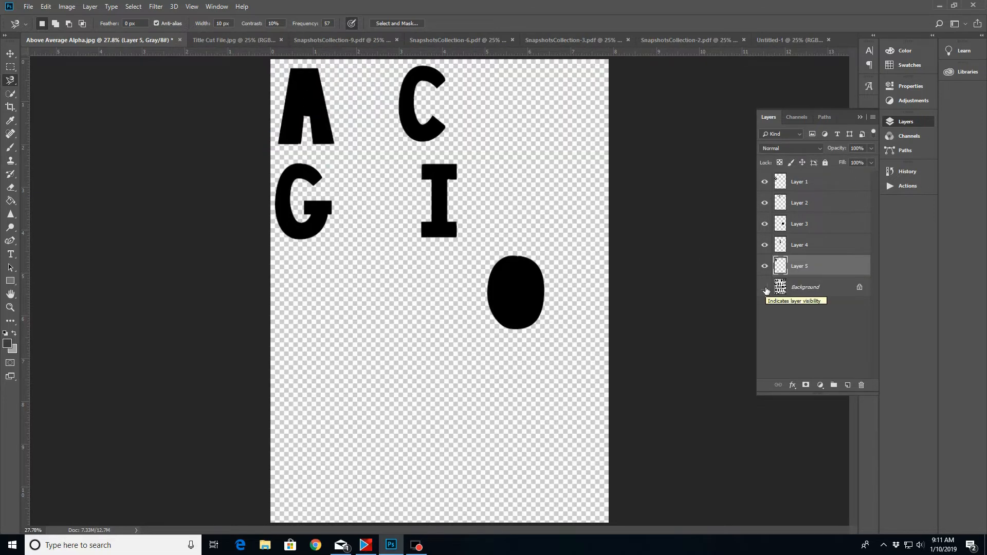
Show the Background layer again, trace its letter N with the Magnetic Lasso, and copy it to its own layer
click(765, 287)
click(833, 288)
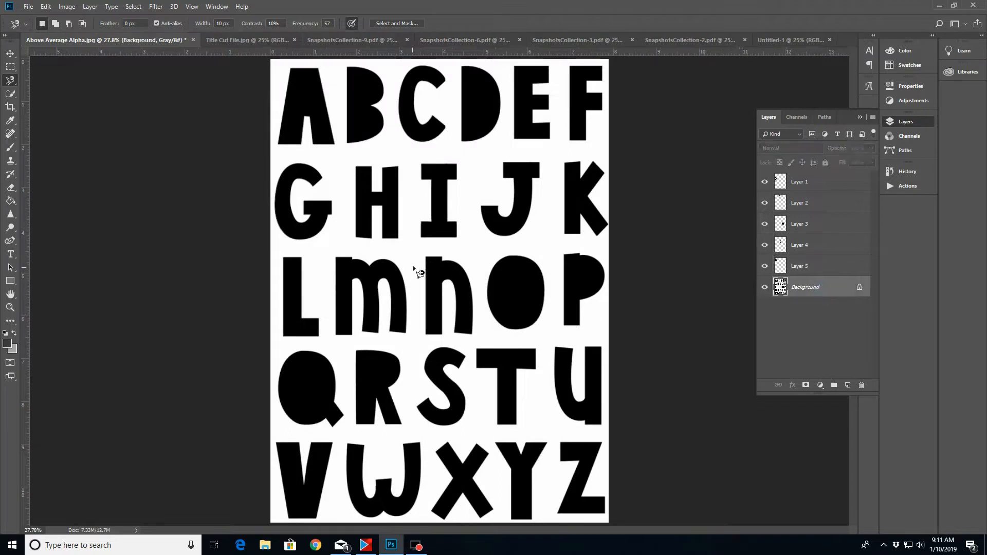
click(426, 258)
click(442, 259)
click(473, 334)
click(454, 333)
click(455, 296)
click(447, 280)
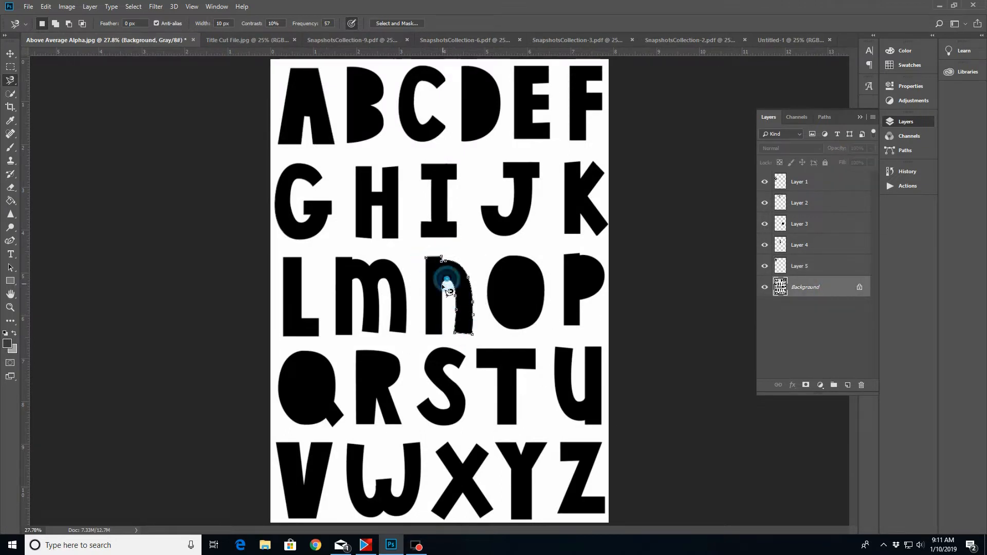
click(443, 292)
click(427, 333)
click(427, 258)
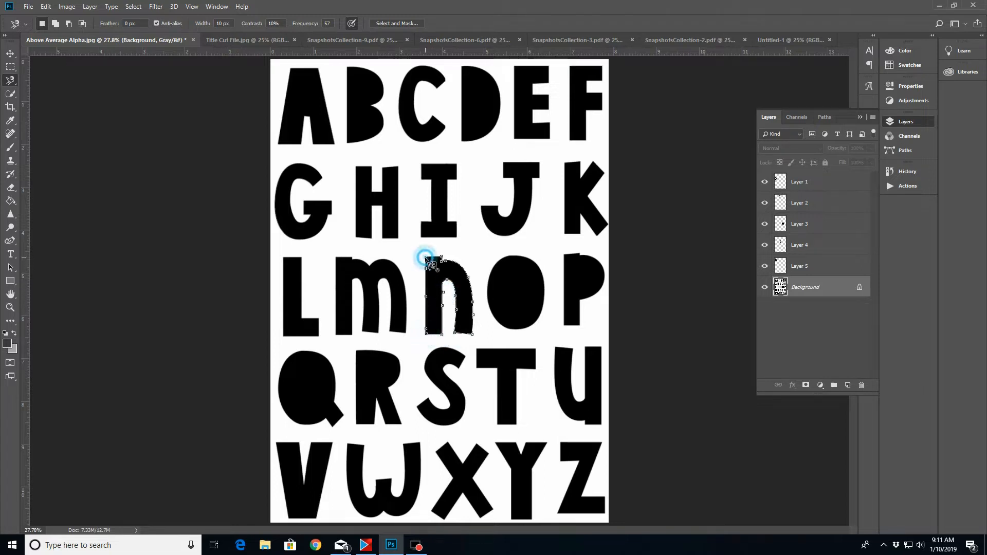
right_click(434, 301)
click(458, 371)
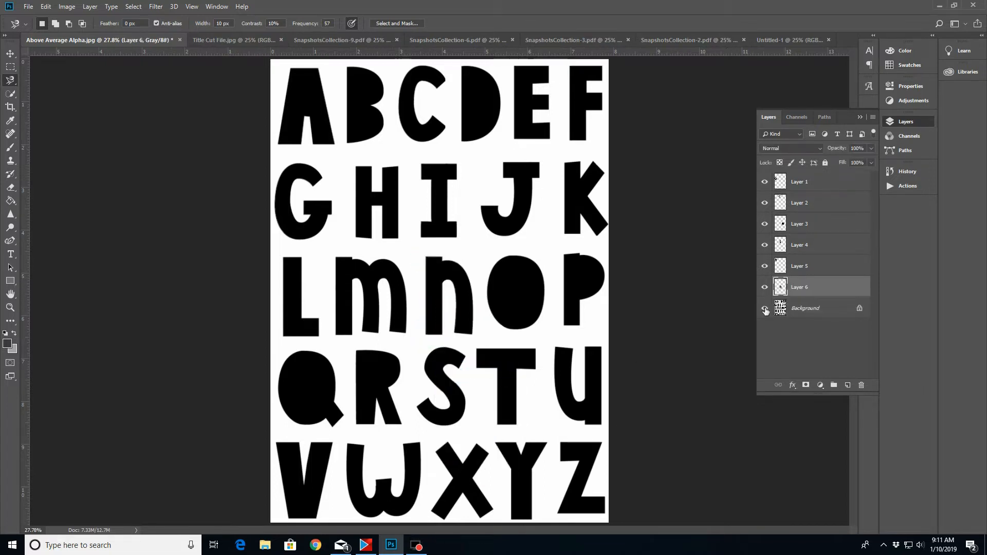
Trace the letter R on the Background layer with the Magnetic Lasso and copy it to its own layer
click(822, 309)
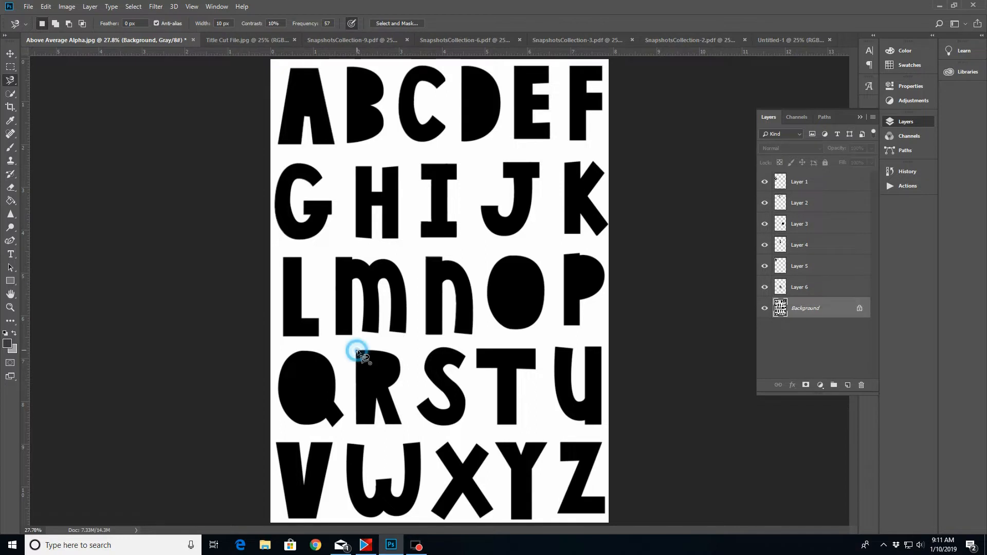
click(387, 388)
click(402, 423)
click(385, 426)
click(378, 400)
click(376, 424)
click(356, 424)
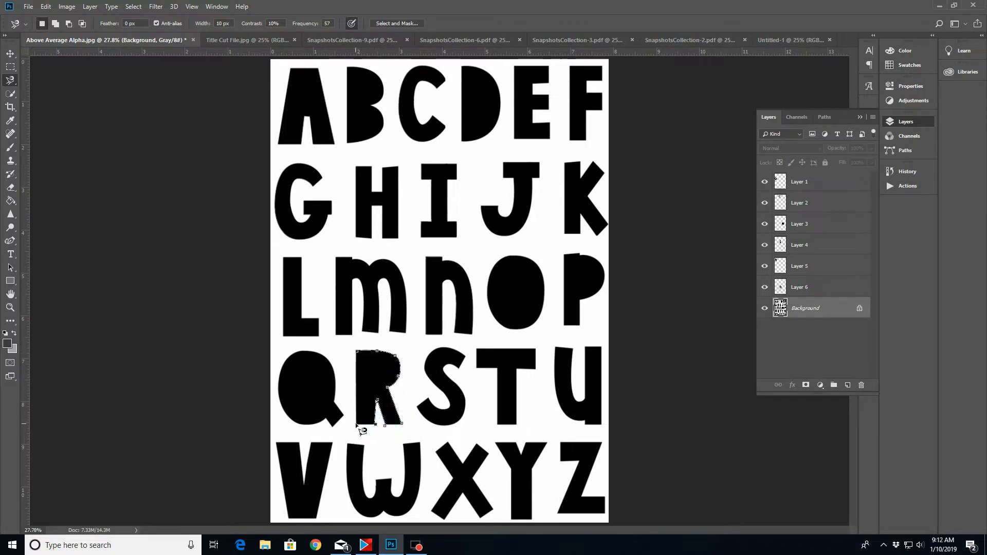
click(363, 356)
right_click(365, 371)
click(396, 267)
Trace the letter Y on the Background layer with the Magnetic Lasso and copy it to its own layer
click(830, 331)
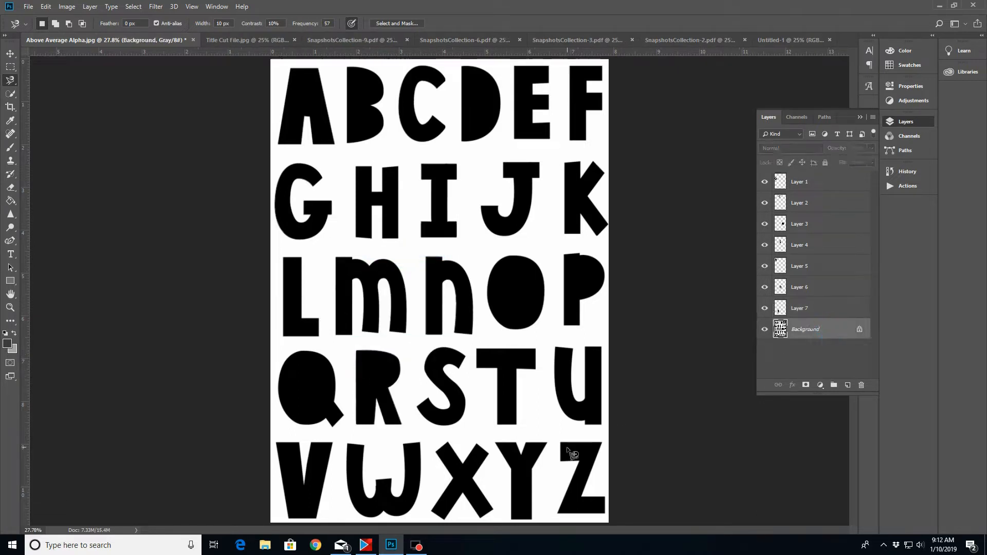
click(522, 455)
click(546, 443)
click(522, 451)
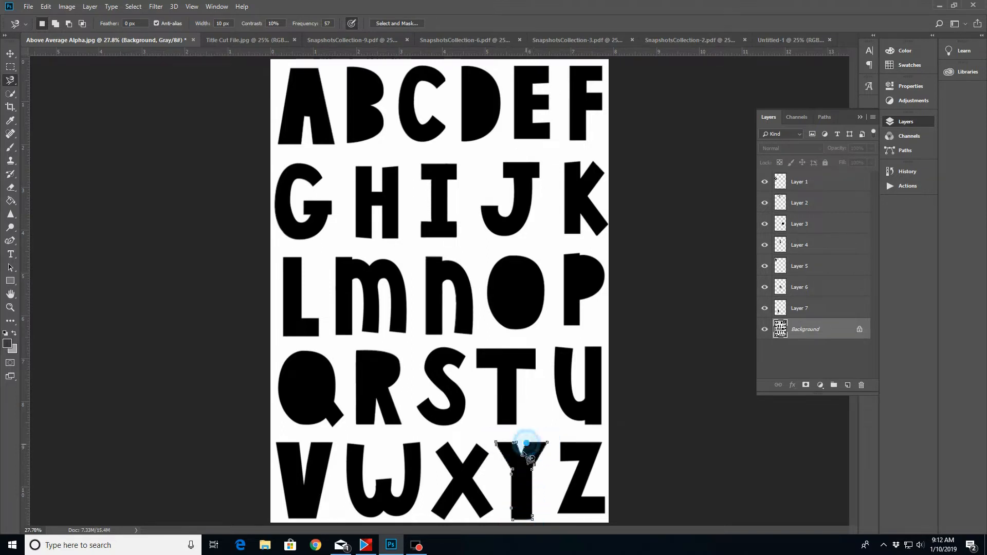
right_click(520, 492)
click(561, 385)
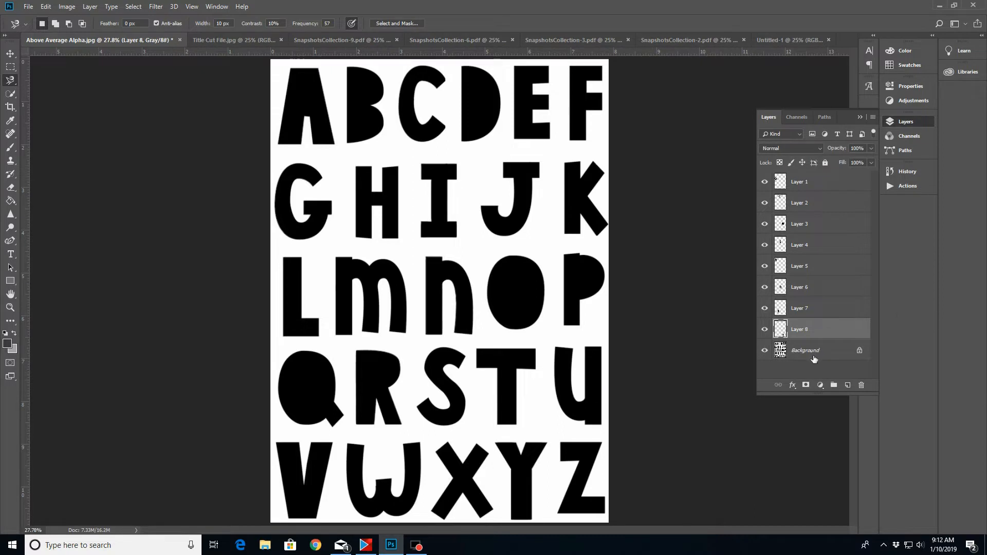
Trace the letter Z on the Background layer with the Magnetic Lasso and copy it to its own layer
click(823, 350)
click(561, 443)
click(601, 443)
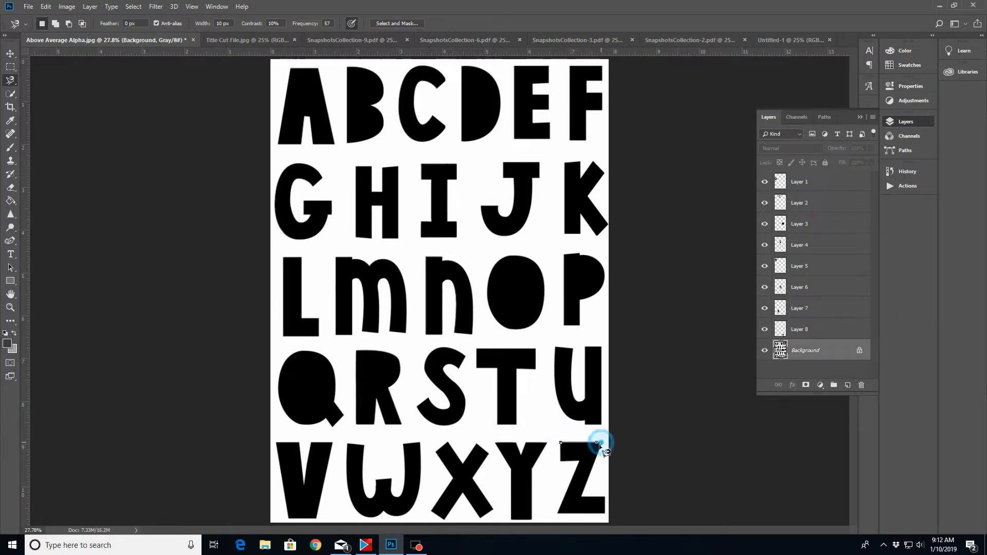
click(582, 496)
click(605, 497)
click(605, 514)
click(558, 514)
click(561, 443)
right_click(586, 451)
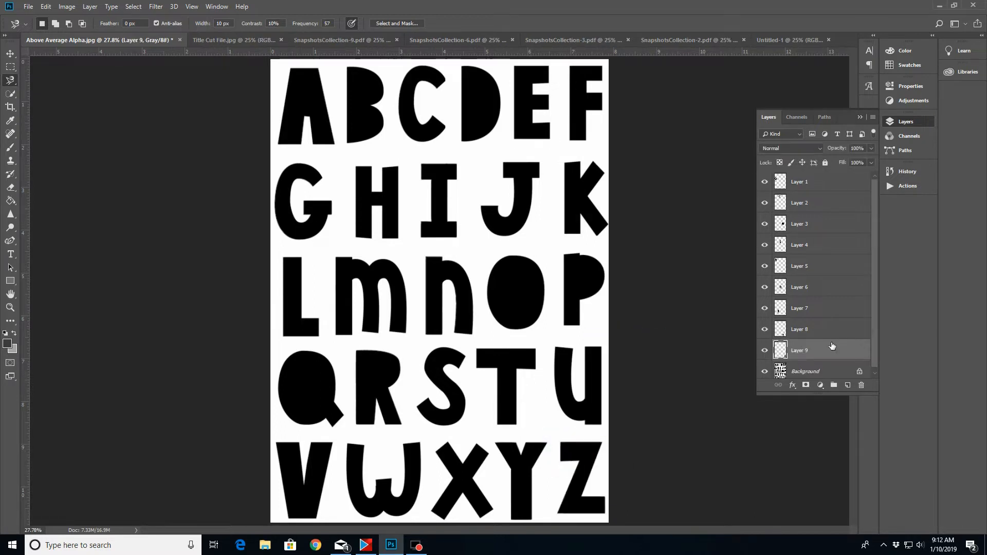
Copy all nine letter layers into the Untitled-1 document and move them together so every letter fits on the page
shift+click(827, 183)
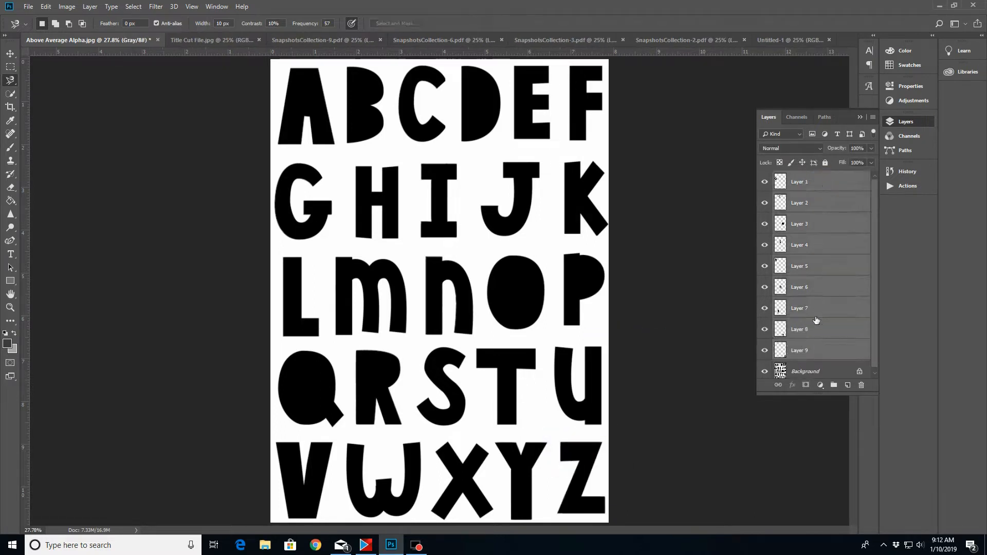
drag(844, 182, 450, 216)
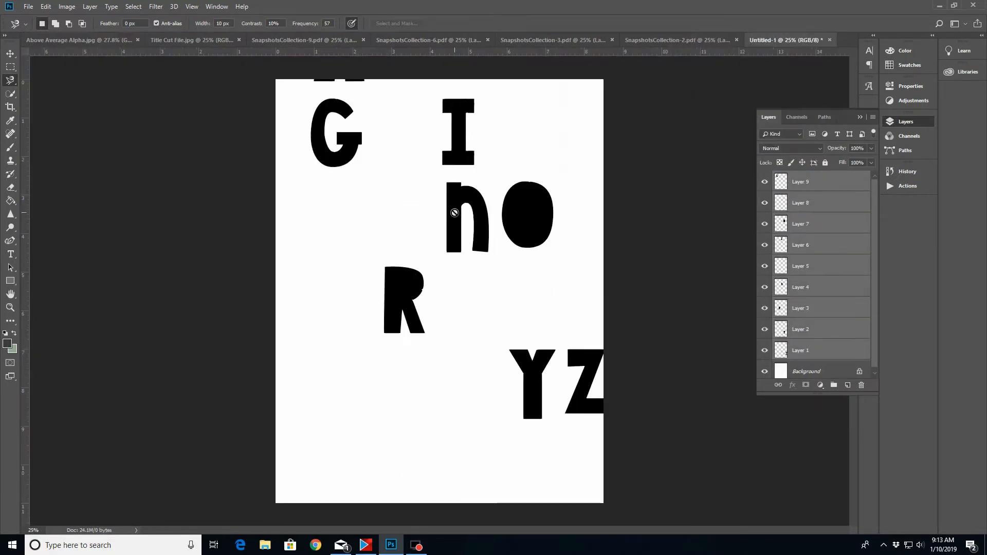
key(v)
drag(528, 216, 505, 291)
Arrange the G, O, I and N side by side in the middle of the page to start the word GOING
click(825, 182)
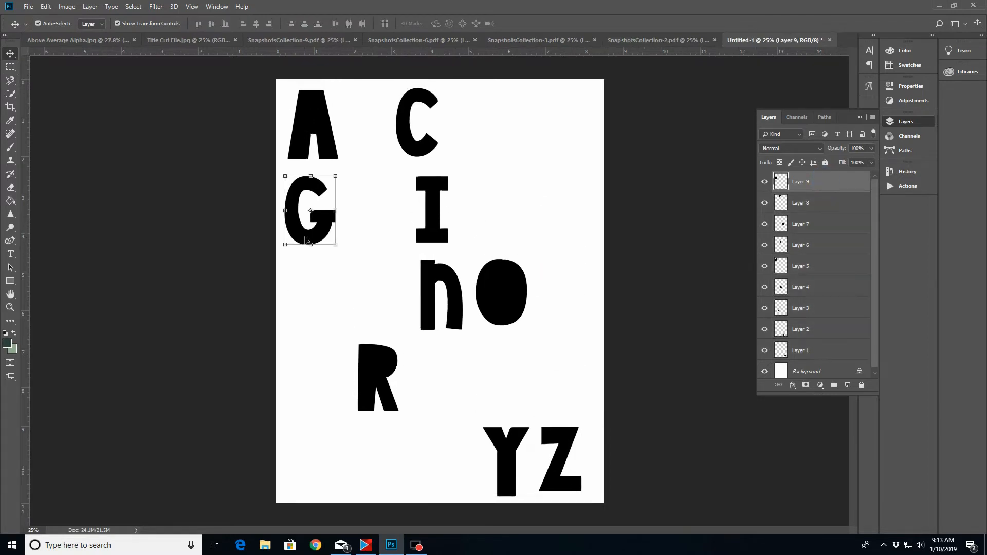
drag(305, 240, 335, 313)
drag(452, 316, 387, 302)
drag(439, 192, 435, 267)
drag(550, 292, 477, 294)
Duplicate the G layer as Layer 9 copy and place the duplicate after the N to complete GOING
click(324, 291)
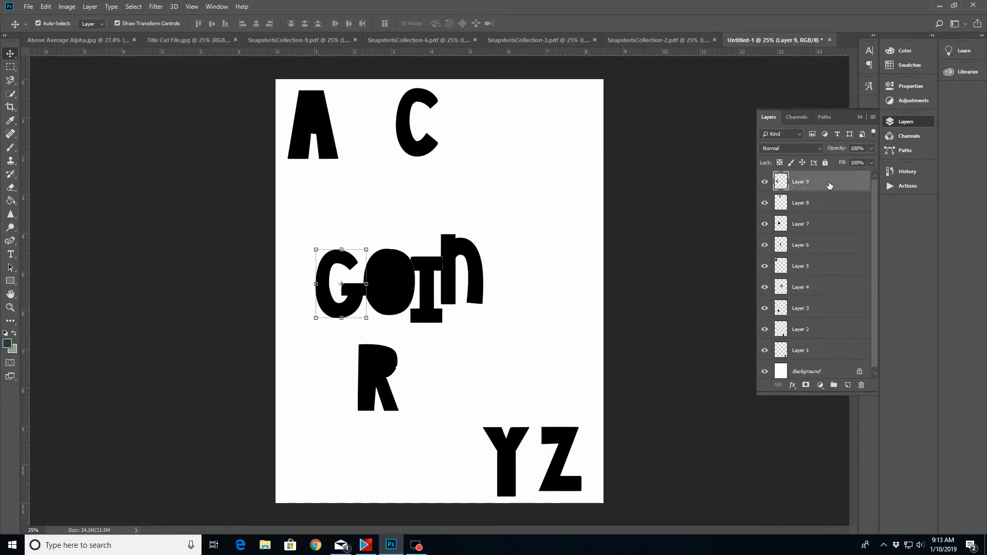
right_click(825, 188)
click(854, 175)
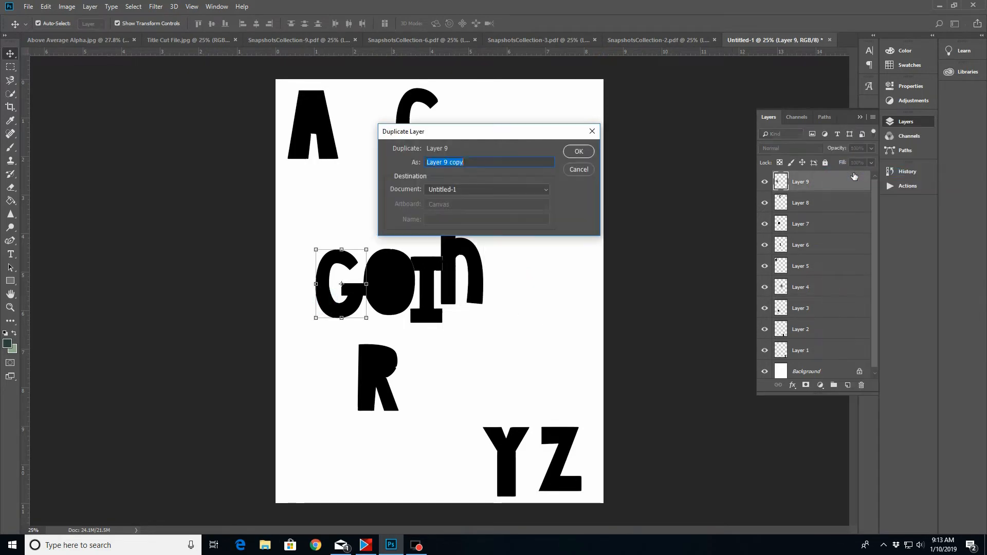
click(577, 152)
drag(327, 306, 492, 307)
Arrange the C, R, A, Z and Y side by side below GOING to form the word CRAZY
drag(428, 145, 442, 387)
drag(375, 357, 468, 358)
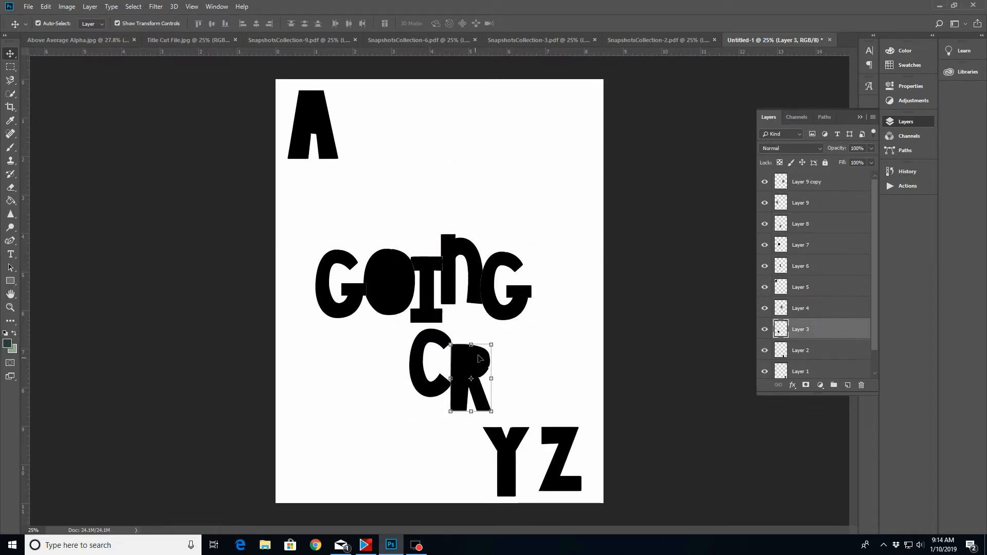
click(320, 106)
drag(319, 105, 431, 355)
shift+click(465, 375)
shift+click(414, 355)
drag(555, 441, 463, 355)
drag(507, 489, 503, 412)
Nudge individual letters of CRAZY closer together and lower the N in GOING for more even lettering
drag(439, 396, 434, 397)
click(468, 369)
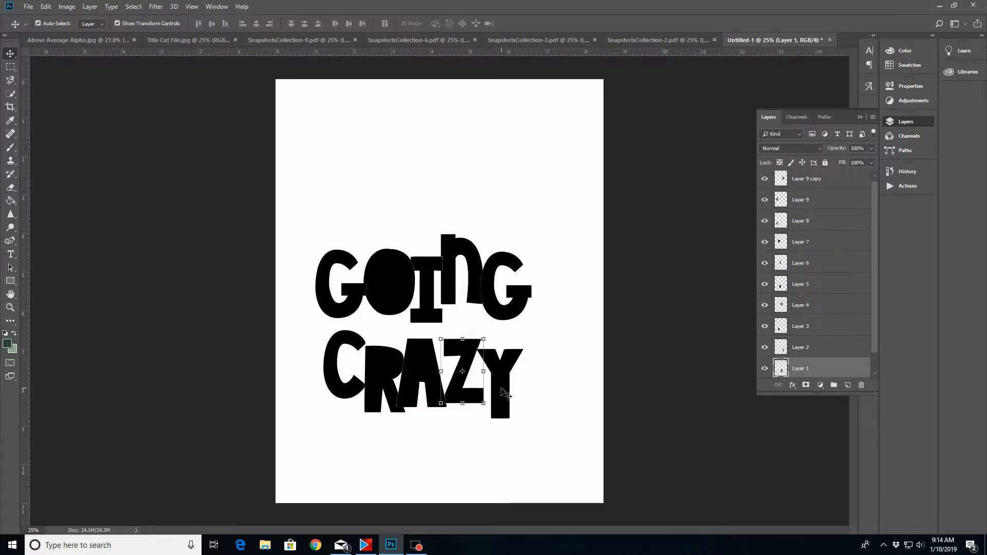
drag(506, 414, 502, 410)
drag(354, 391, 358, 402)
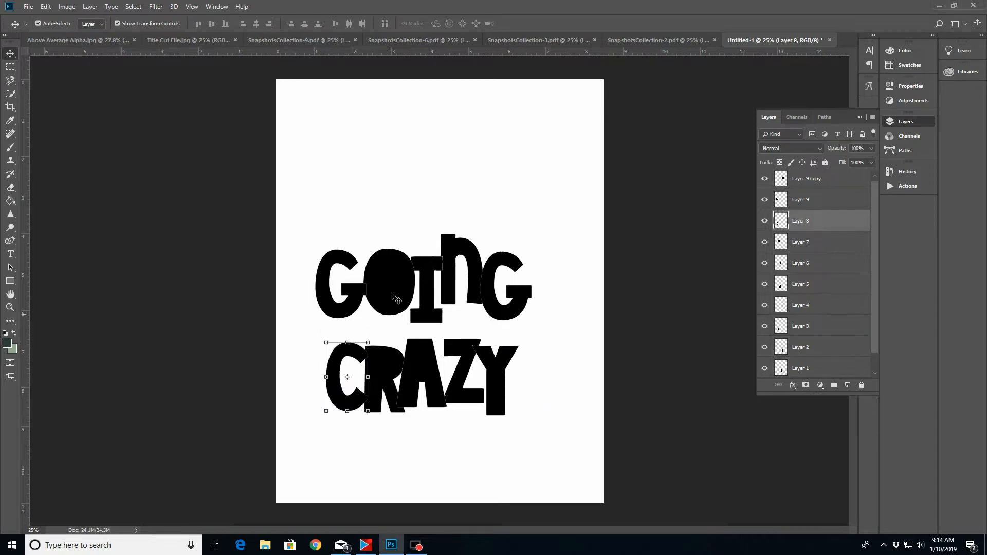
drag(473, 249, 468, 258)
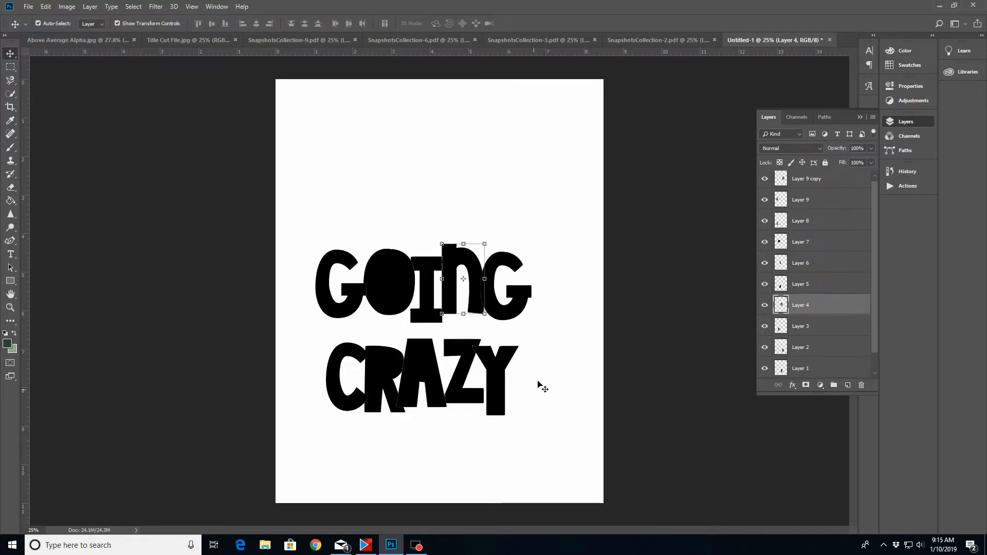
Select all the letter layers and move the two-line title up to the horizontal centre of the page
click(849, 188)
click(874, 206)
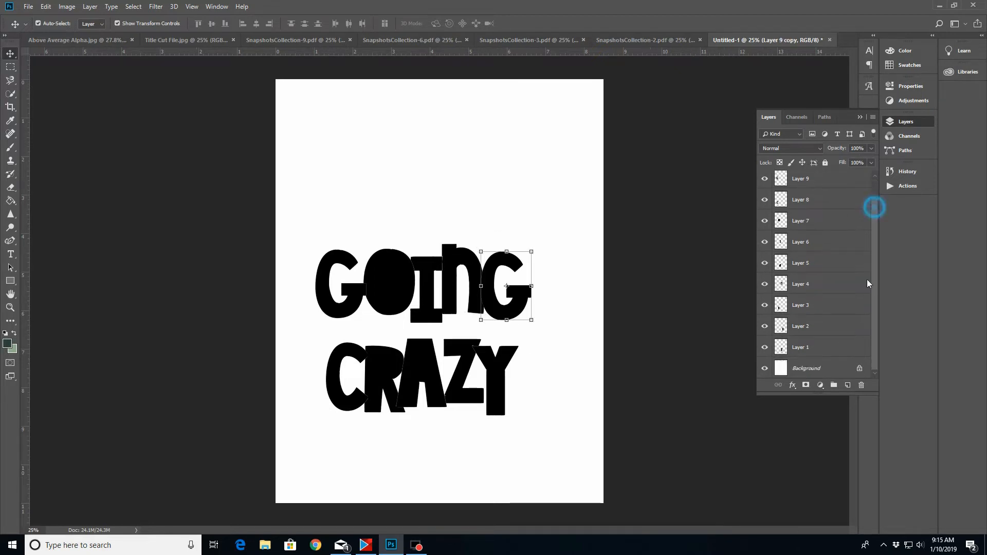
shift+click(806, 348)
drag(489, 286, 502, 236)
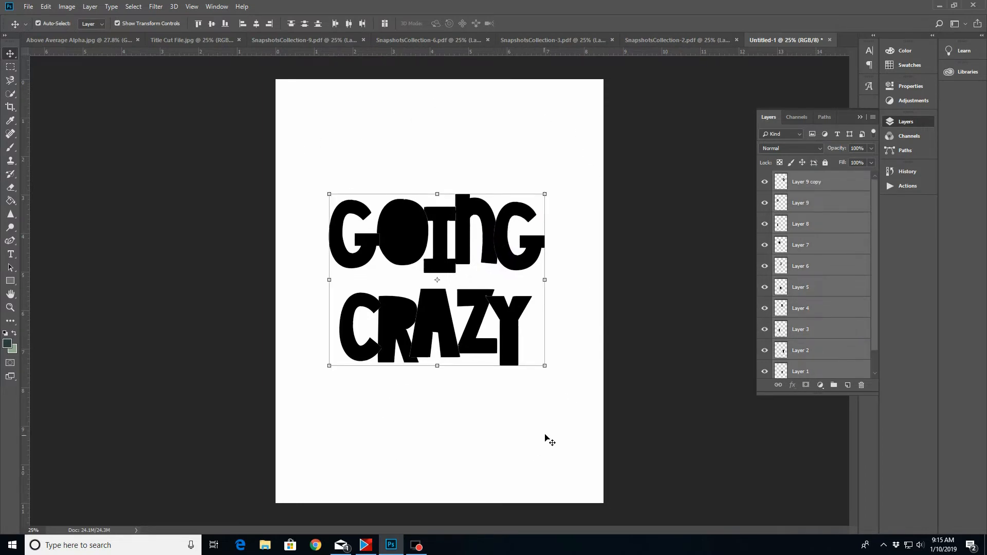
drag(509, 258, 512, 261)
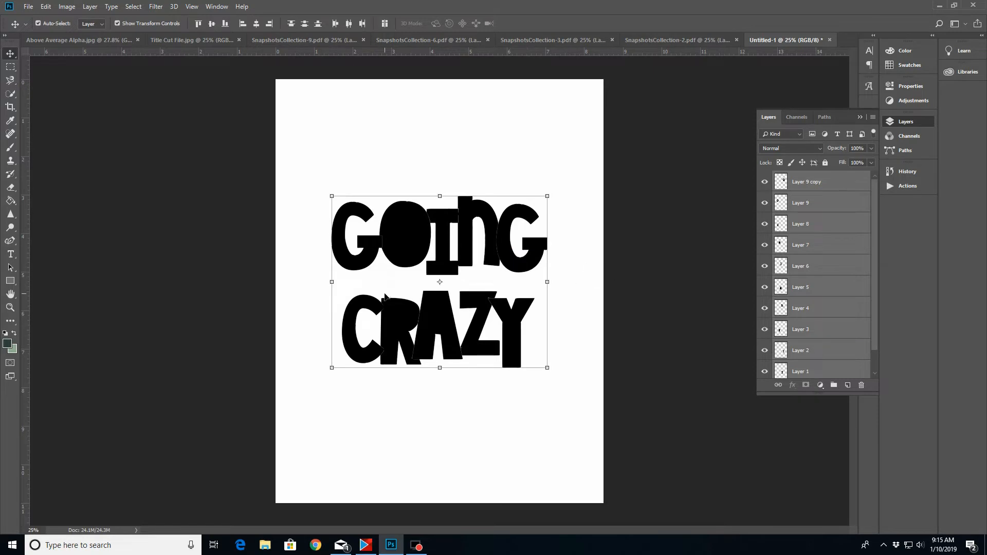
Duplicate the whole layered image as a new document named Untitled-1 copy
click(831, 188)
click(820, 204)
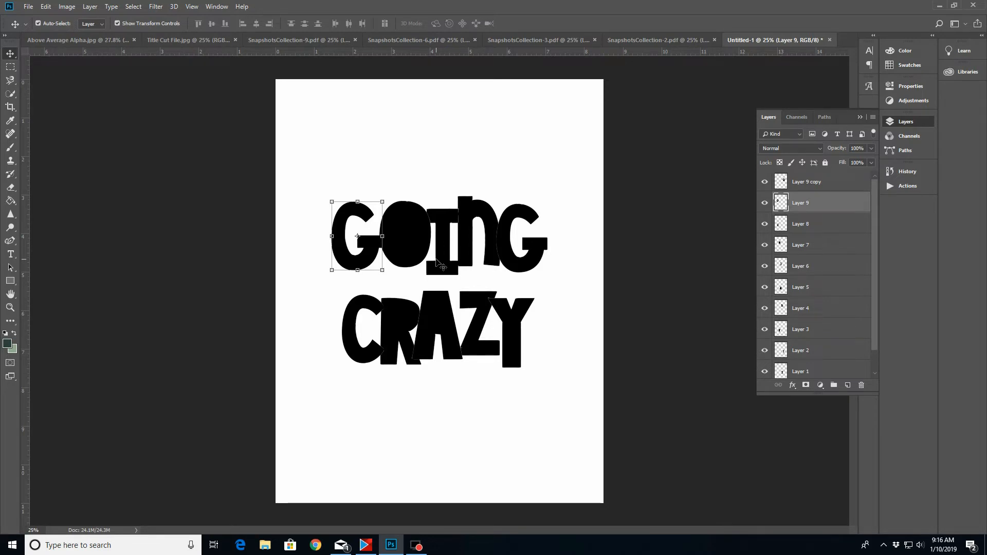
click(67, 7)
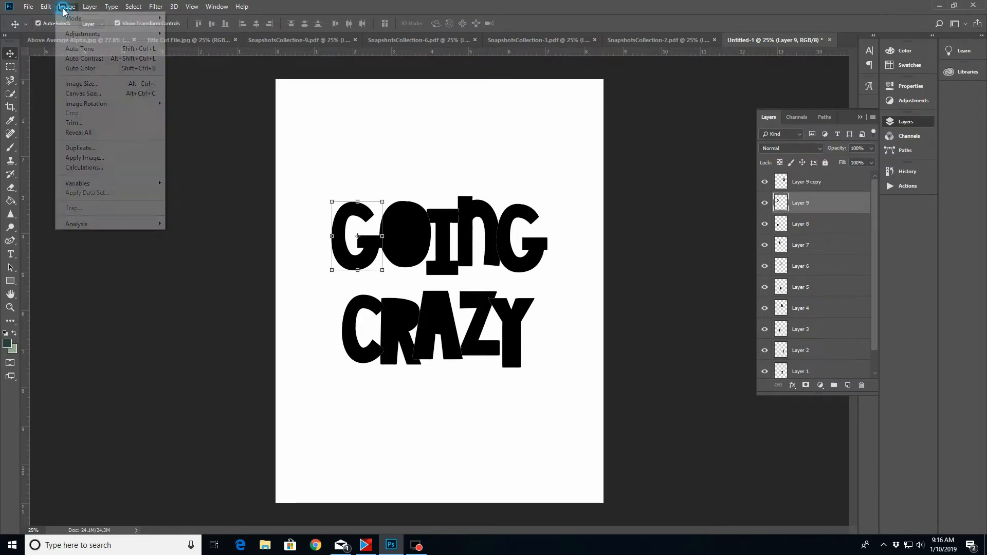
click(81, 147)
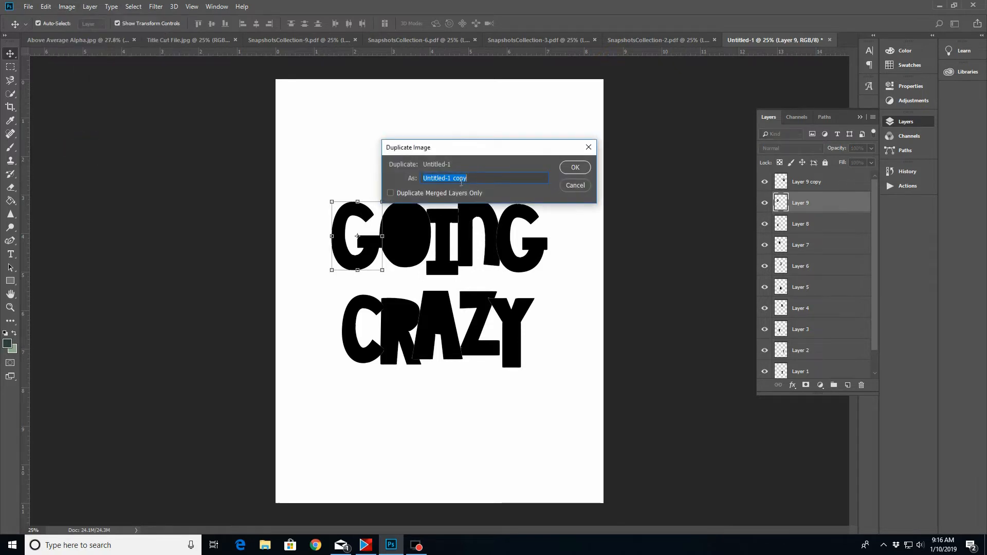
click(576, 167)
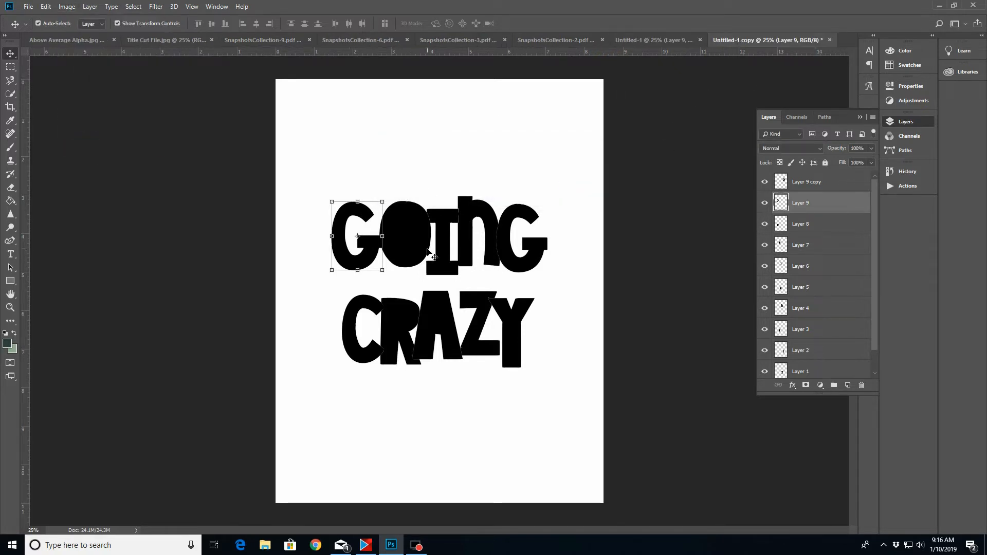
Select the five letter layers that form GOING in the duplicate document and merge them into one layer
click(838, 182)
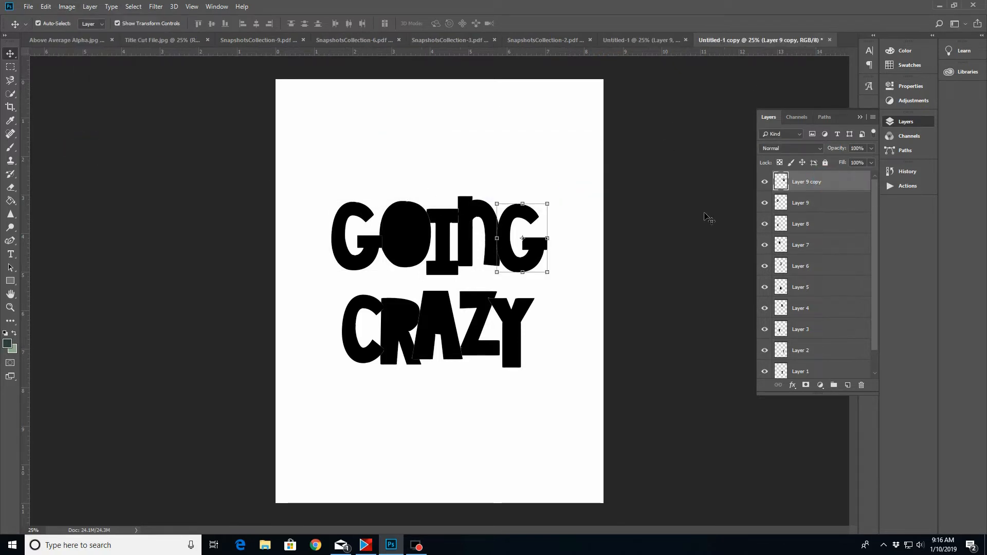
click(818, 203)
ctrl+click(817, 244)
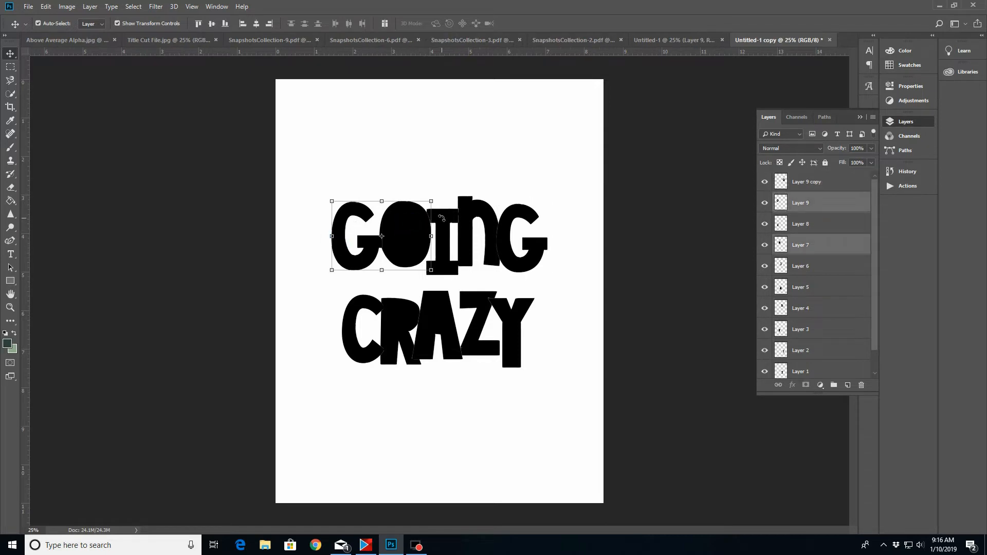
key(ctrl+t)
click(448, 23)
shift+click(453, 267)
shift+click(491, 219)
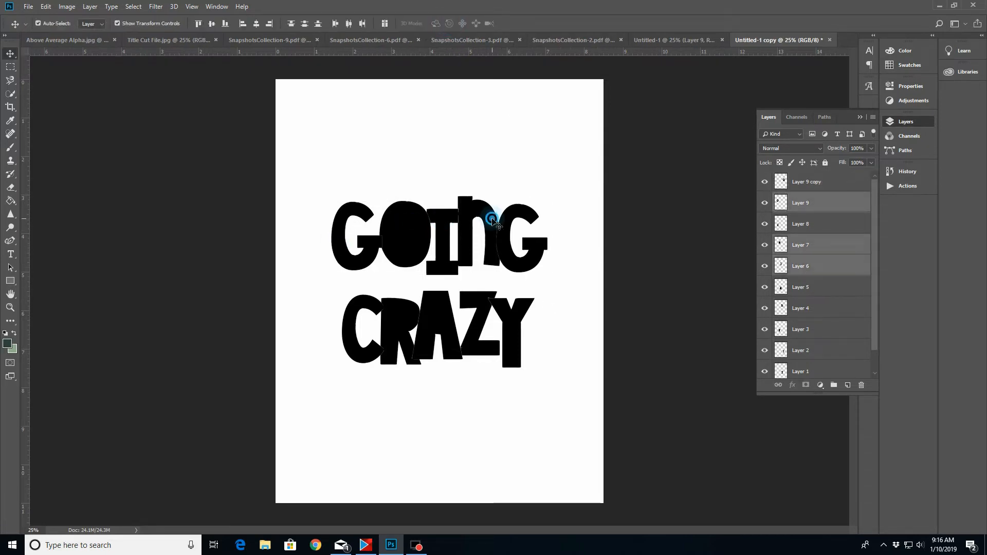
shift+click(538, 247)
right_click(831, 184)
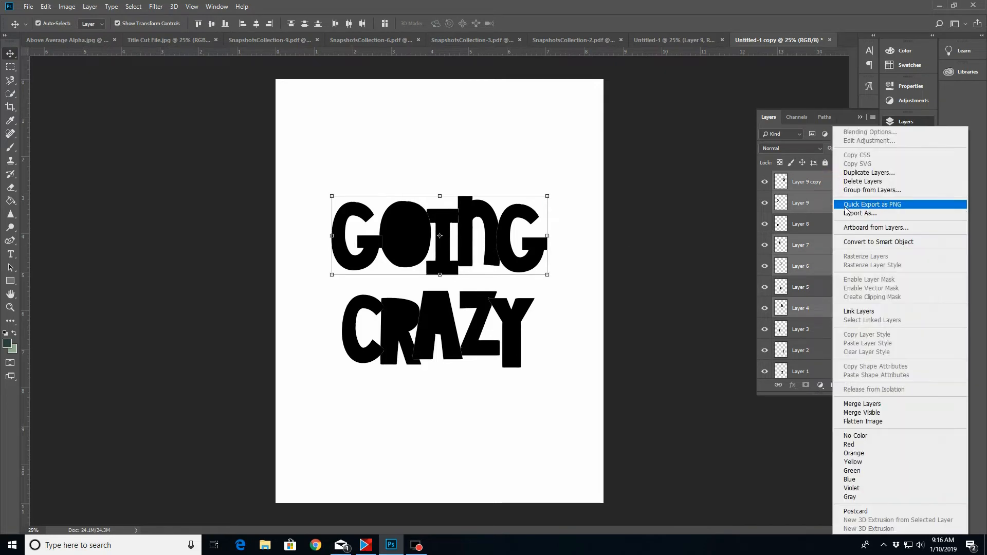
click(871, 409)
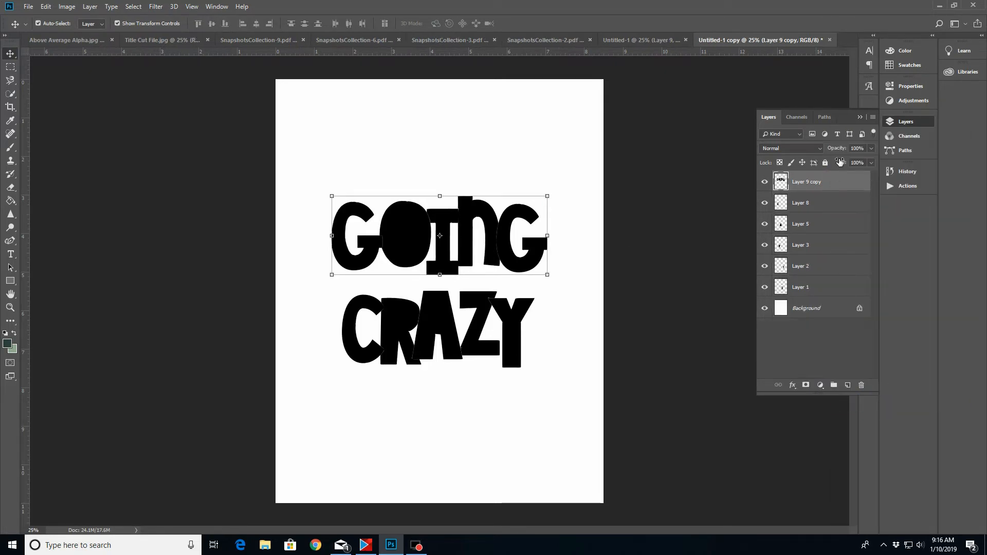
Select the five letter layers that form CRAZY and merge them into one layer
click(358, 329)
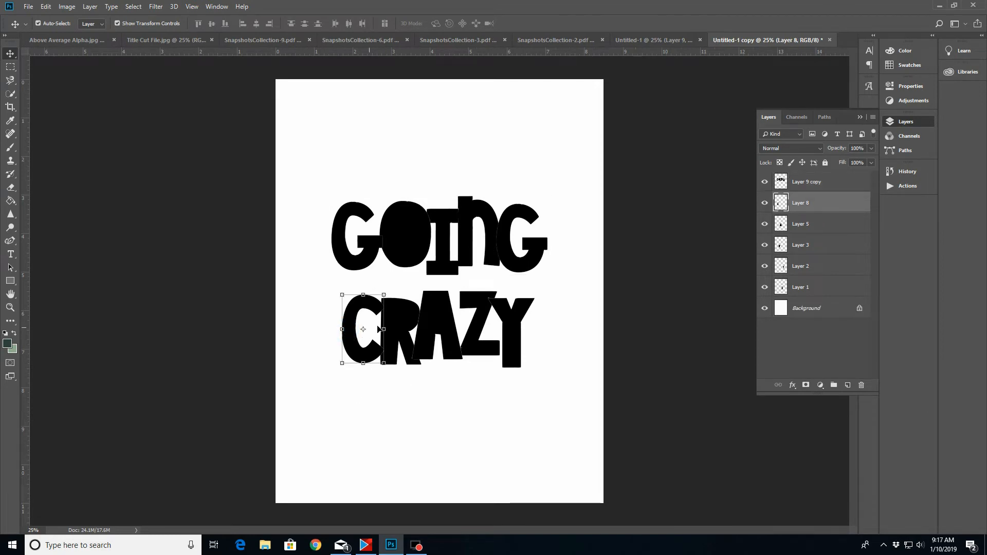
shift+click(412, 321)
shift+click(442, 322)
shift+click(488, 311)
shift+click(518, 328)
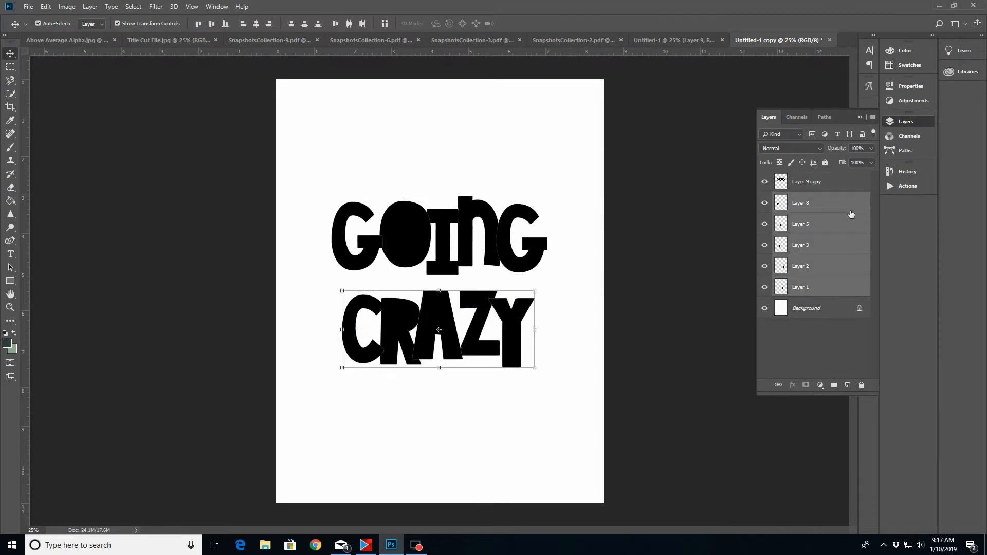
right_click(852, 214)
click(854, 404)
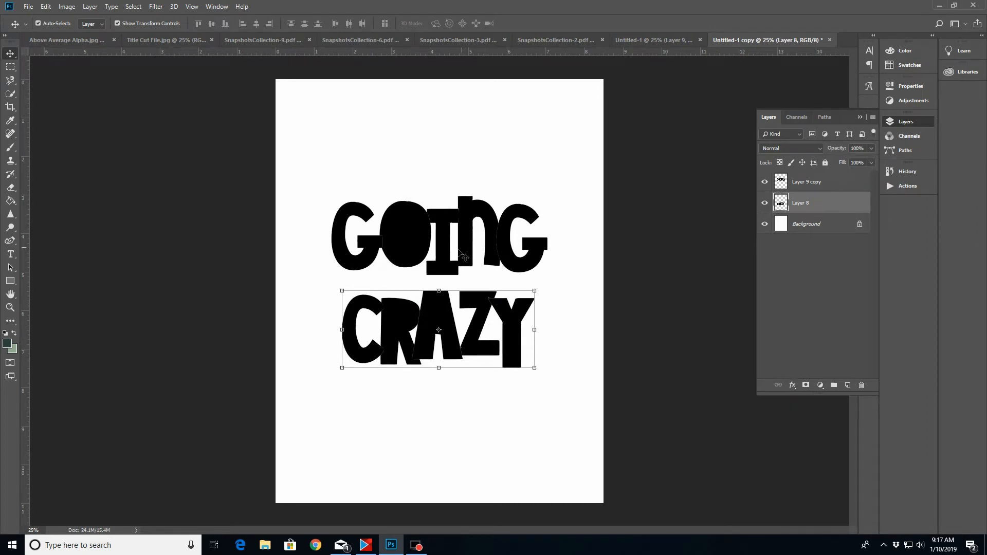
click(793, 386)
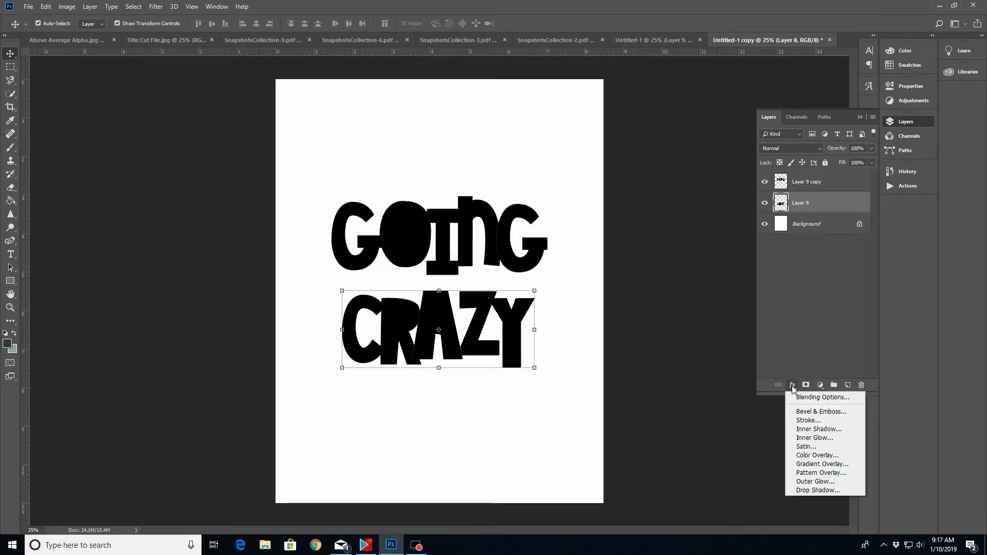
click(972, 415)
click(793, 385)
click(800, 421)
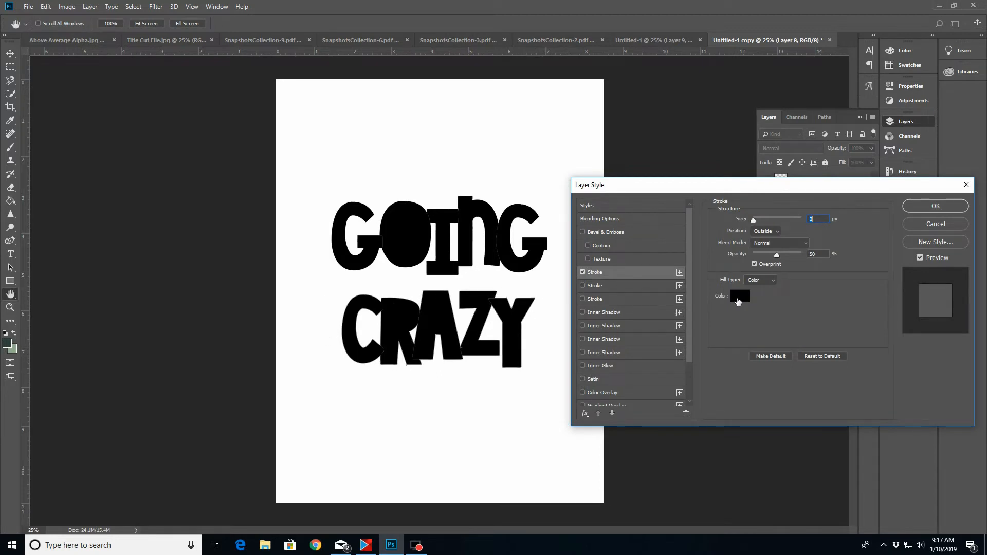
click(739, 296)
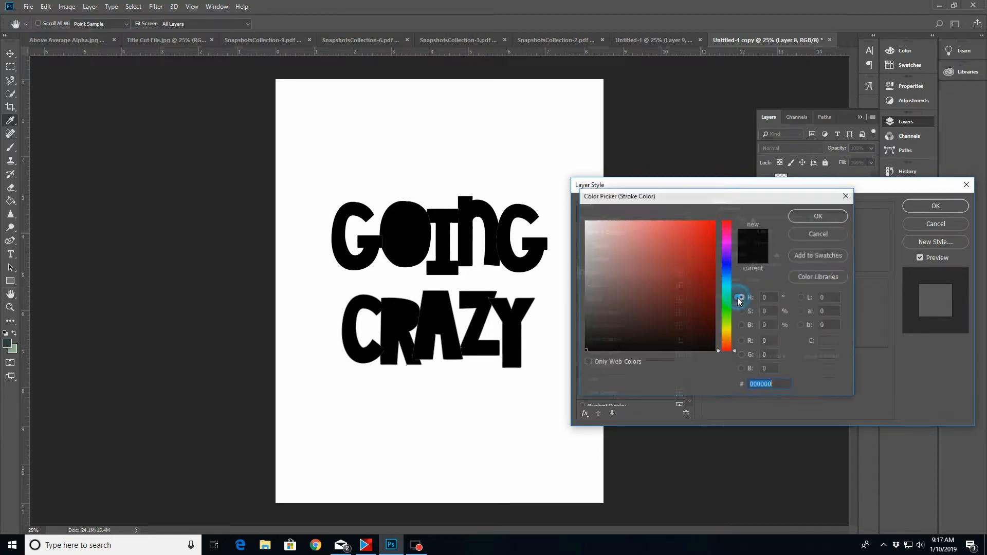
click(584, 221)
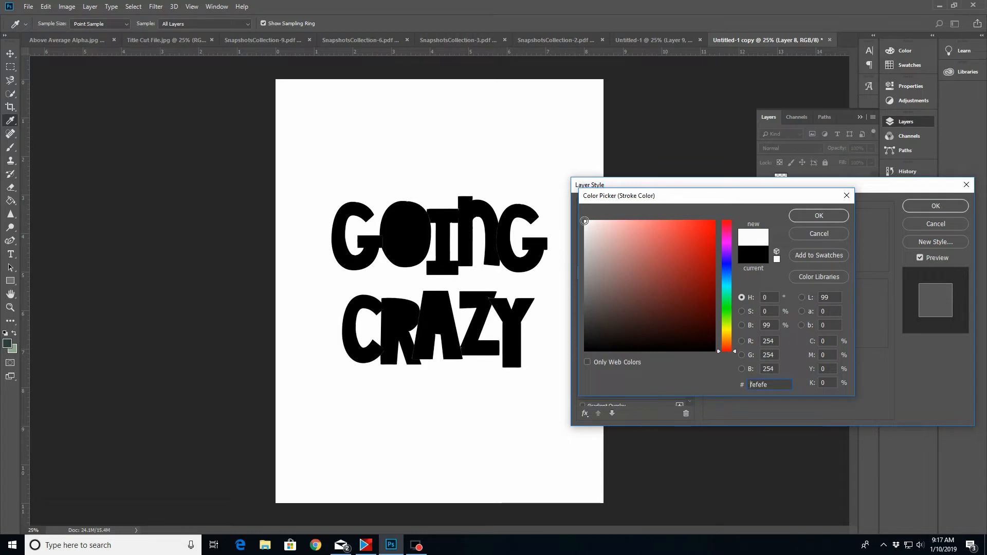
click(835, 221)
drag(755, 222, 763, 221)
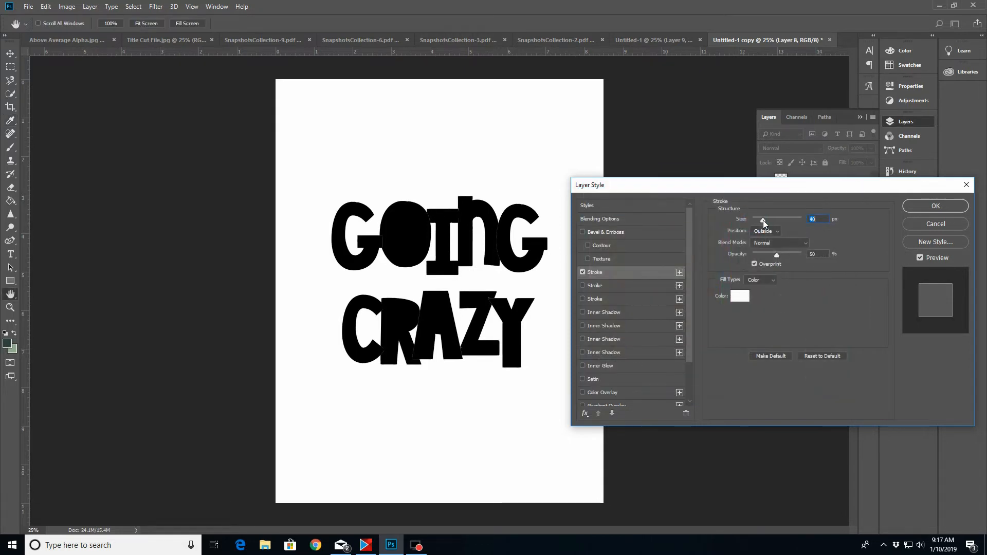
click(928, 225)
Hide the Background layer and give the CRAZY layer a near-white (fefefe) outside stroke, about 103 px wide at 100% opacity
click(763, 225)
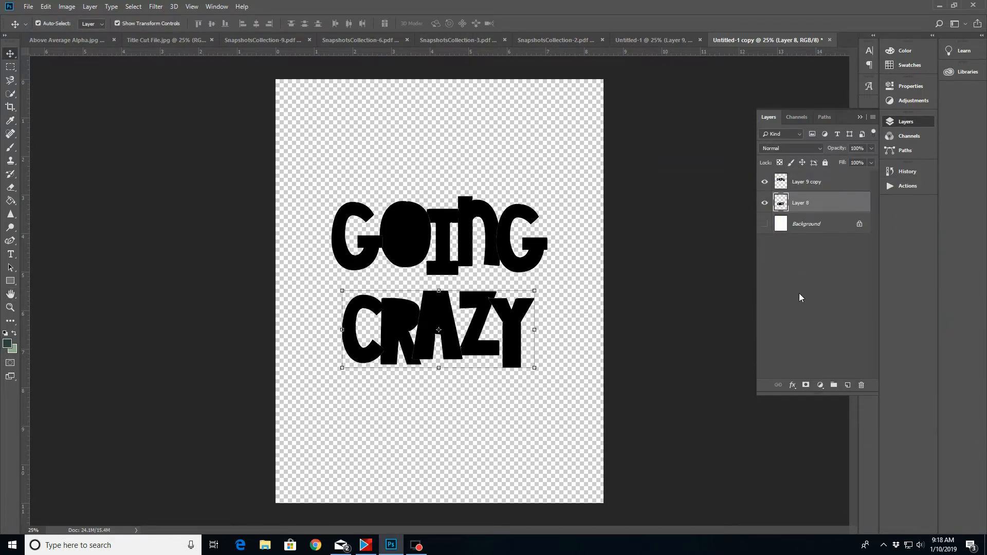
click(793, 385)
click(803, 420)
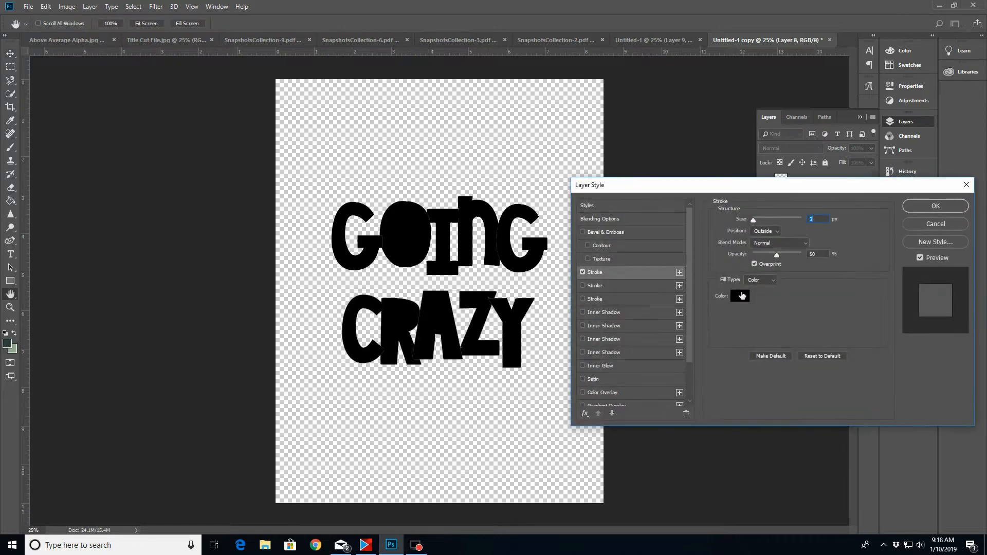
click(742, 295)
click(585, 222)
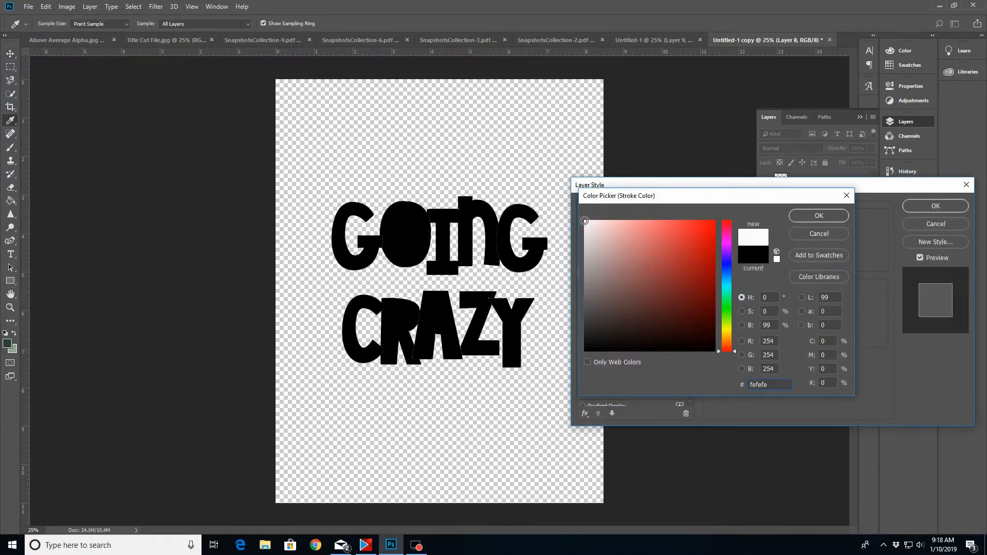
click(814, 217)
drag(755, 220, 775, 219)
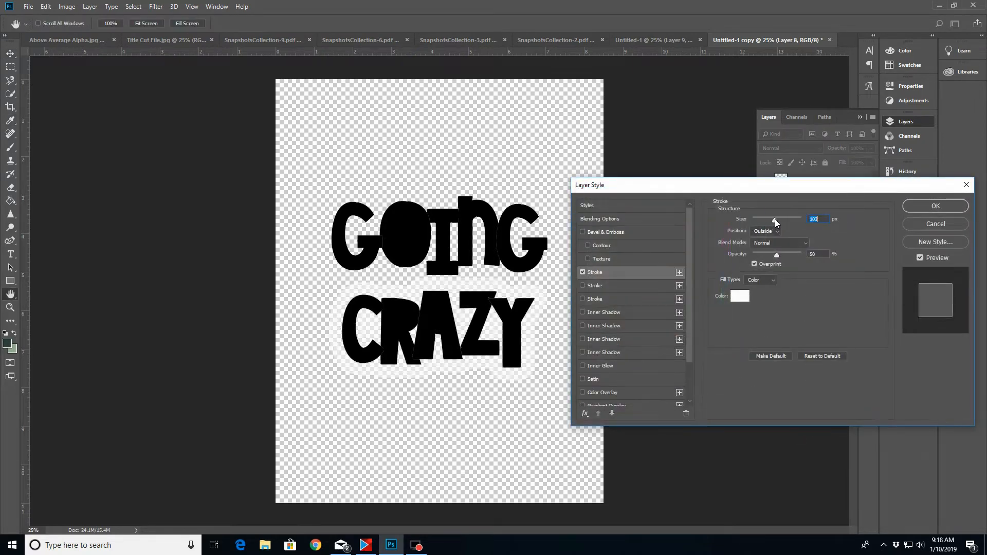
drag(777, 254, 813, 259)
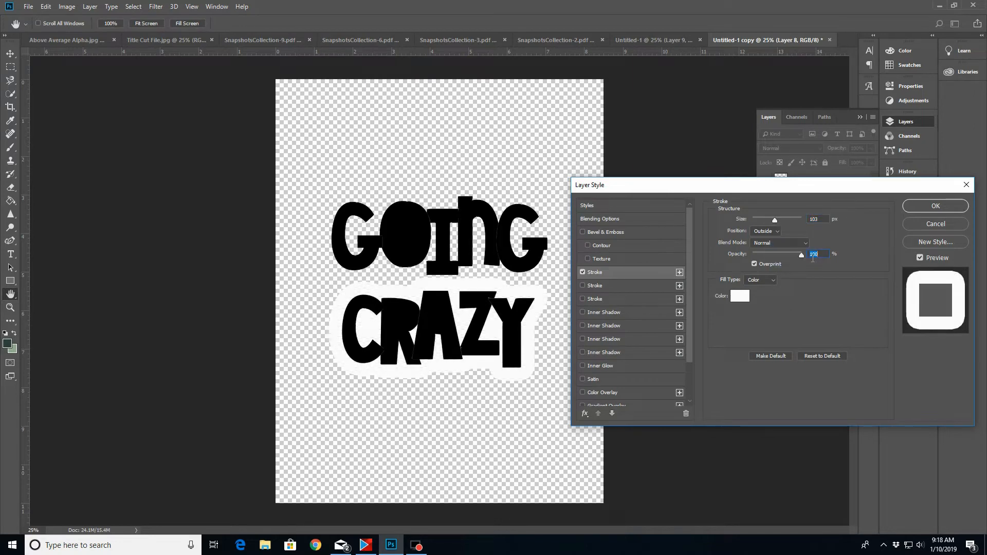
Reduce the CRAZY stroke's size to 40 px, keeping Normal blend mode and the Color fill type, and apply the layer style
click(776, 231)
click(805, 244)
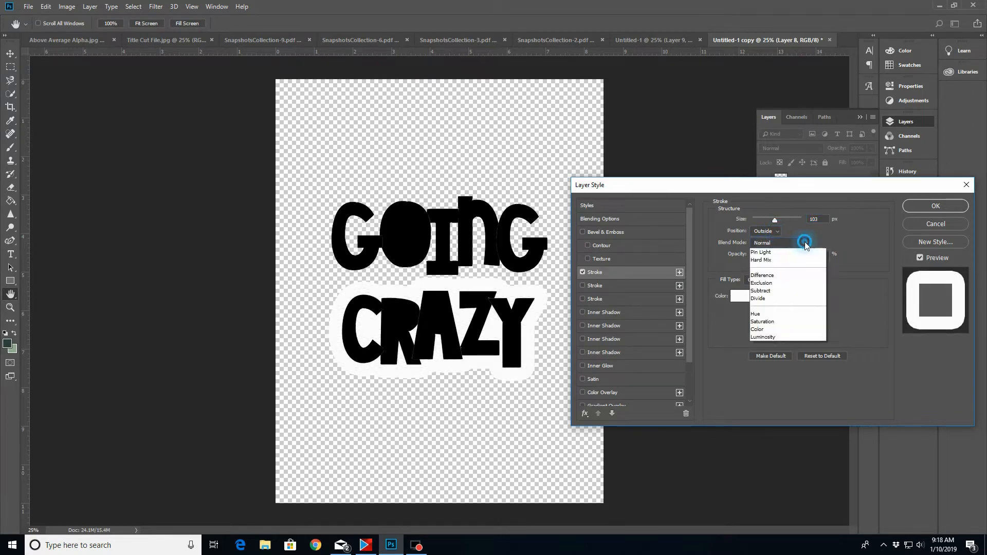
click(805, 244)
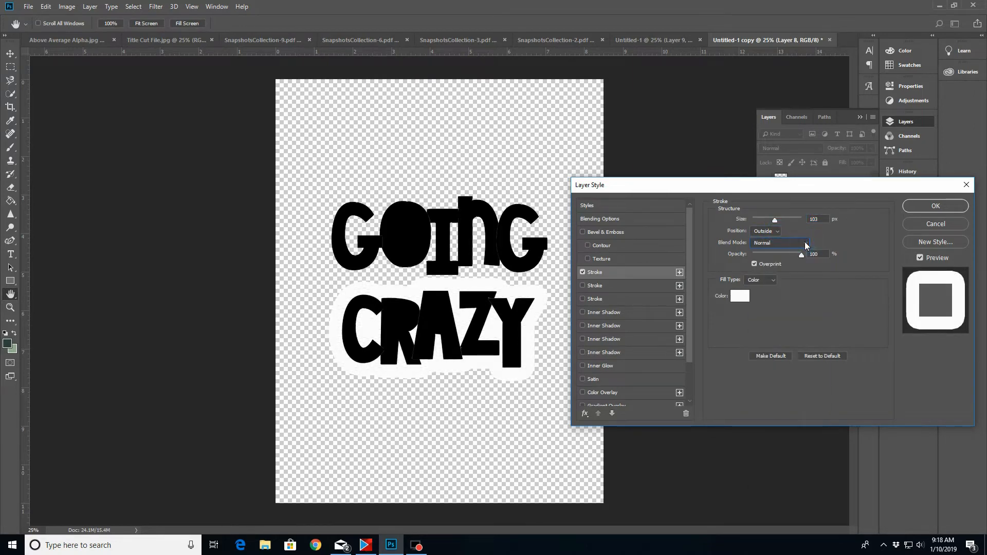
click(773, 282)
click(770, 290)
drag(774, 220, 765, 221)
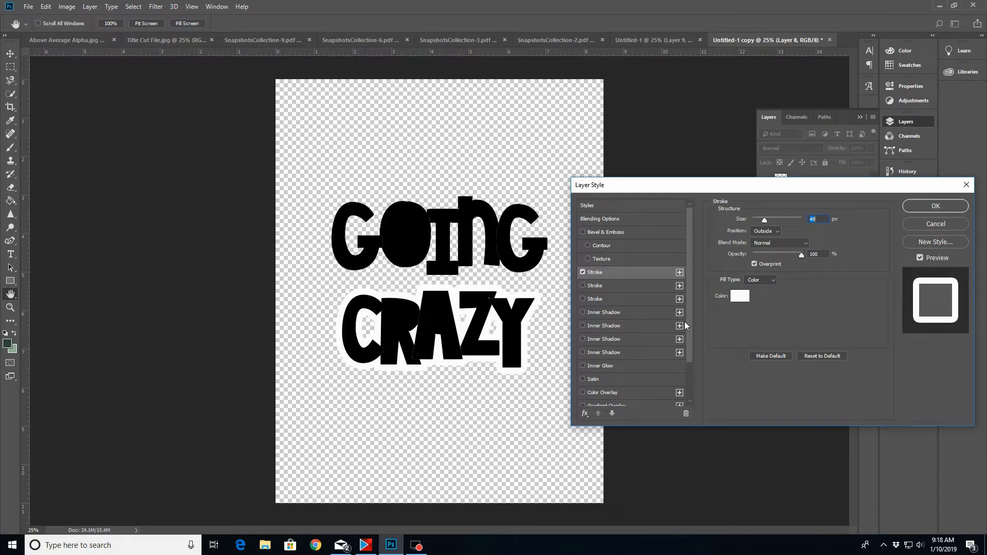
drag(767, 220, 763, 220)
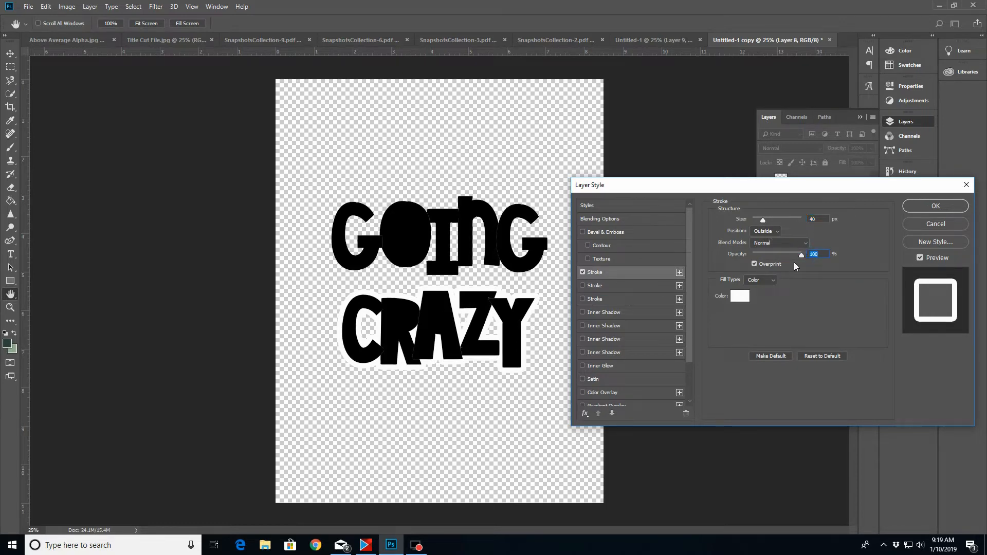
click(929, 206)
Add a 40 px outside stroke in near-black 010101 at 100% opacity to the merged GOING layer
click(810, 183)
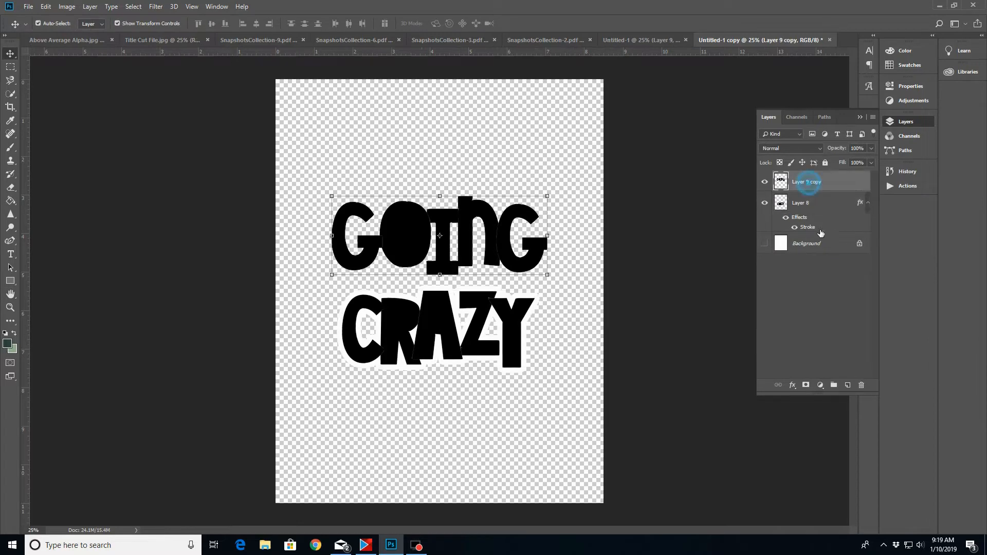
click(792, 385)
click(812, 414)
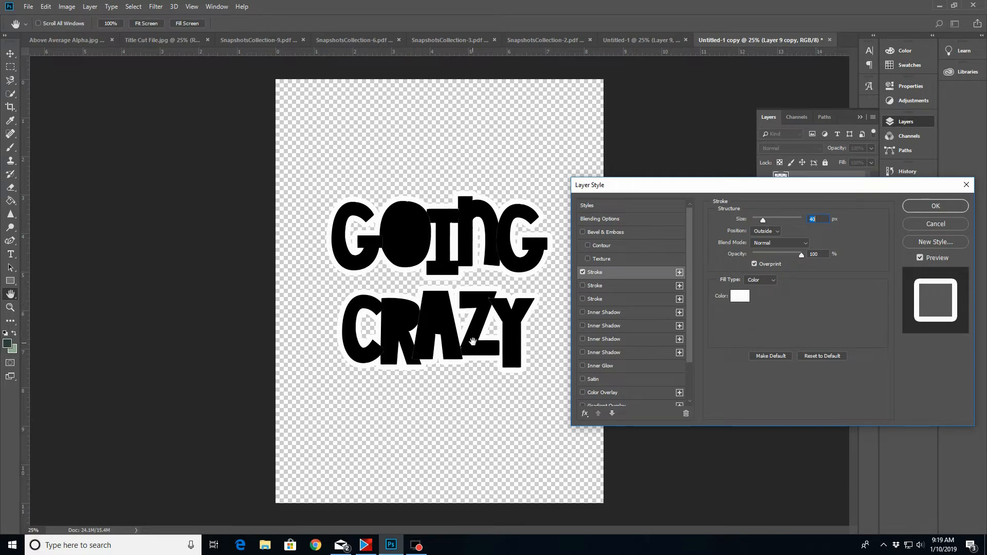
click(739, 297)
click(585, 351)
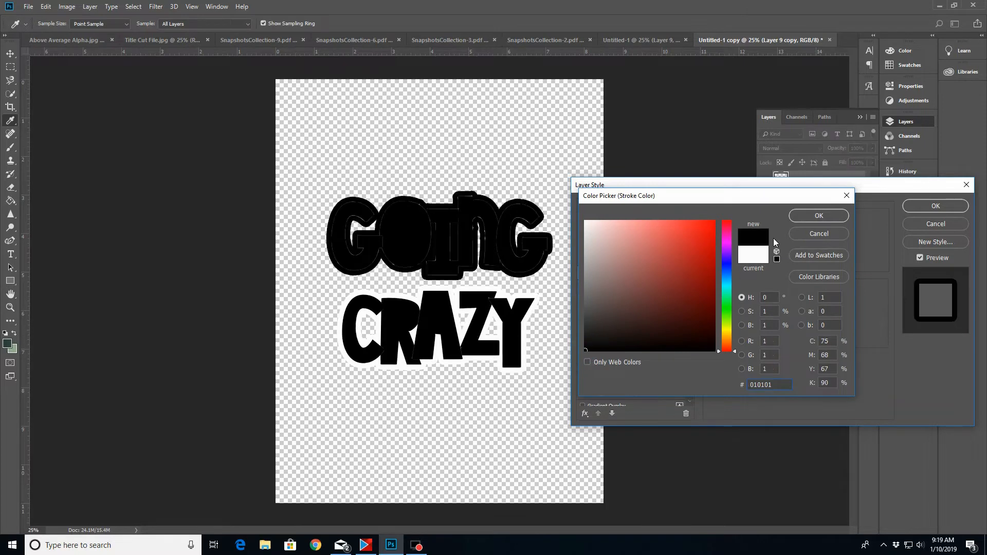
click(812, 217)
click(920, 208)
Change the stroke colour of the CRAZY layer to black and apply the layer style
click(810, 221)
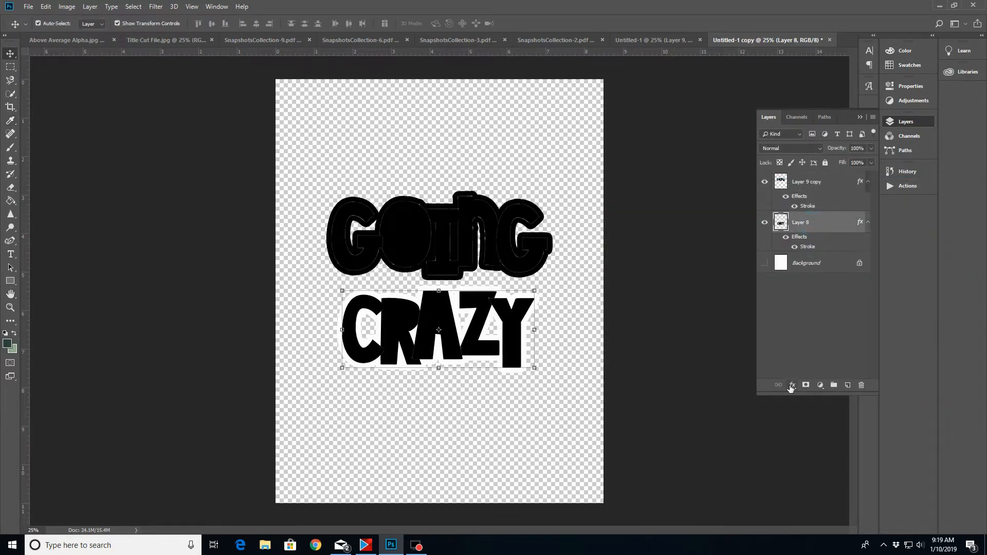
click(787, 388)
click(803, 424)
click(741, 295)
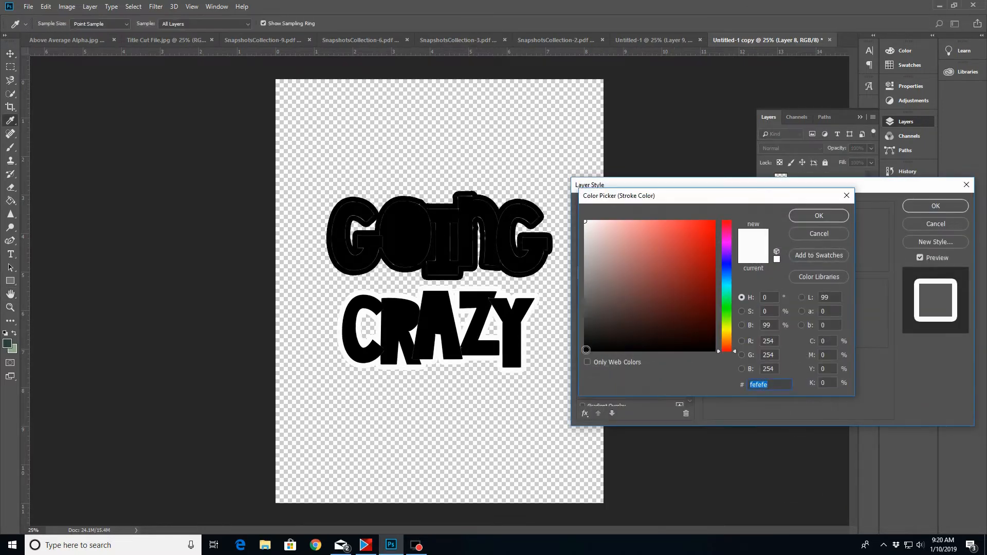
click(586, 351)
click(820, 216)
click(919, 205)
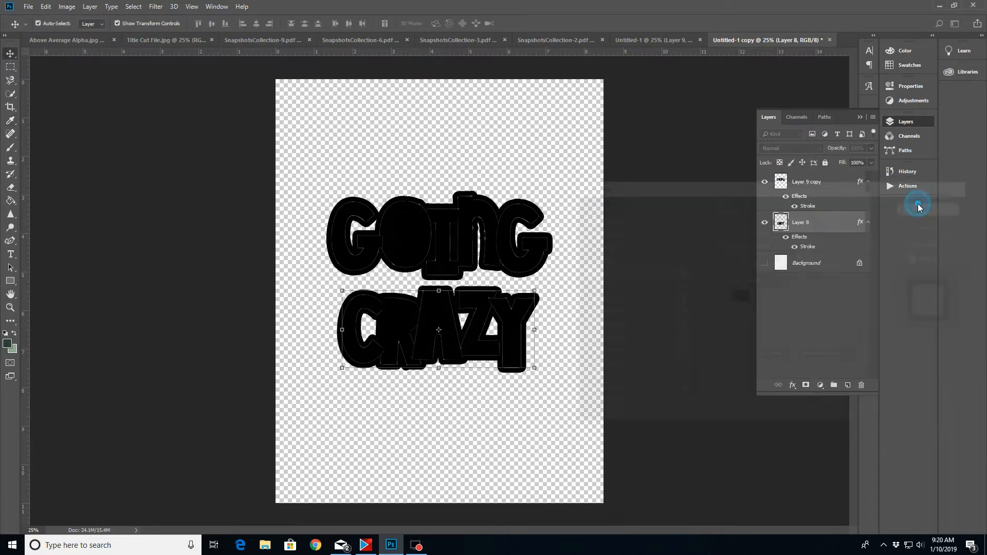
Show the Background layer and save the document as a JPEG named Snapshots Cut File with quality 10
click(765, 262)
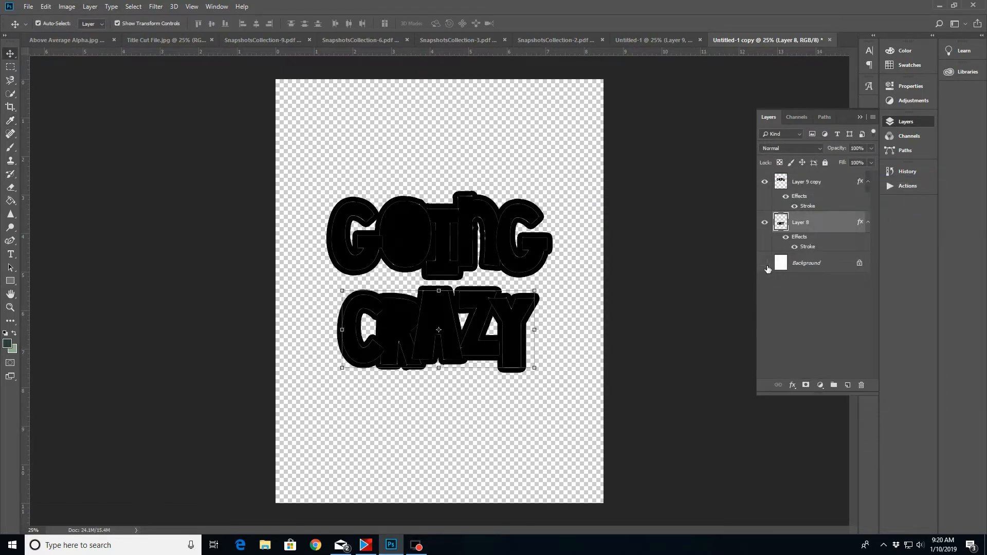
click(28, 6)
click(43, 121)
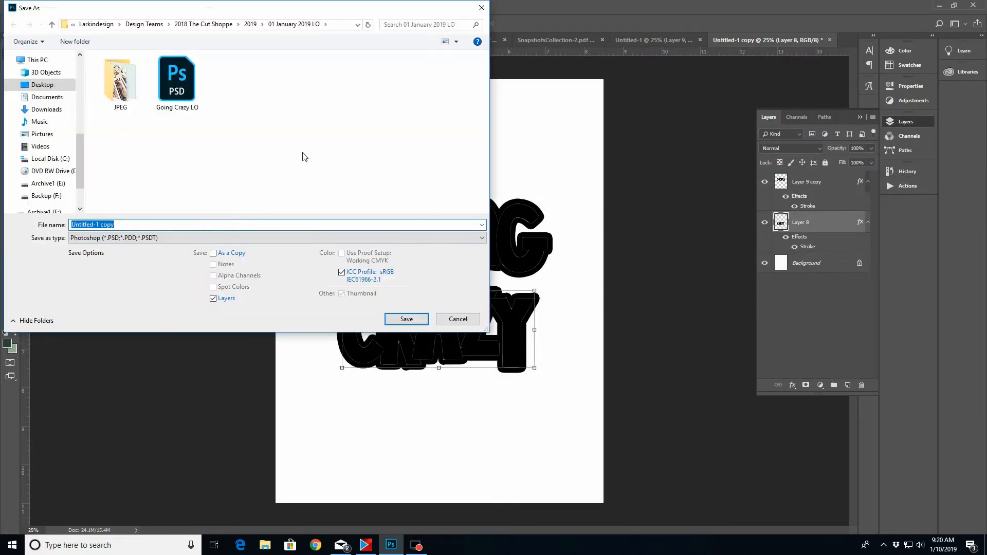
click(170, 237)
click(97, 318)
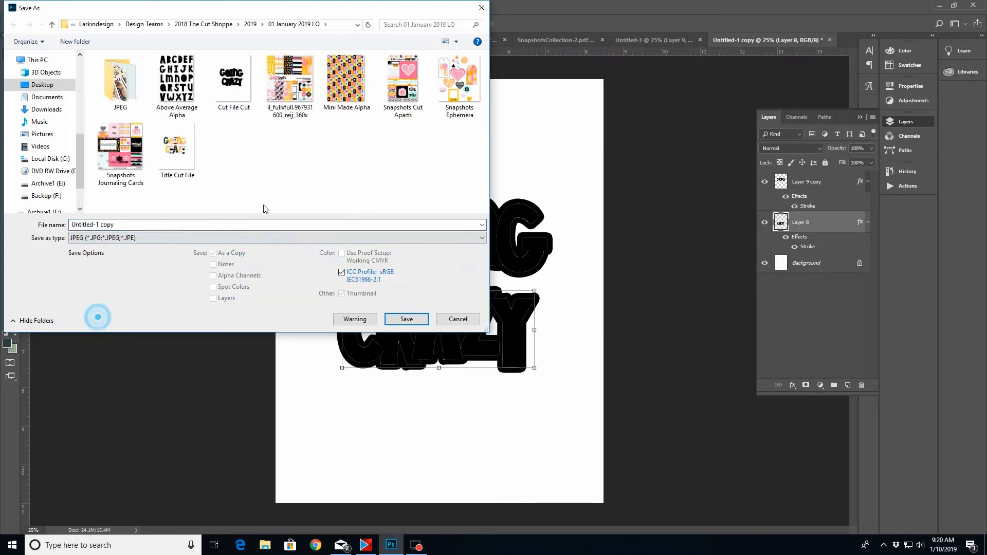
click(115, 225)
text(Sn)
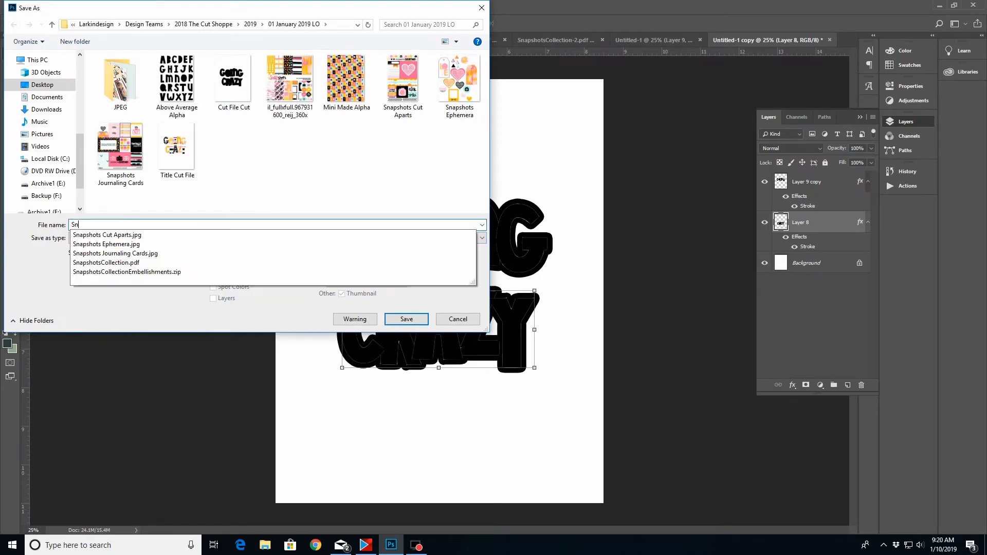
text(apshots Cut File)
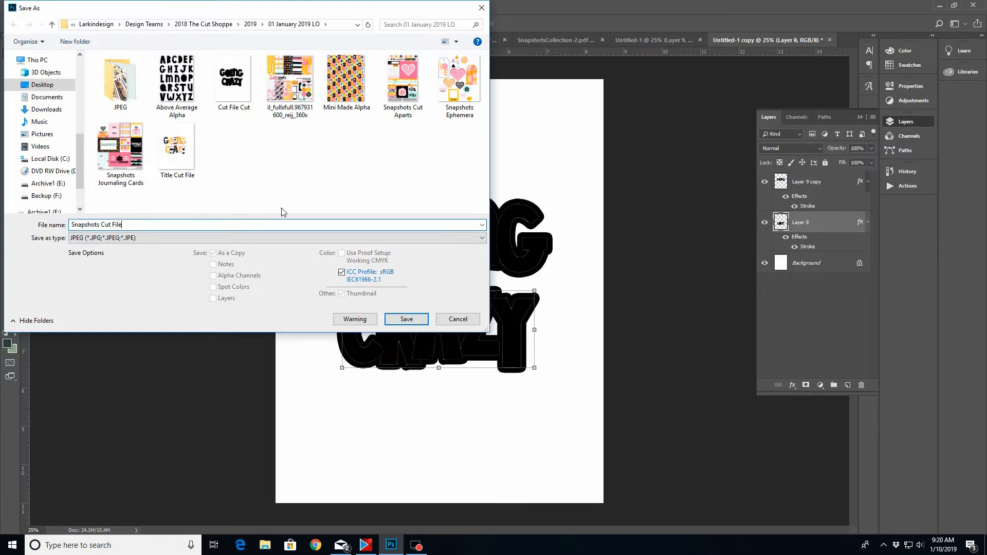
click(145, 239)
click(145, 317)
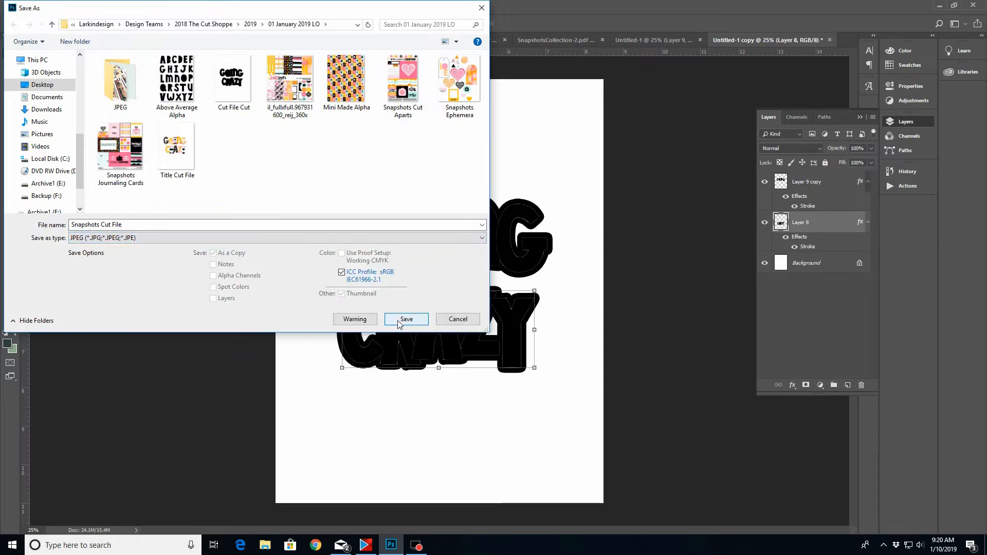
click(404, 319)
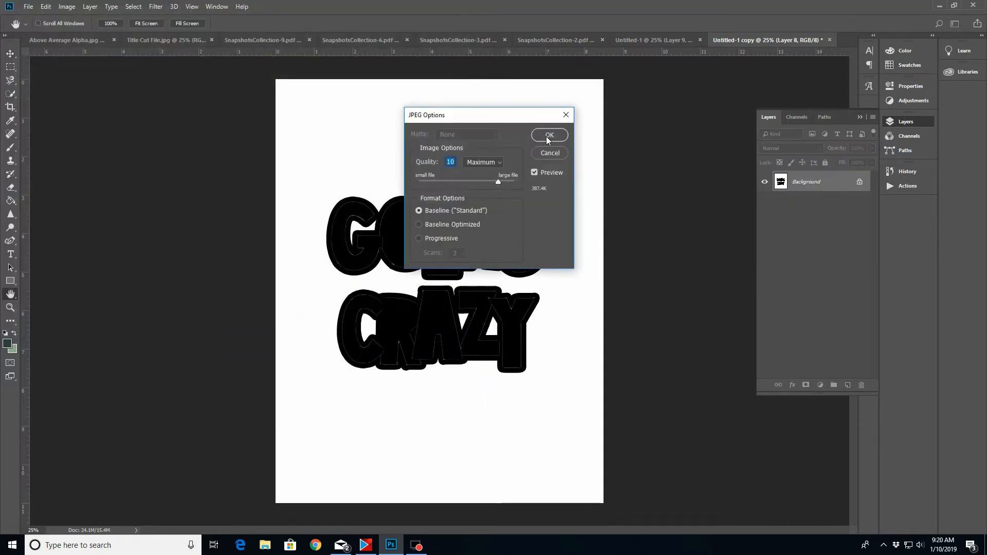
click(548, 137)
Bring the squares paper from SnapshotsCollection-6 into Untitled-1 above the last G of GOING and clip it to that letter
click(640, 36)
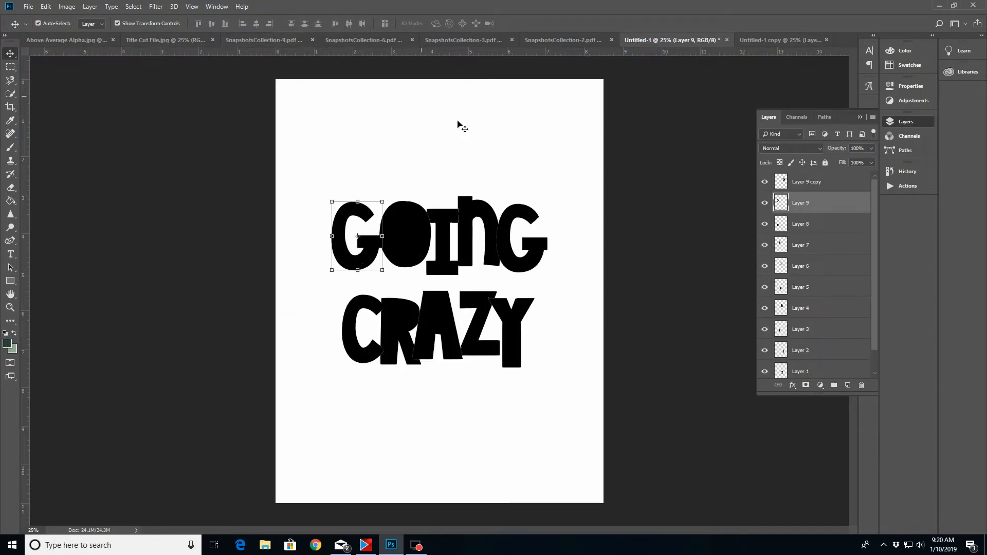
click(827, 183)
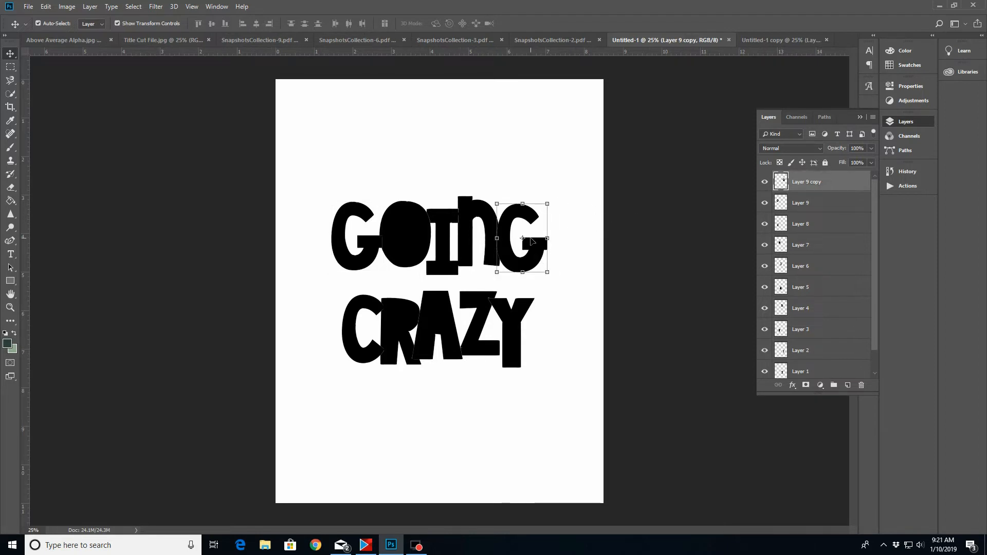
click(194, 44)
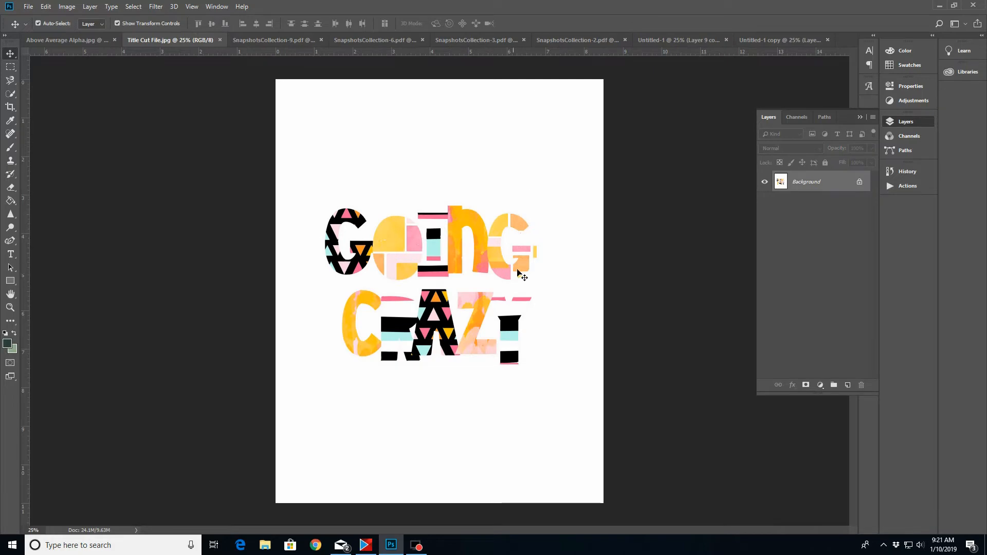
click(267, 41)
click(375, 41)
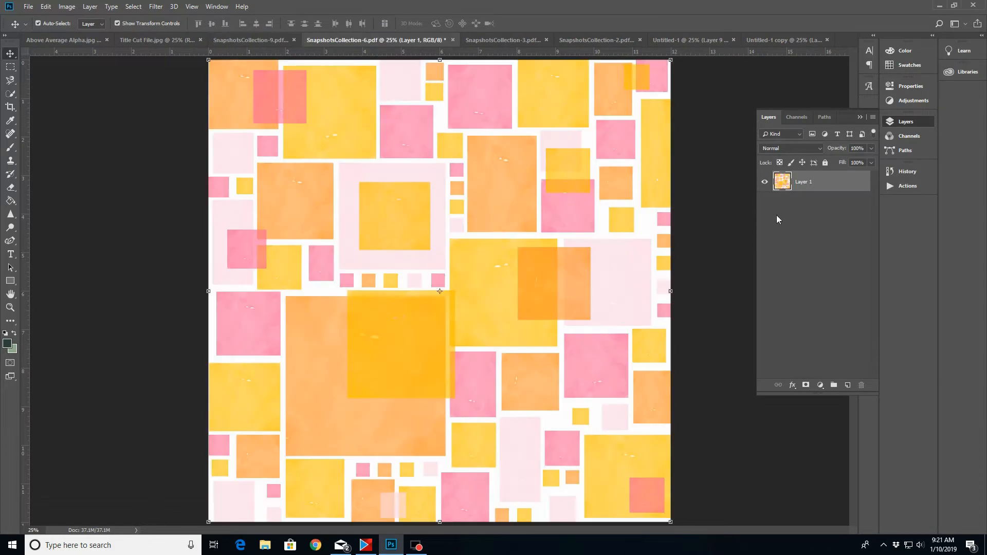
drag(846, 184, 456, 407)
right_click(823, 184)
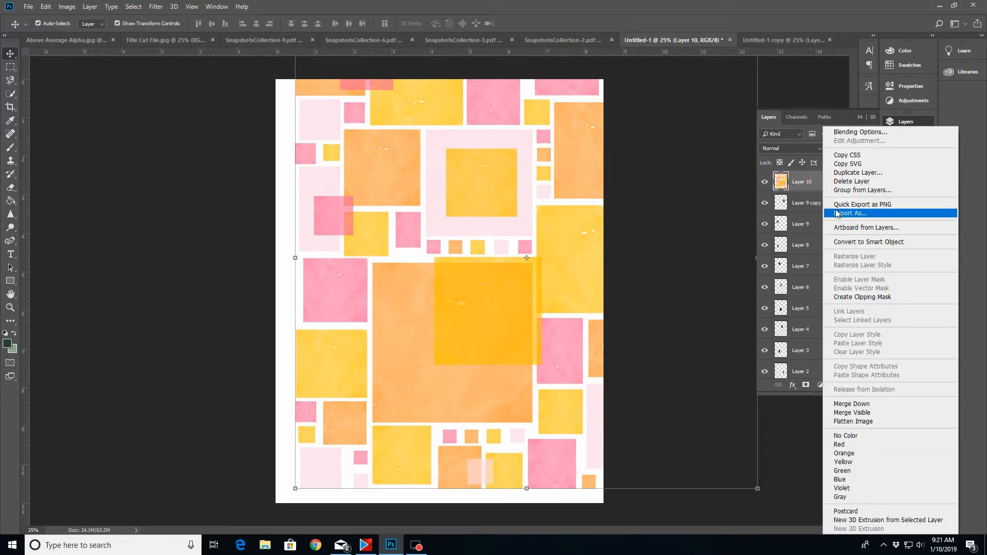
click(851, 298)
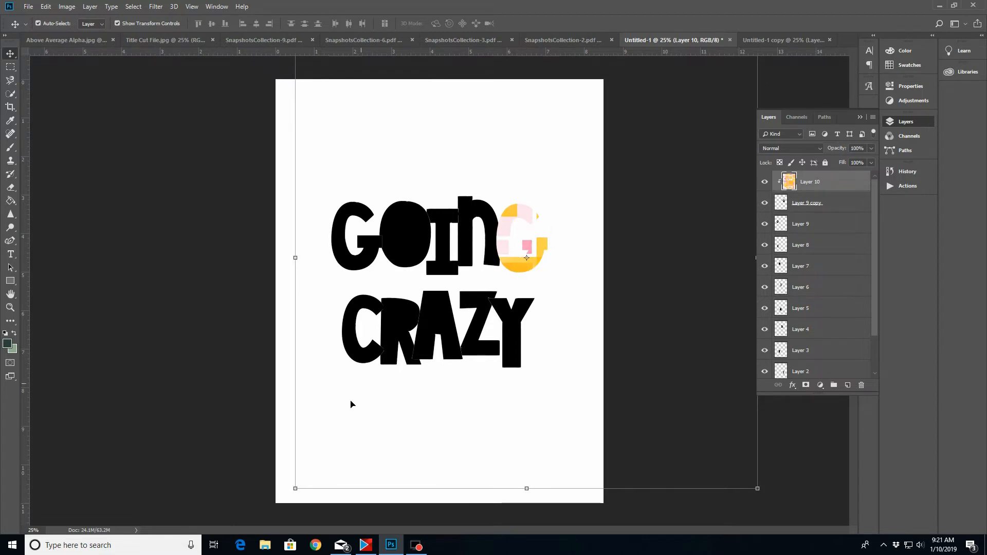
Scale the clipped squares paper proportionally to about 50% and reposition its pattern over the last G of GOING
drag(296, 490, 404, 379)
drag(507, 208, 506, 255)
drag(758, 69, 632, 170)
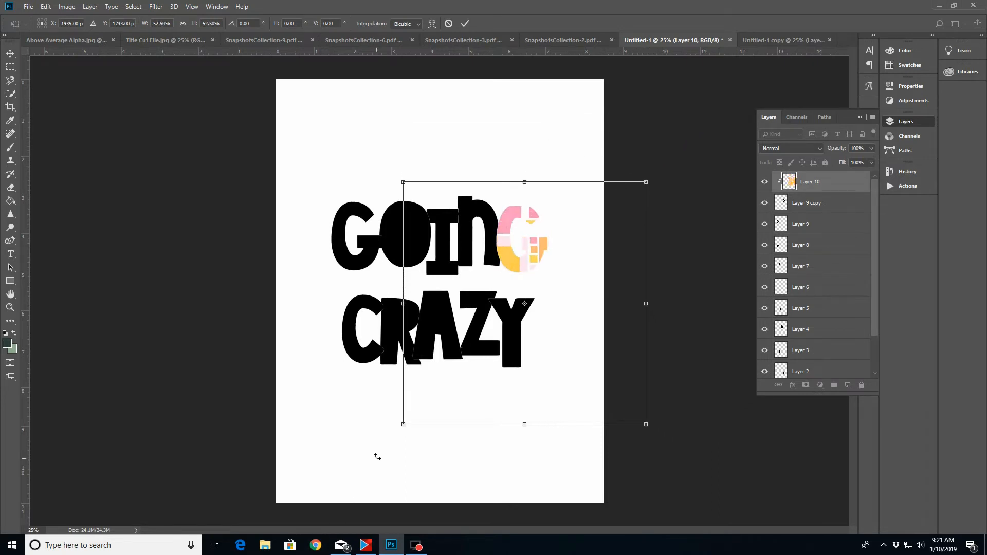
drag(403, 425, 416, 412)
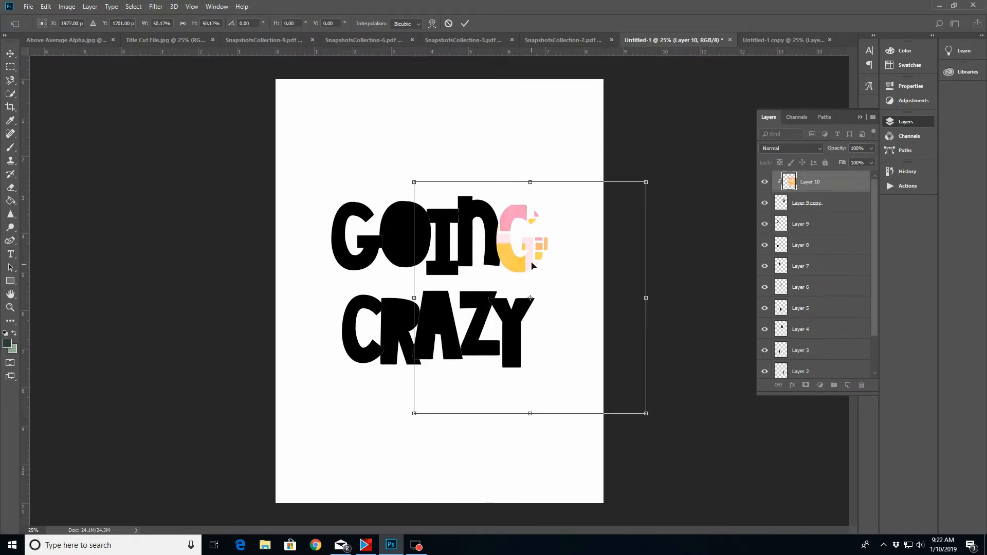
drag(531, 263, 514, 250)
click(465, 24)
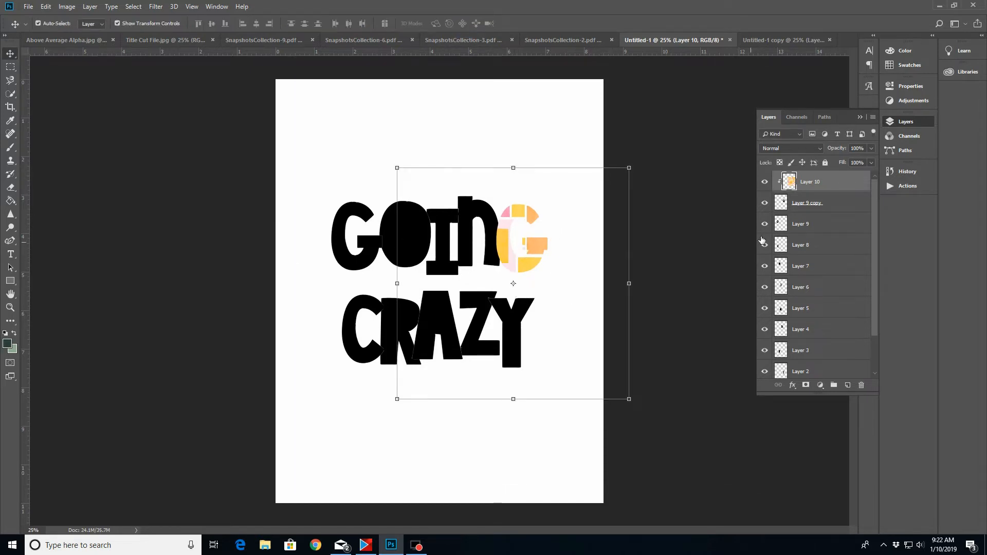
Duplicate the squares paper layer, release the copy from its clipping mask, and move it down over the other letters
right_click(834, 183)
click(838, 182)
key(Return)
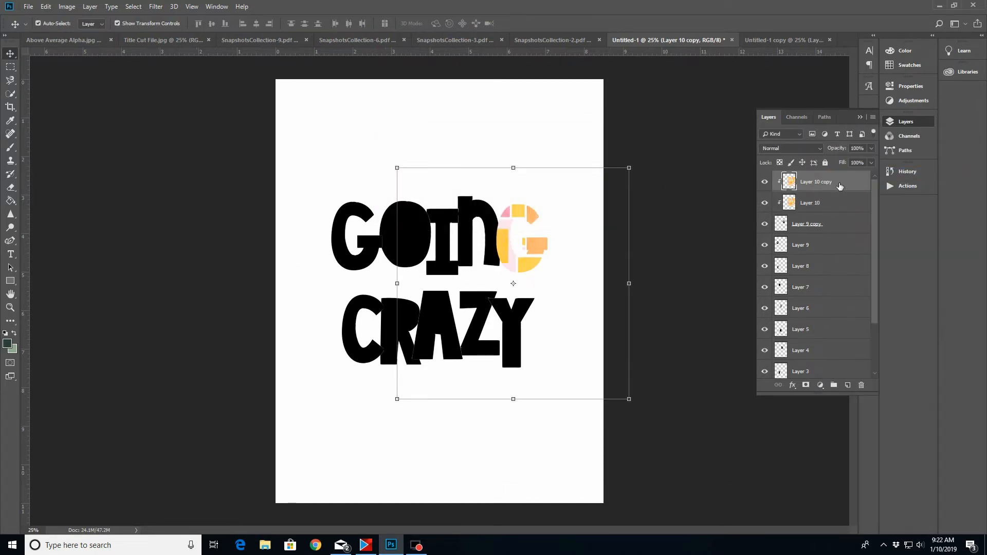
right_click(840, 186)
click(864, 298)
drag(537, 305, 471, 361)
Stack the squares paper copy directly above the O layer, clip it to the O, and adjust its pattern position
click(409, 212)
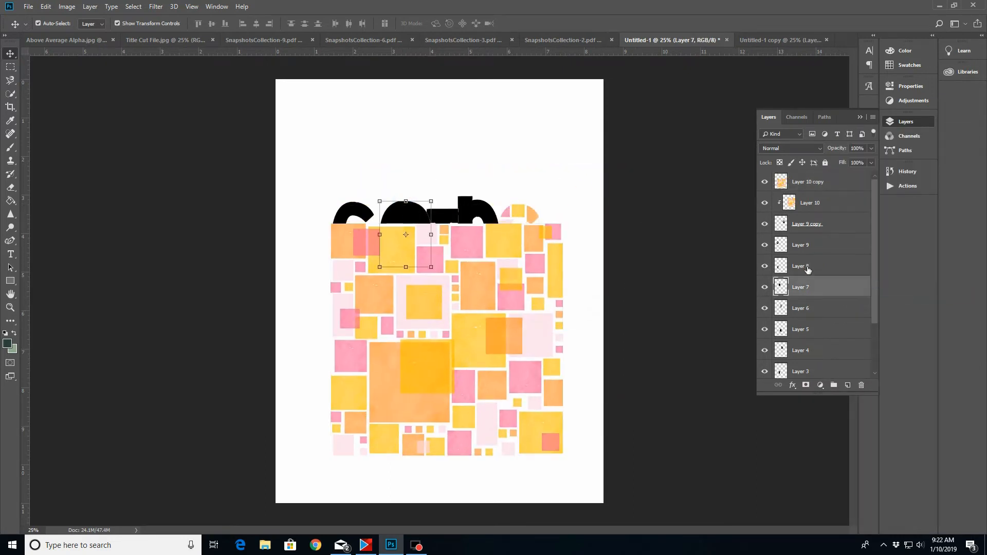
drag(819, 183, 830, 276)
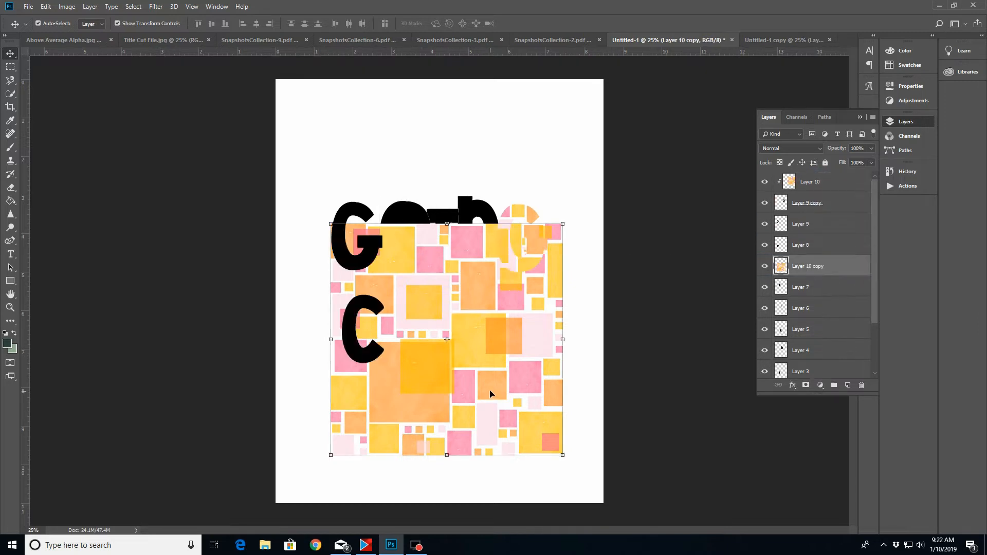
drag(490, 394, 464, 356)
right_click(826, 264)
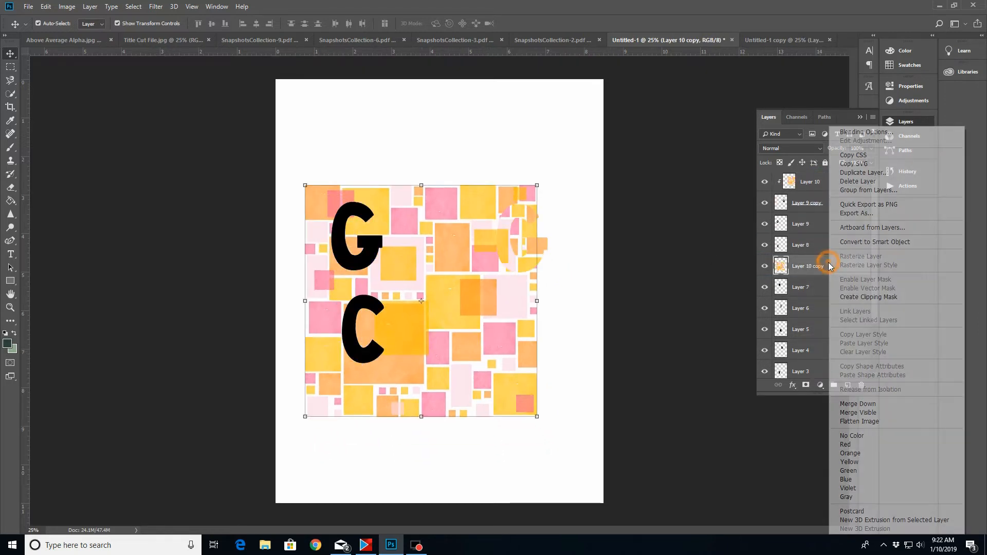
click(861, 297)
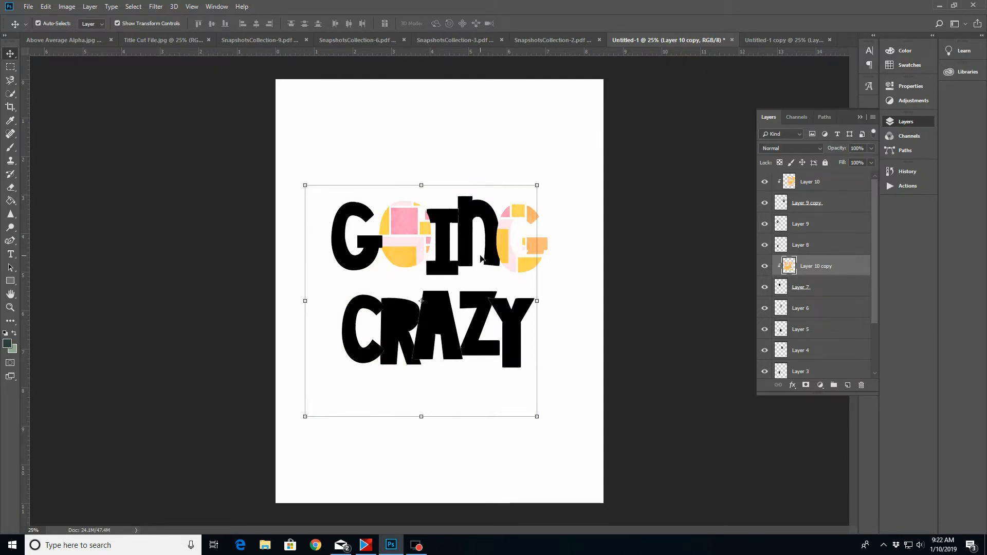
mouse_move(417, 246)
mouse_down()
mouse_move(406, 211)
mouse_move(401, 241)
mouse_up()
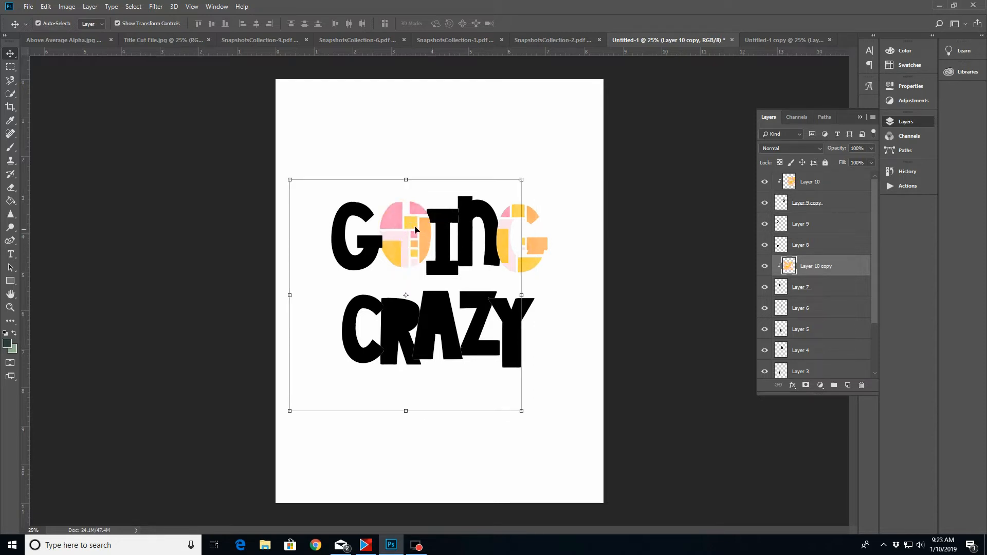
Bring the triangle paper from SnapshotsCollection-9 into Untitled-1 directly above the first G's layer
click(803, 228)
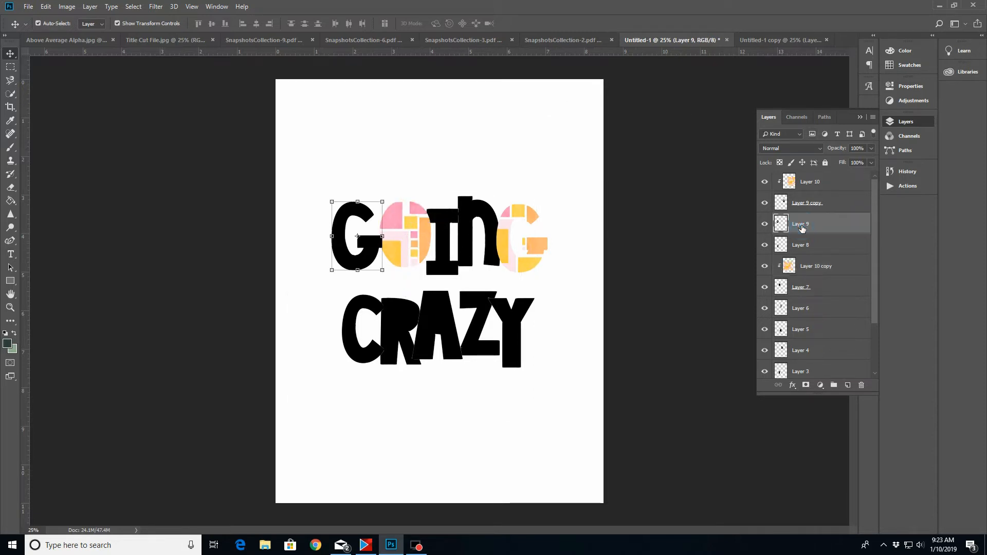
click(263, 39)
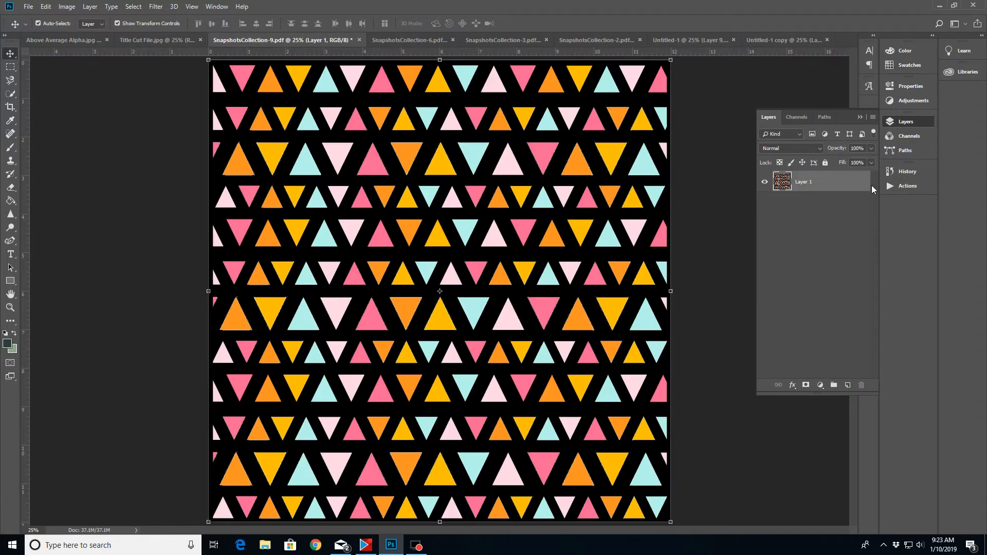
drag(849, 184, 394, 238)
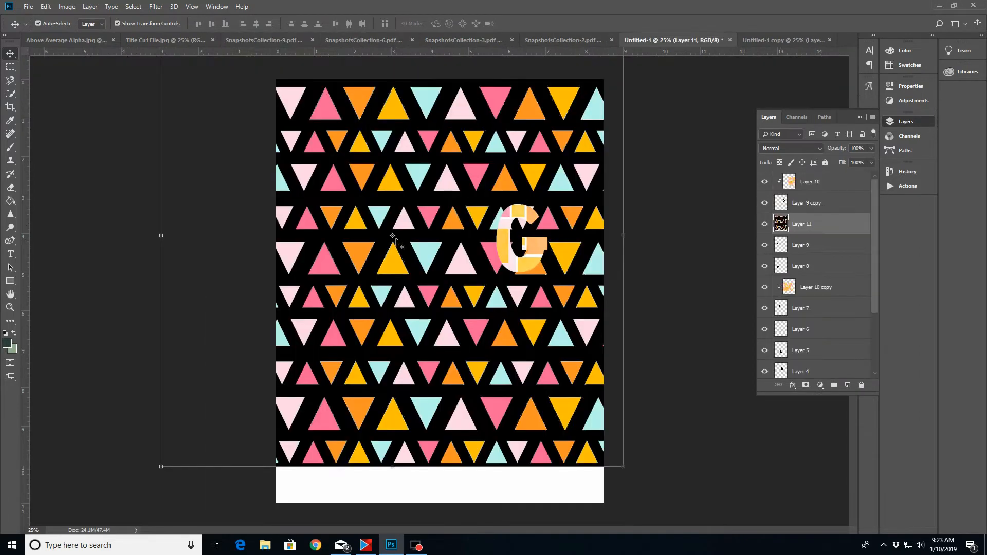
Scale the triangle paper to about 50% with linked proportions over the lettering and clip it to the first G
drag(624, 467, 470, 313)
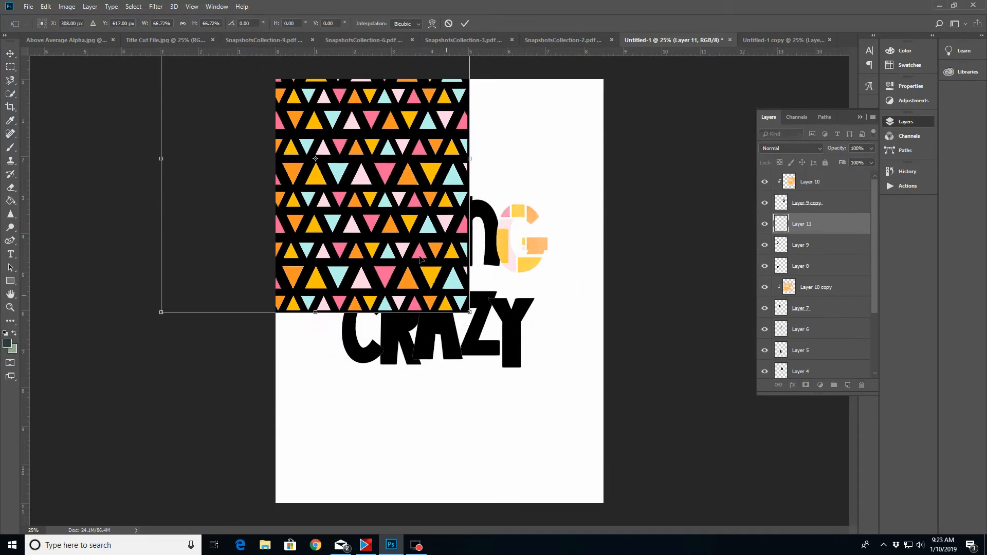
drag(336, 143, 405, 214)
drag(230, 74, 310, 133)
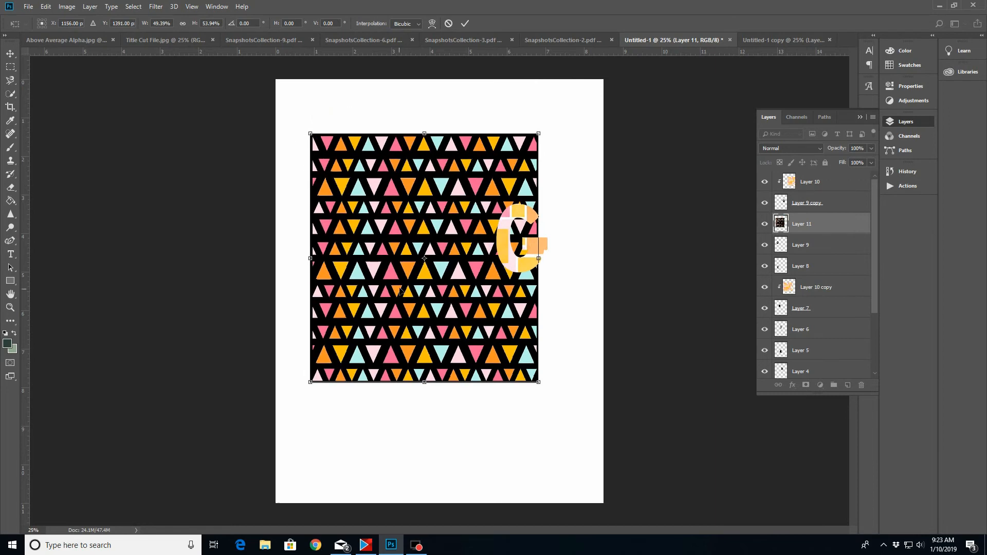
click(183, 24)
mouse_move(311, 144)
mouse_down()
mouse_move(320, 150)
mouse_move(307, 139)
mouse_up()
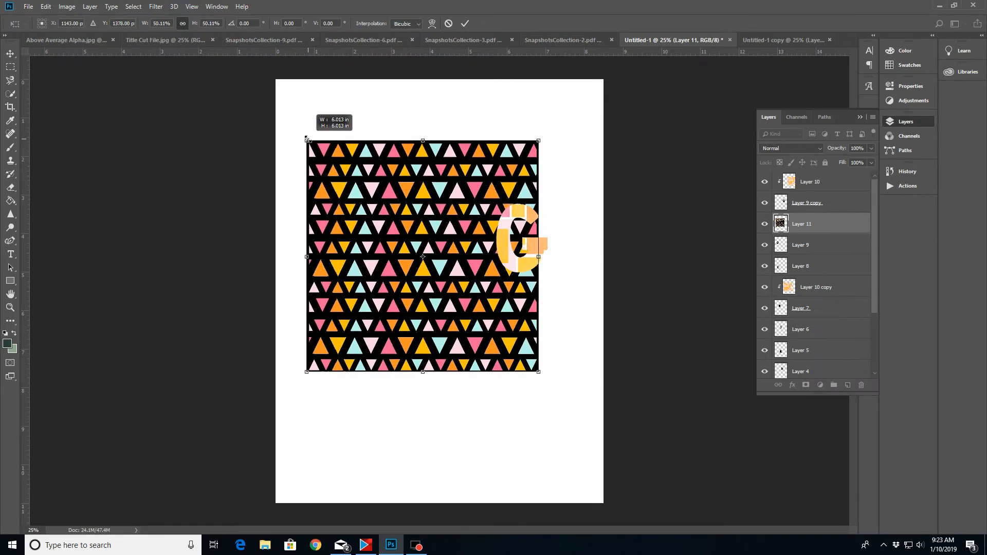
click(465, 23)
right_click(829, 229)
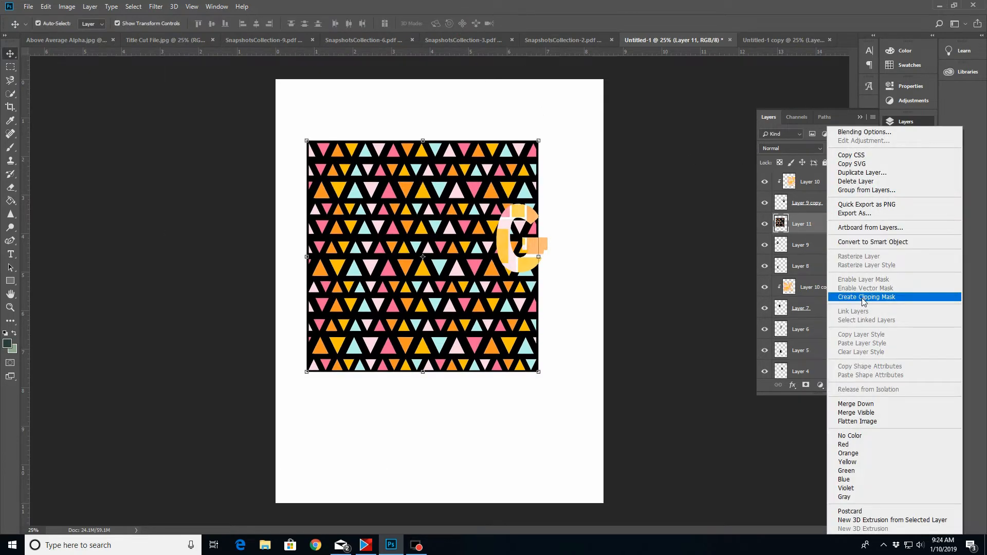
click(864, 297)
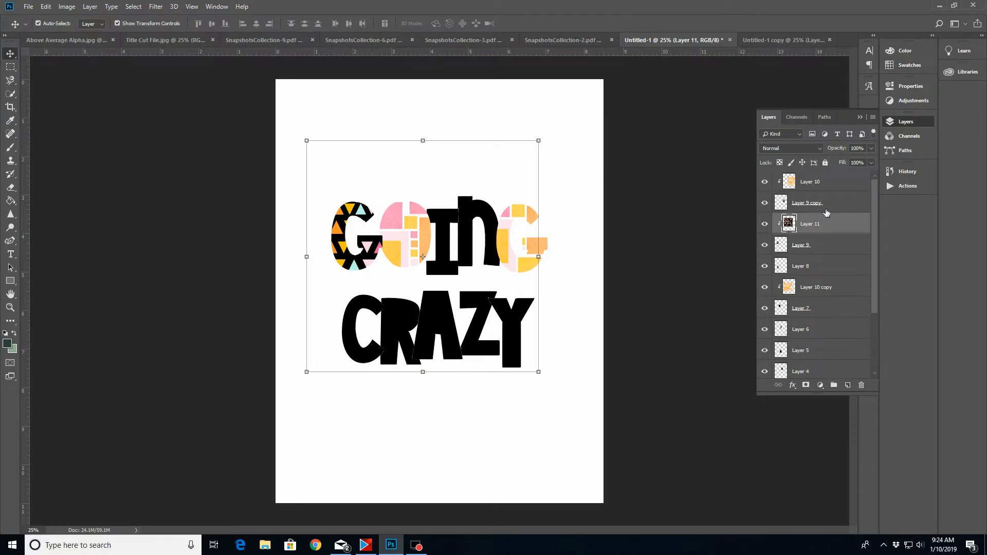
Duplicate the triangle paper layer, release the copy from its clipping mask, and move it down over the word CRAZY
right_click(824, 228)
click(854, 178)
key(Return)
right_click(834, 227)
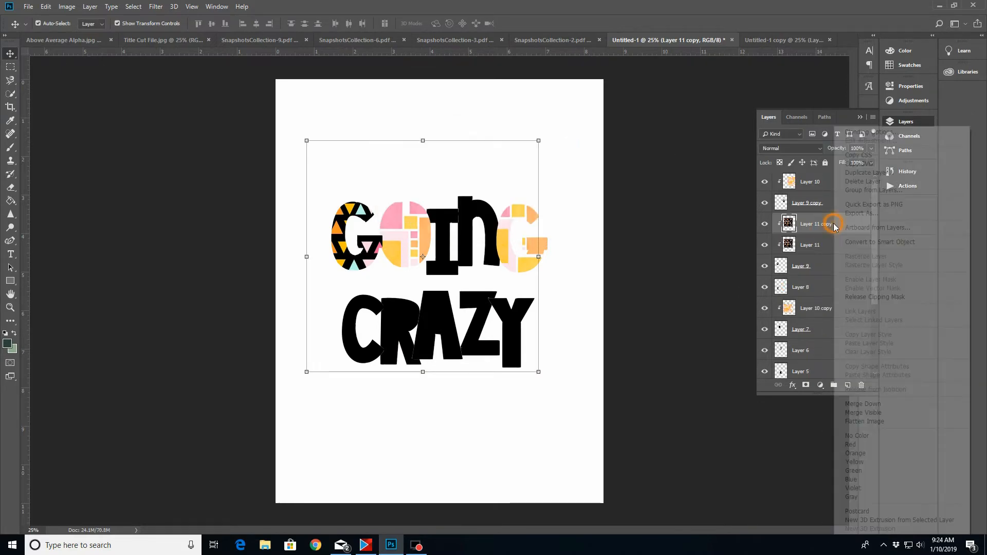
click(869, 297)
drag(448, 153, 436, 346)
Stack the triangle paper copy directly above the A layer of CRAZY, position it over the letter, and clip it to the A
click(443, 309)
click(822, 223)
drag(823, 225, 837, 352)
drag(462, 464, 469, 409)
right_click(826, 347)
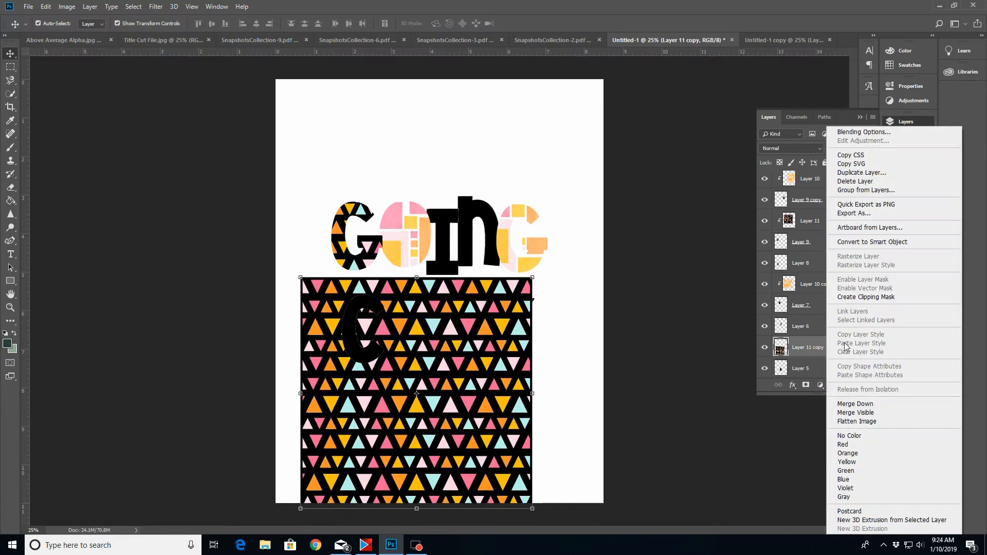
click(856, 298)
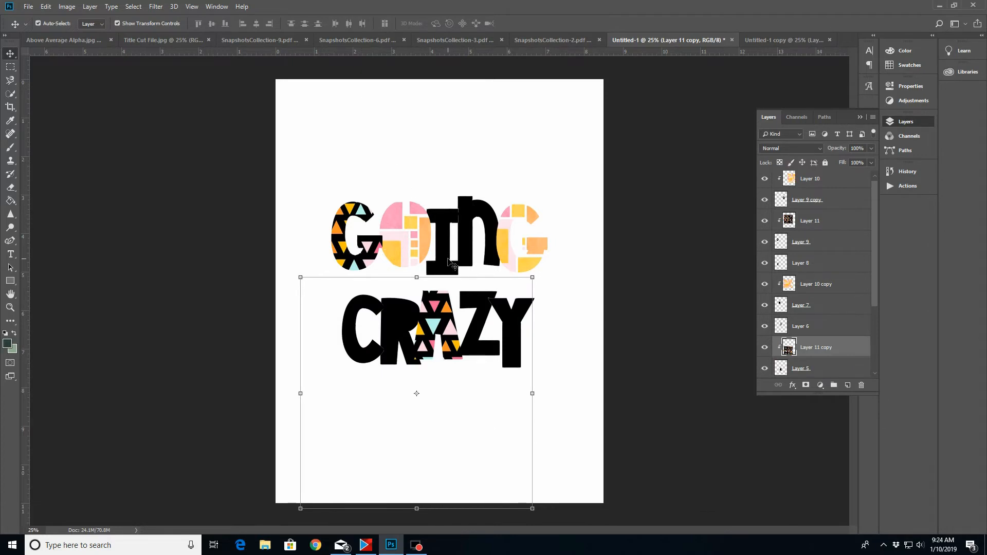
Bring the striped paper from SnapshotsCollection-3 into Untitled-1 directly above the layer of the I in GOING
click(476, 159)
click(536, 36)
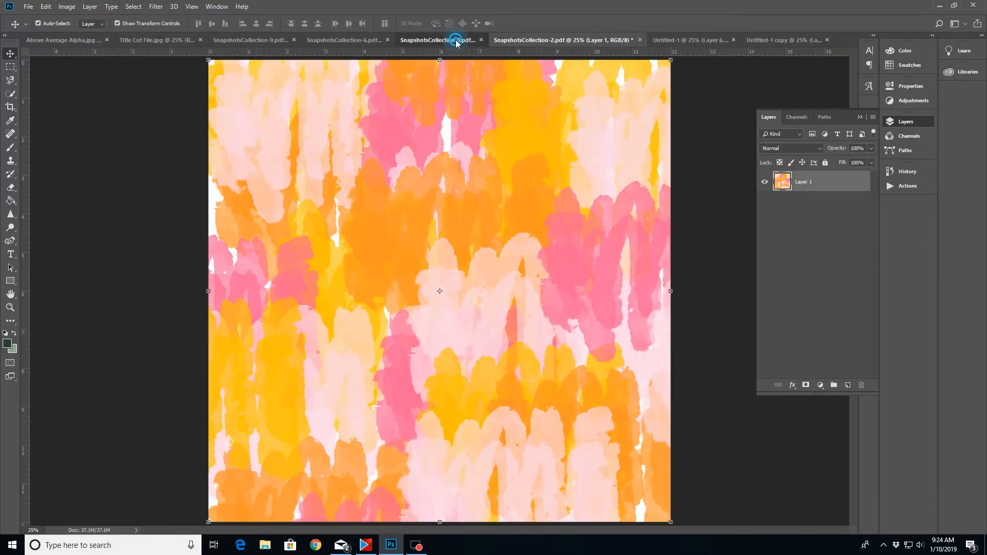
click(454, 36)
drag(837, 187, 522, 286)
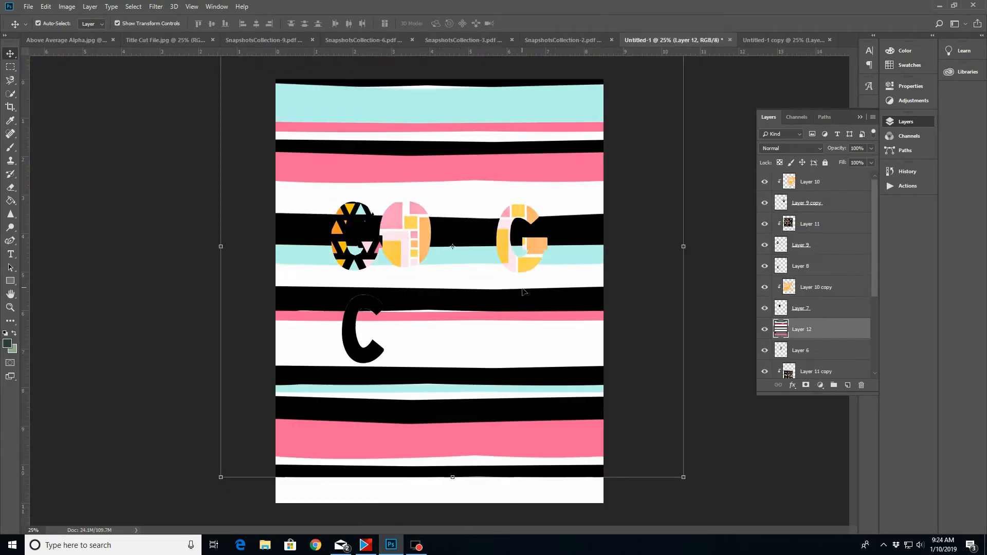
Scale the striped paper proportionally to about 50% and position it over the lettering
drag(683, 477, 502, 302)
drag(328, 100, 395, 195)
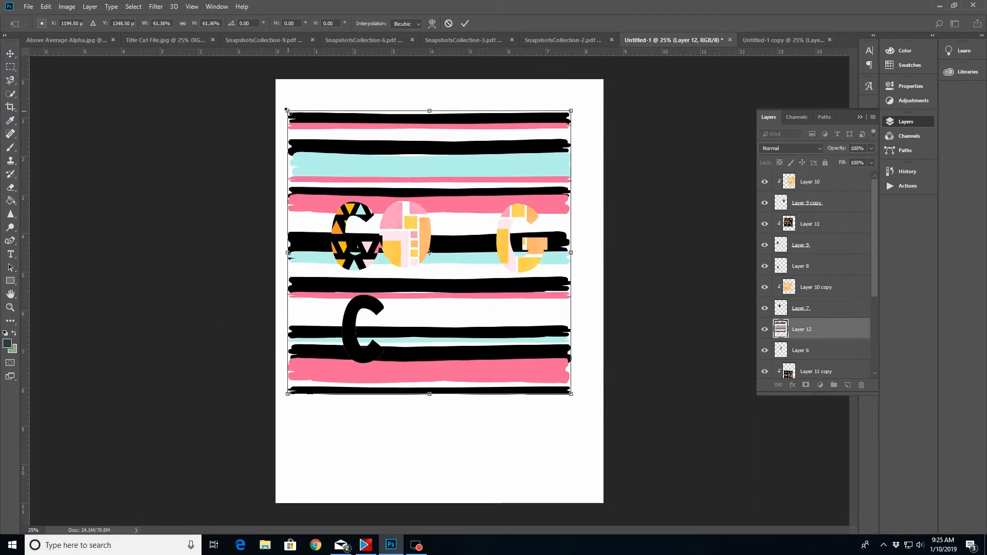
drag(289, 112, 346, 157)
click(465, 23)
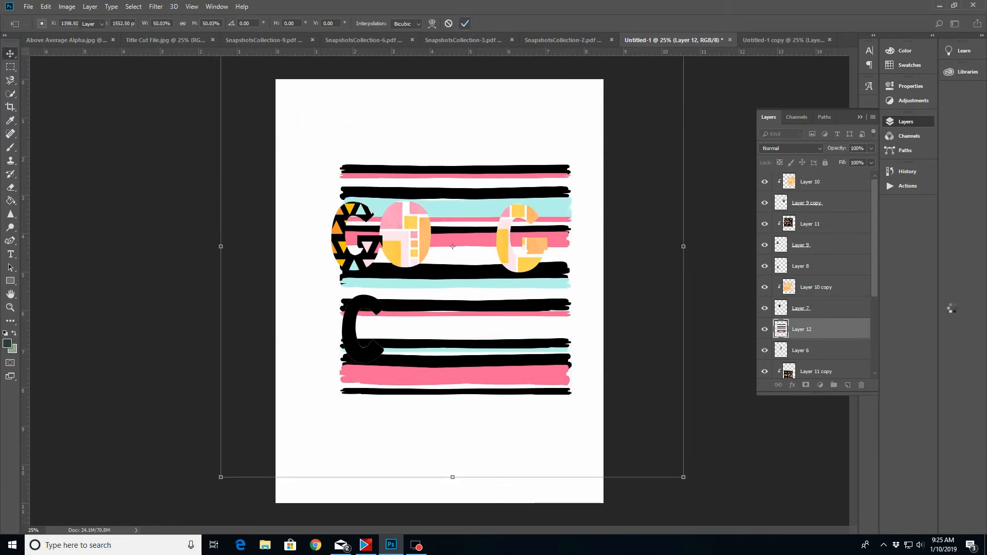
Clip the striped paper to the I of GOING and adjust where the stripes fall on the letter
drag(876, 274, 877, 298)
right_click(826, 280)
click(857, 292)
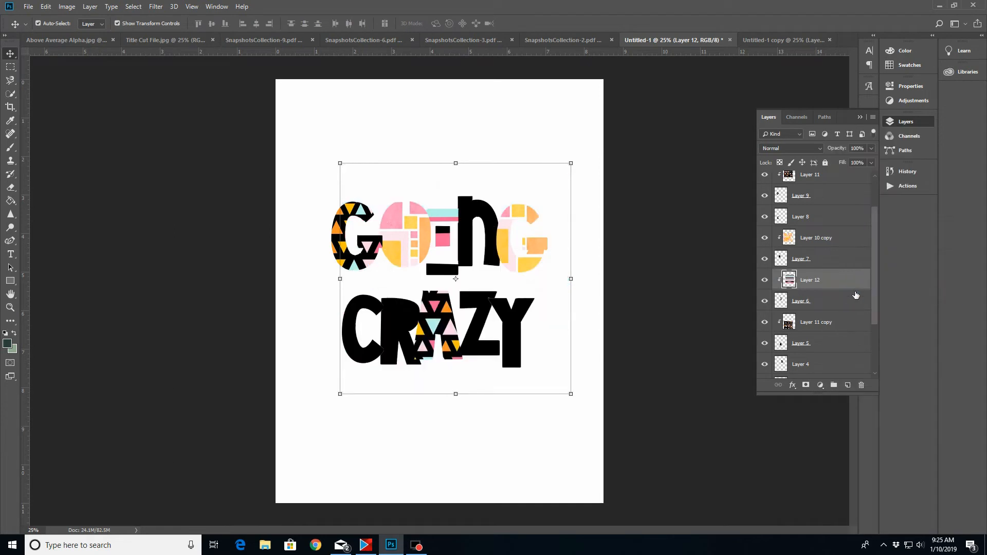
drag(437, 242, 450, 257)
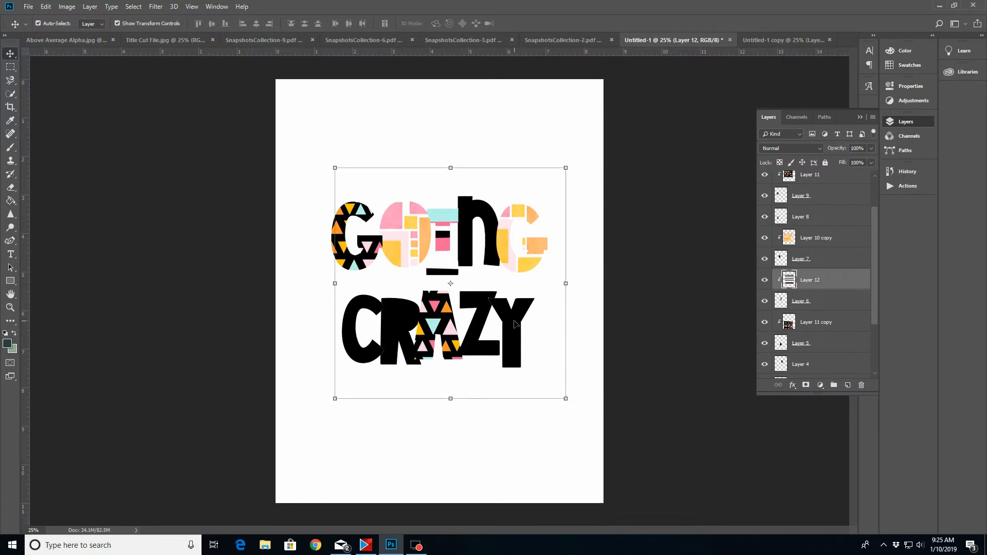
Duplicate the striped paper layer within Untitled-1 and release the copy from its clipping mask
right_click(826, 284)
click(853, 181)
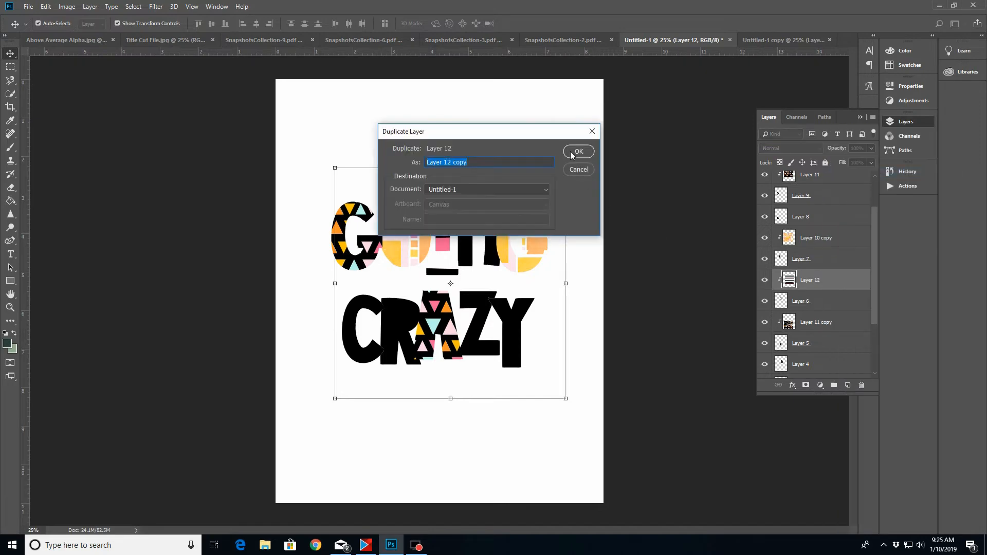
click(577, 150)
right_click(822, 283)
click(855, 301)
Duplicate the unclipped striped paper copy once more within Untitled-1
right_click(822, 280)
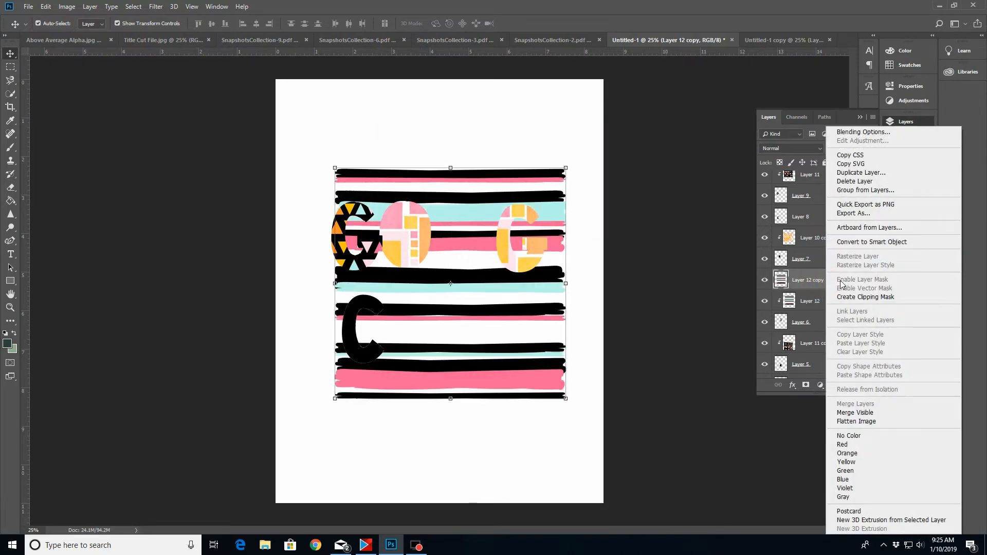
click(854, 177)
click(577, 149)
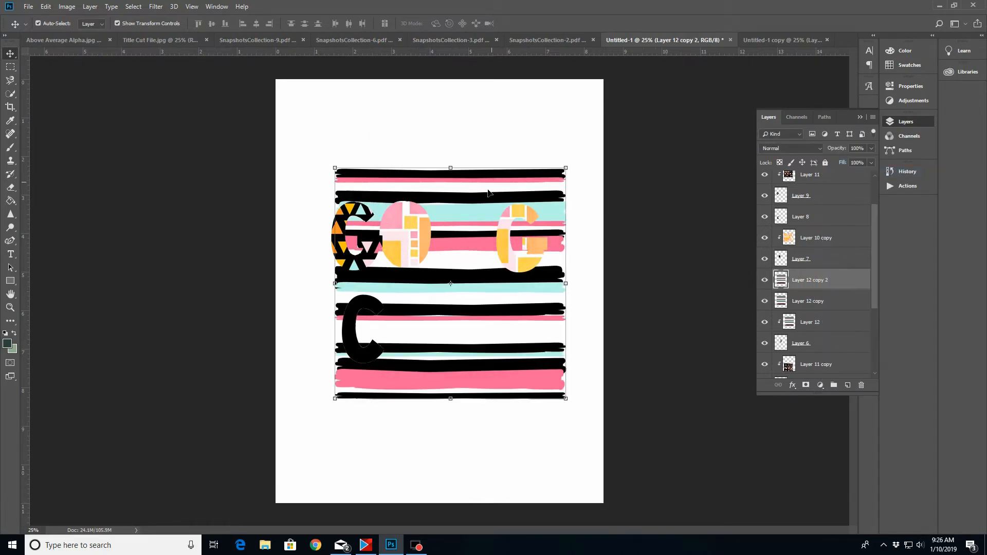
Move the two striped copies off the lettering and clip one of them to the R of CRAZY
drag(509, 336, 396, 249)
drag(538, 368, 574, 241)
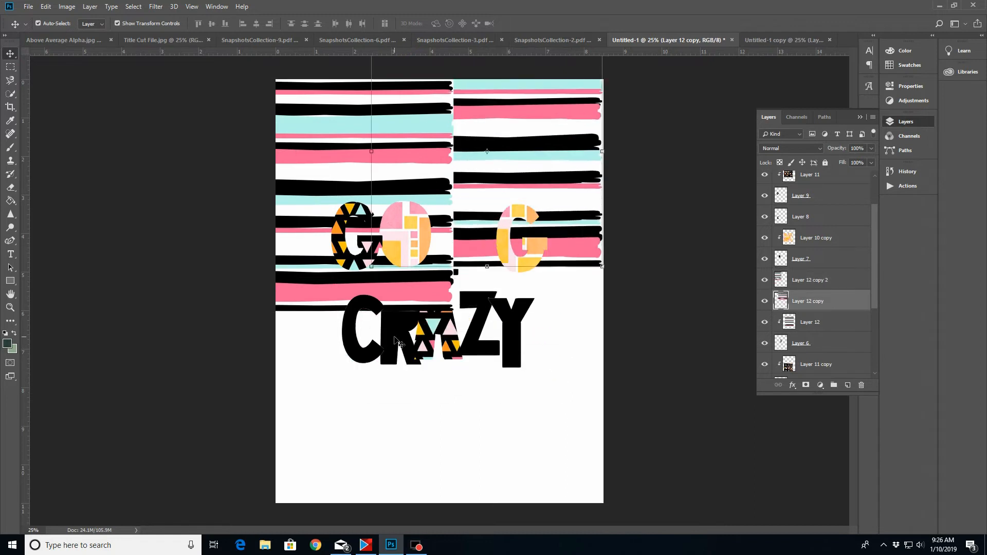
click(399, 342)
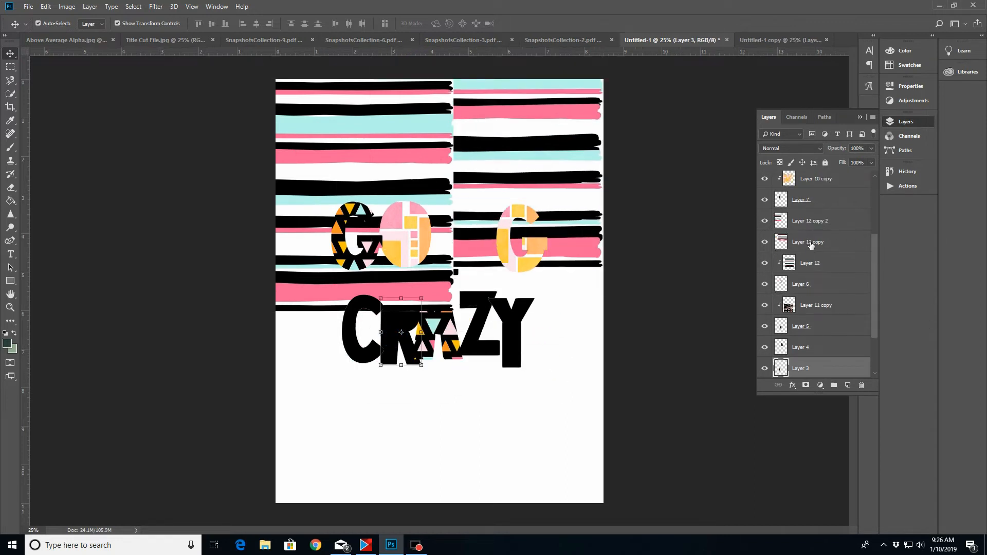
drag(811, 244, 810, 362)
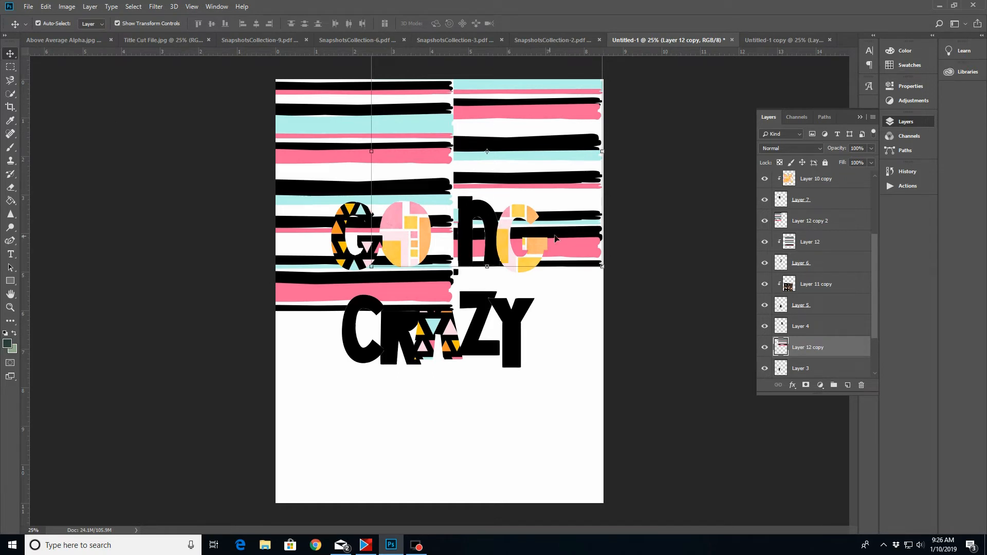
drag(580, 249, 456, 387)
right_click(818, 348)
click(863, 307)
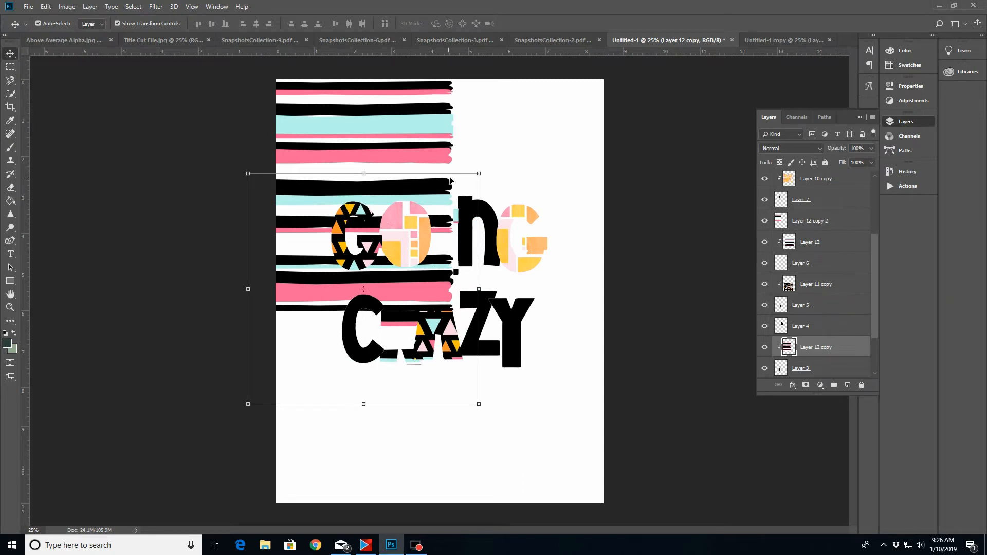
Clip the remaining striped copy to the Y of CRAZY and adjust where the stripes fall on the Y and R
click(800, 212)
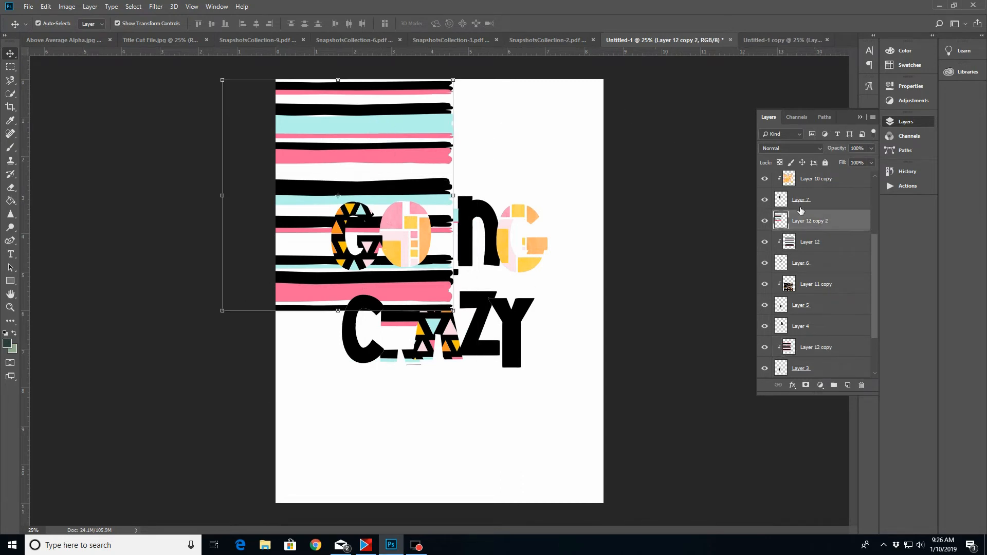
click(515, 333)
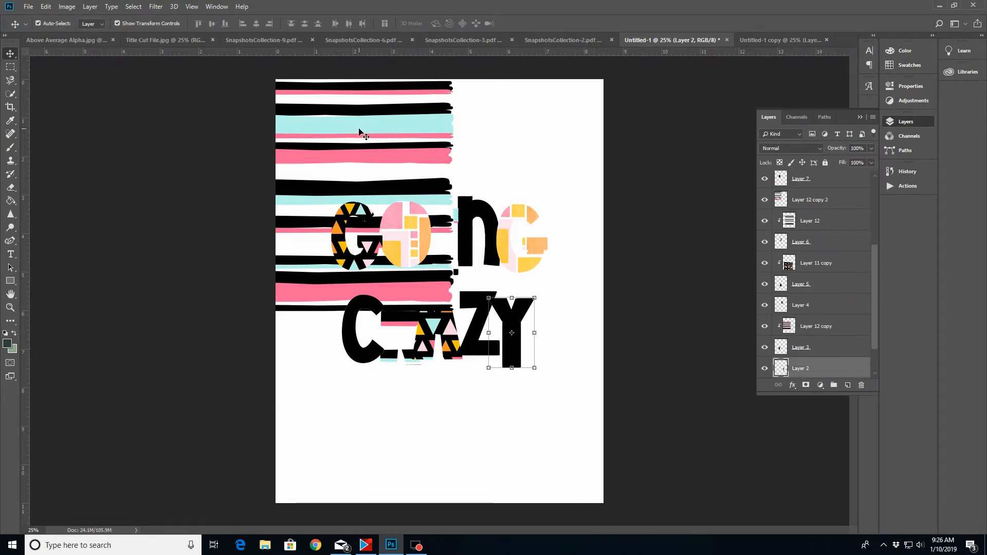
drag(360, 133, 461, 210)
drag(842, 202, 833, 347)
right_click(833, 349)
click(862, 298)
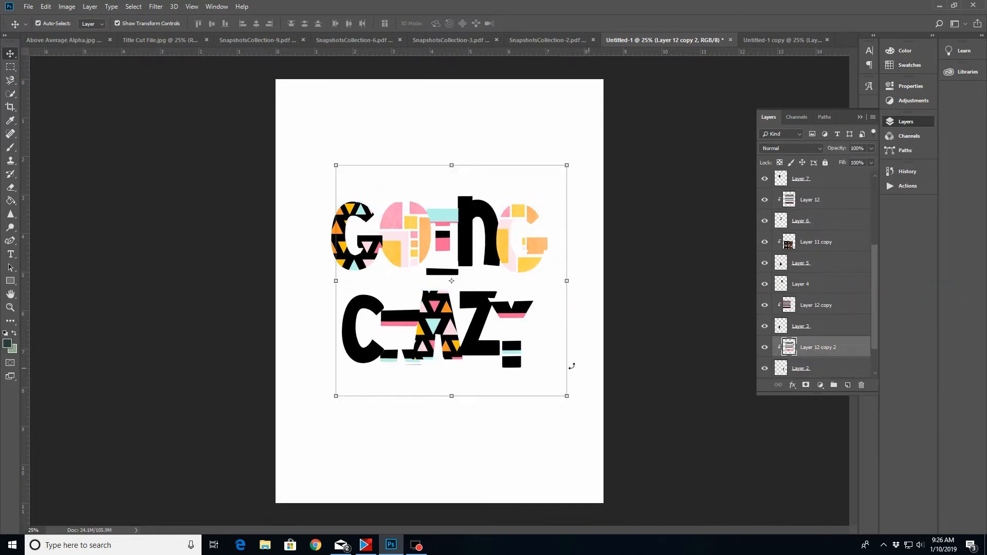
drag(517, 309, 516, 323)
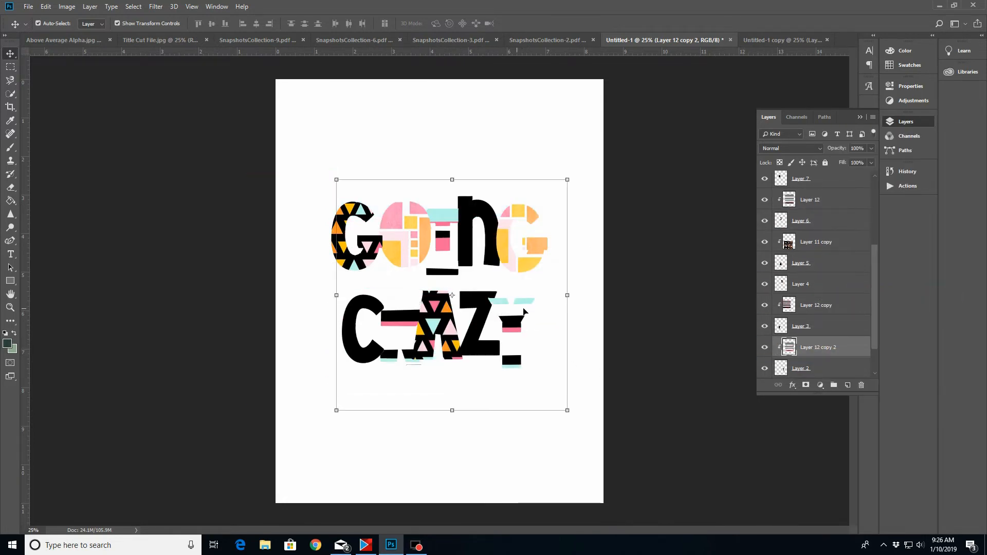
drag(399, 323, 395, 366)
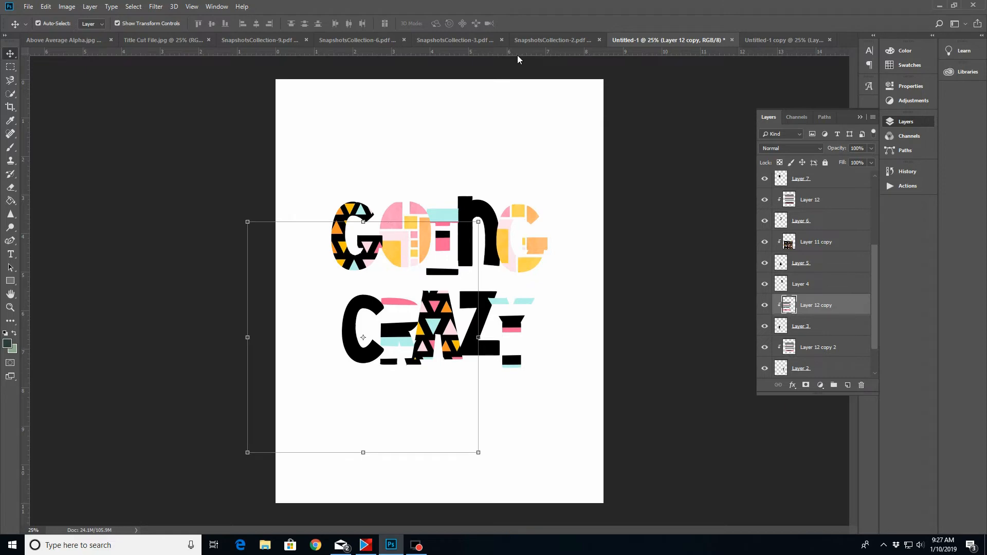
Bring the pink and orange brushstroke paper from SnapshotsCollection-2 into Untitled-1 and scale it proportionally to about half size
click(549, 40)
drag(851, 184, 552, 208)
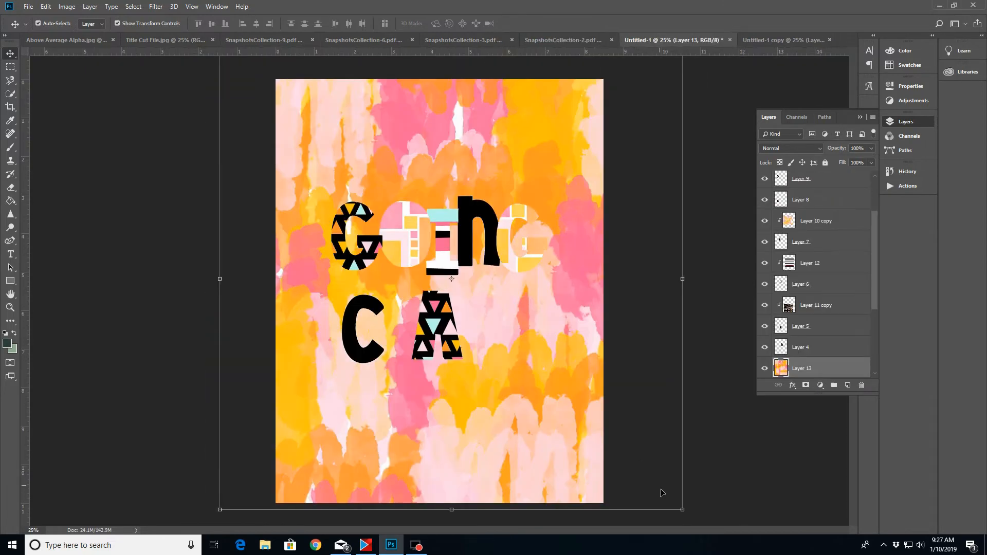
drag(682, 510, 436, 293)
click(465, 23)
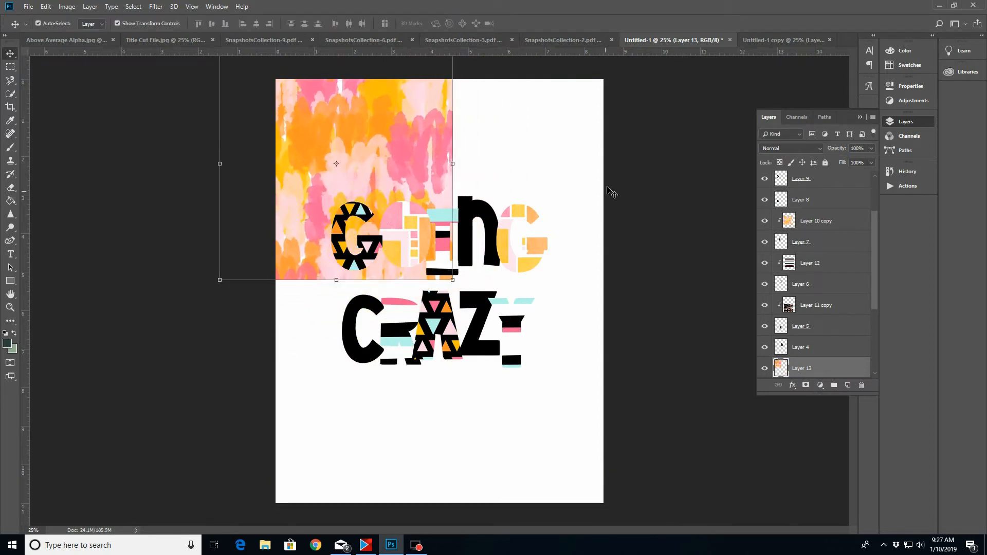
Place the brushstroke paper directly above the N of GOING, clip it to the letter, and adjust which colours show
click(473, 211)
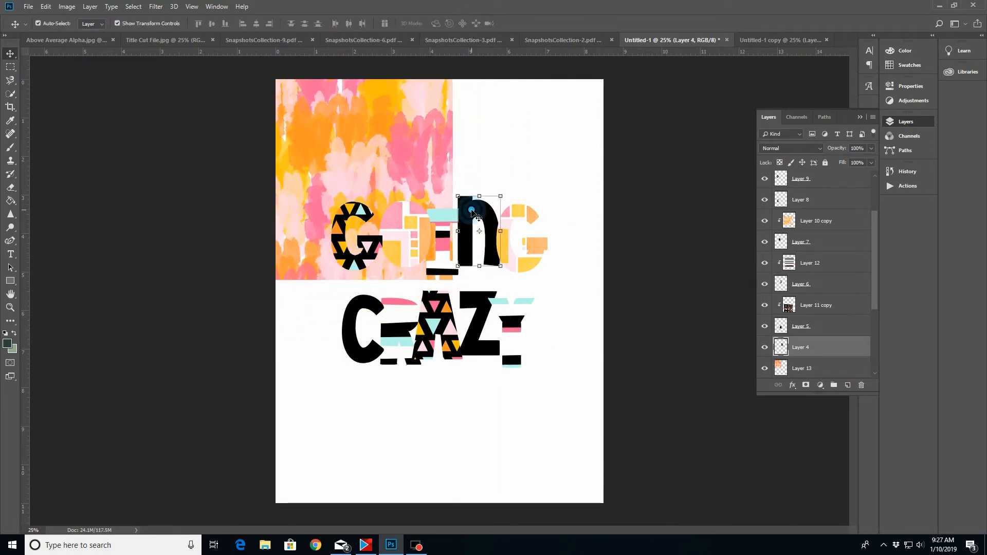
click(350, 150)
drag(397, 125, 454, 140)
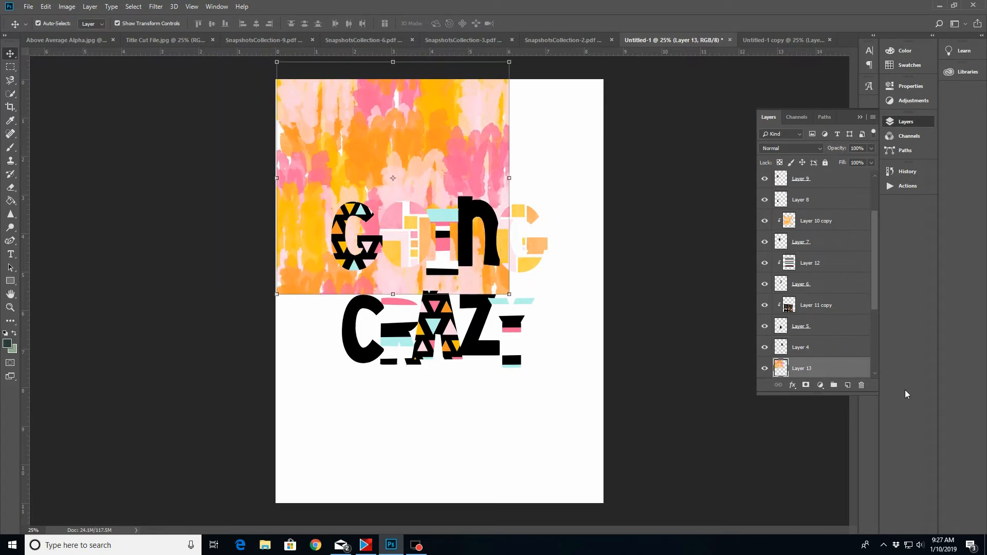
drag(844, 370, 839, 339)
scroll(875, 276, down, 3)
right_click(826, 276)
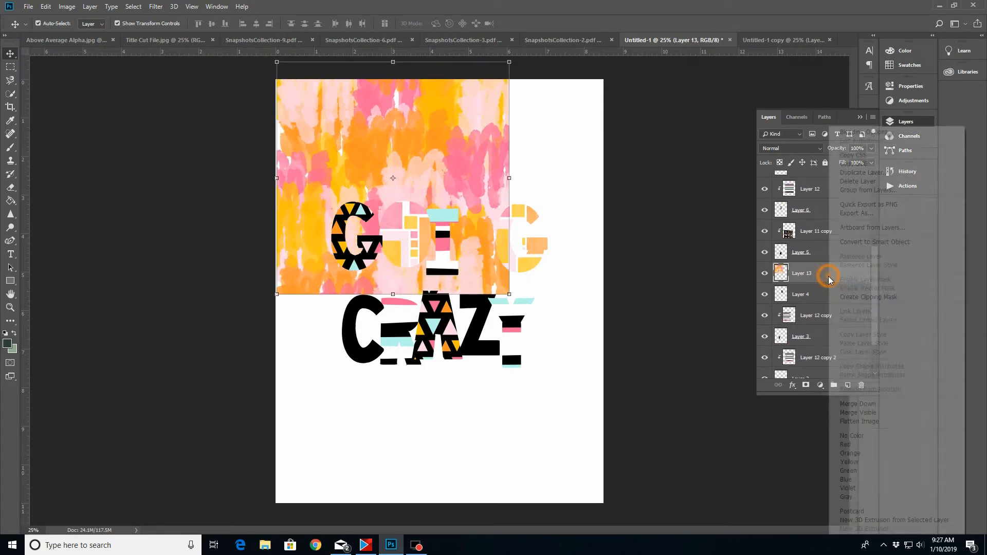
click(855, 302)
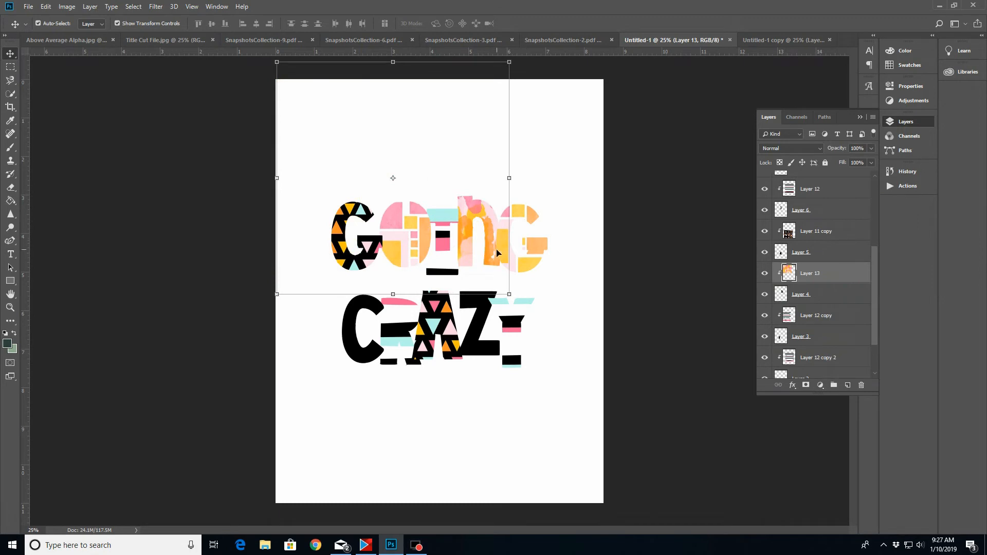
drag(480, 183, 499, 239)
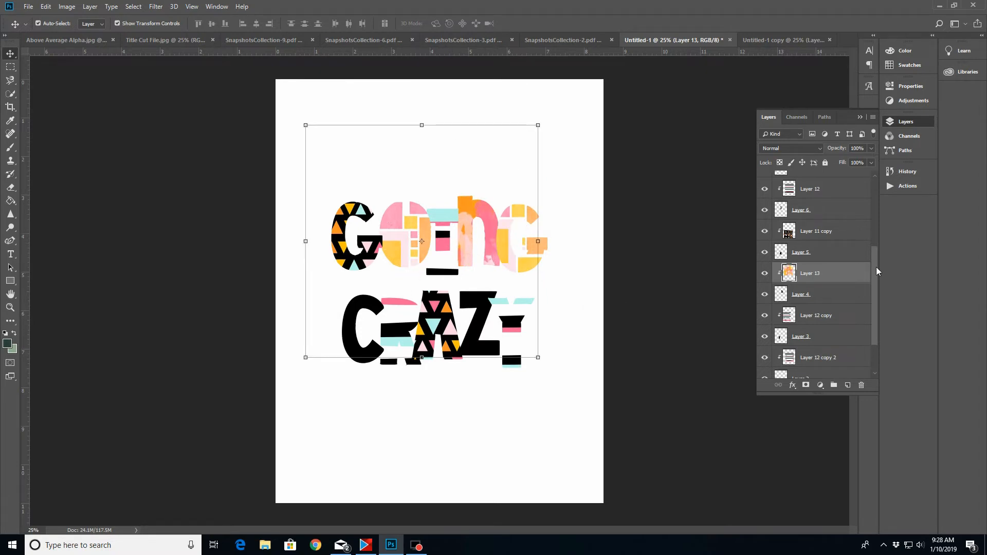
Release the brushstroke paper from the N's clipping mask and duplicate the layer twice within Untitled-1
scroll(869, 288, down, 3)
right_click(829, 223)
click(874, 299)
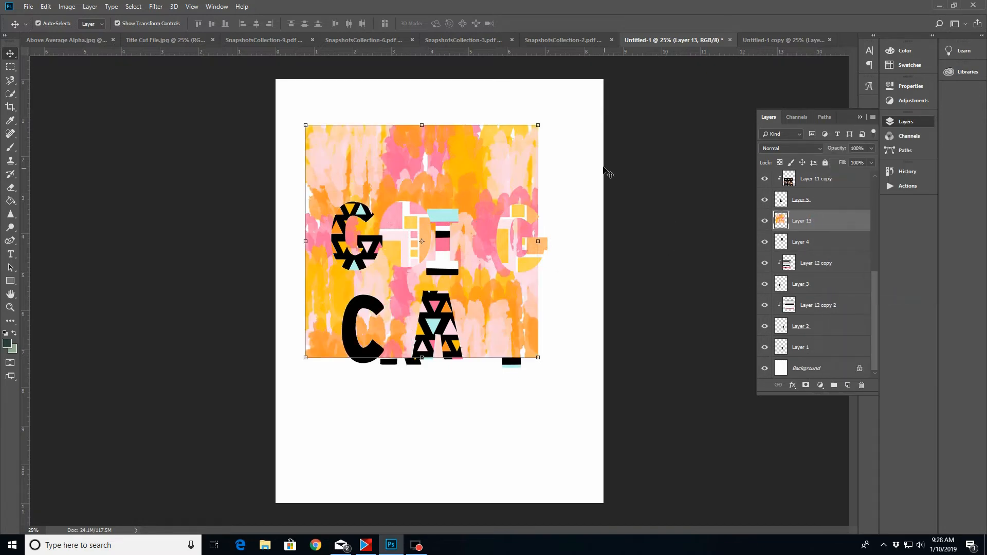
right_click(826, 227)
click(856, 173)
click(575, 151)
right_click(826, 223)
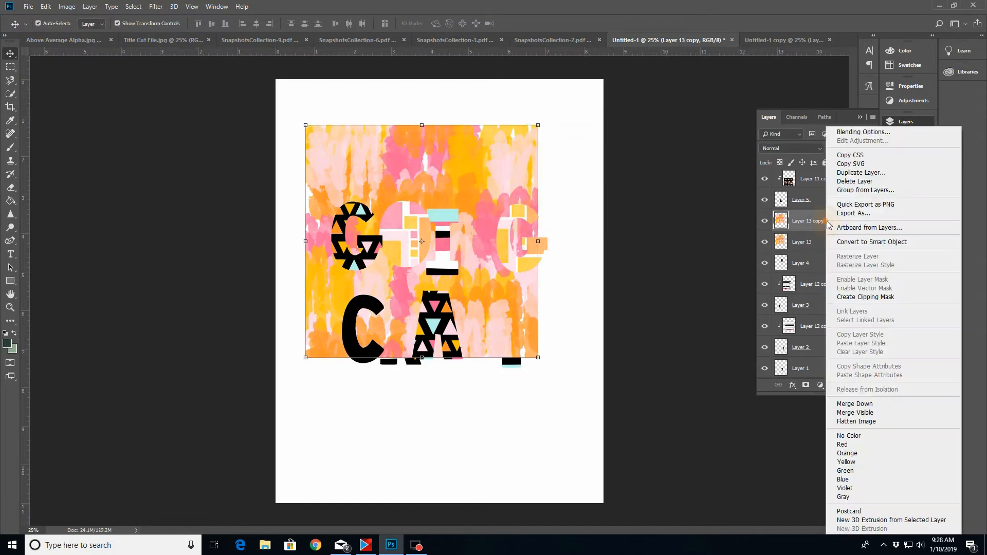
click(856, 173)
click(579, 151)
Move the two brushstroke copies down away from GOING and clip the original brushstroke paper back to the N
drag(466, 169, 436, 317)
drag(537, 186, 676, 353)
click(822, 263)
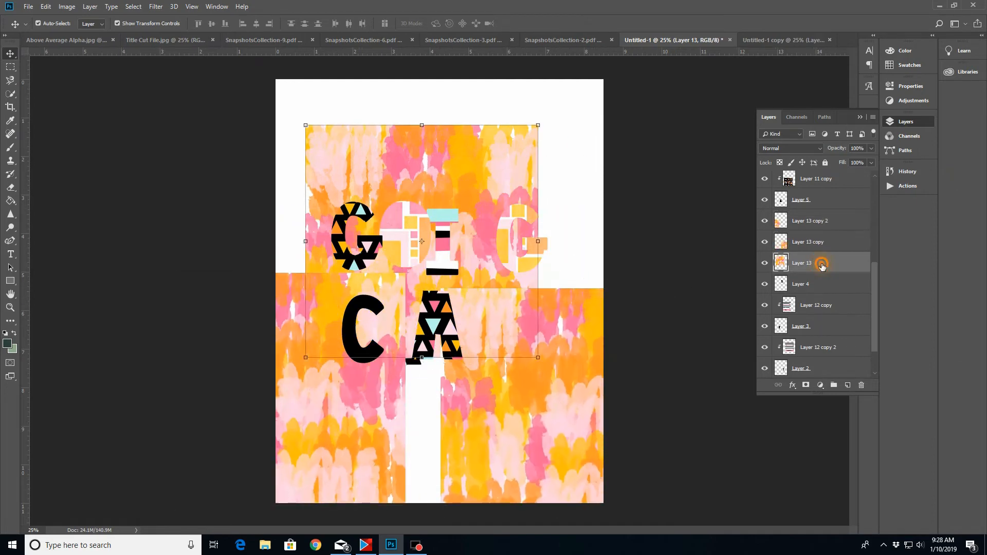
right_click(821, 263)
click(844, 294)
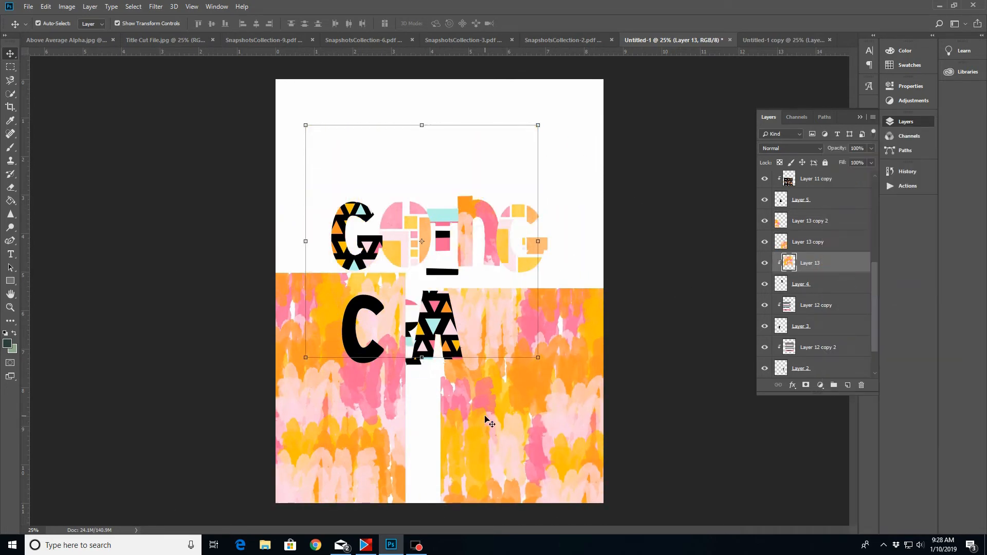
Place one brushstroke copy over and directly above the Z of CRAZY and clip it to the letter
drag(533, 398, 533, 426)
click(469, 296)
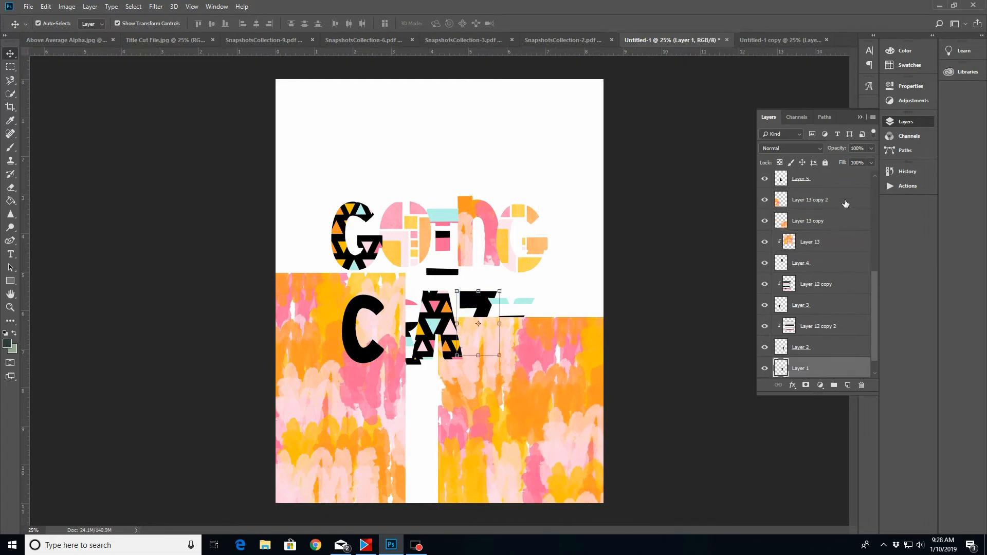
click(530, 451)
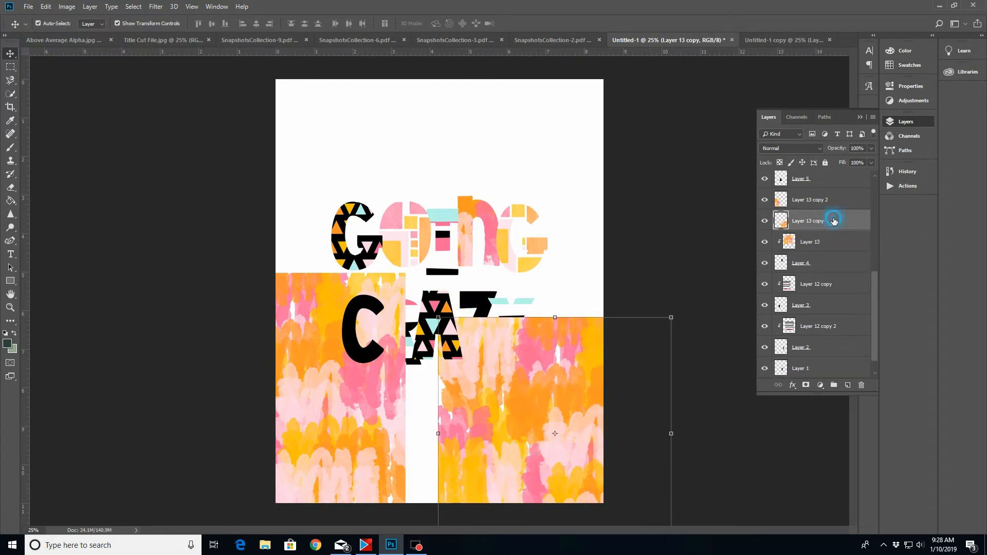
drag(834, 220, 817, 357)
drag(555, 470, 542, 433)
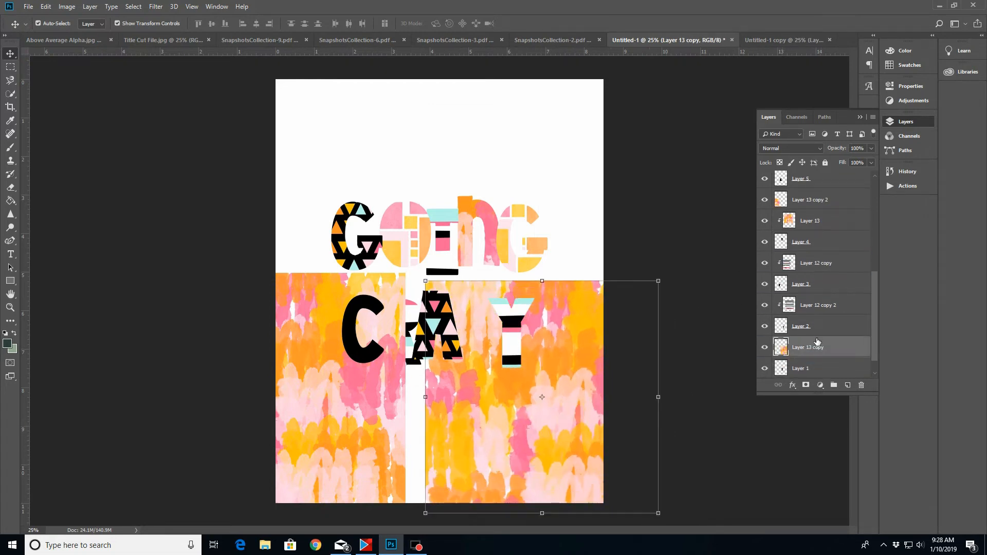
right_click(818, 347)
click(859, 299)
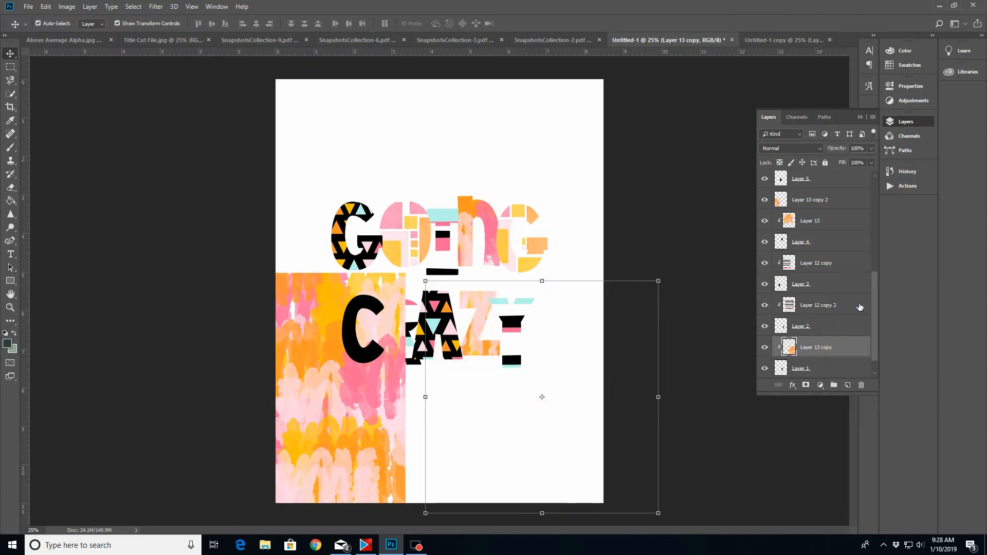
Place the last brushstroke copy directly above the C of CRAZY in the layer order and clip it to the letter
click(362, 302)
drag(836, 330, 812, 181)
right_click(837, 177)
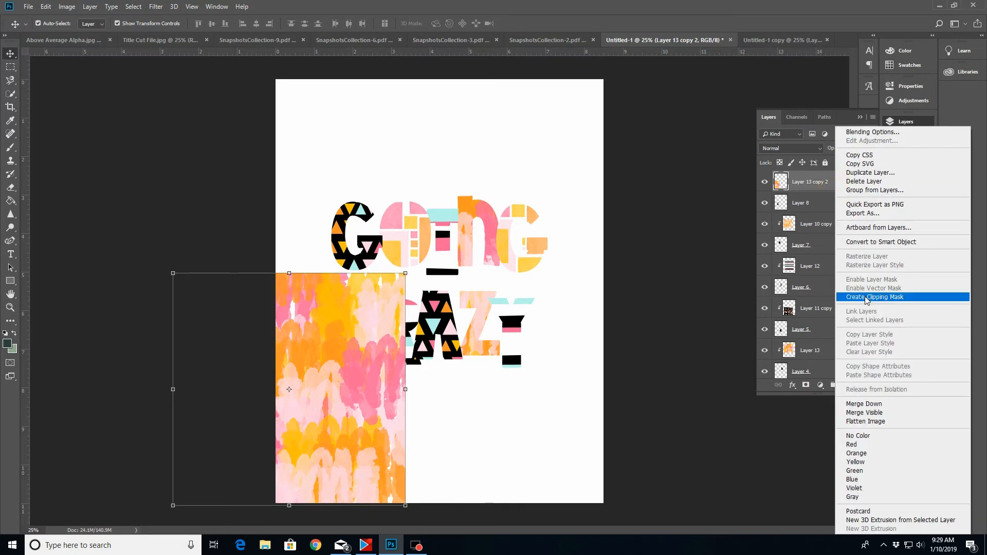
click(864, 299)
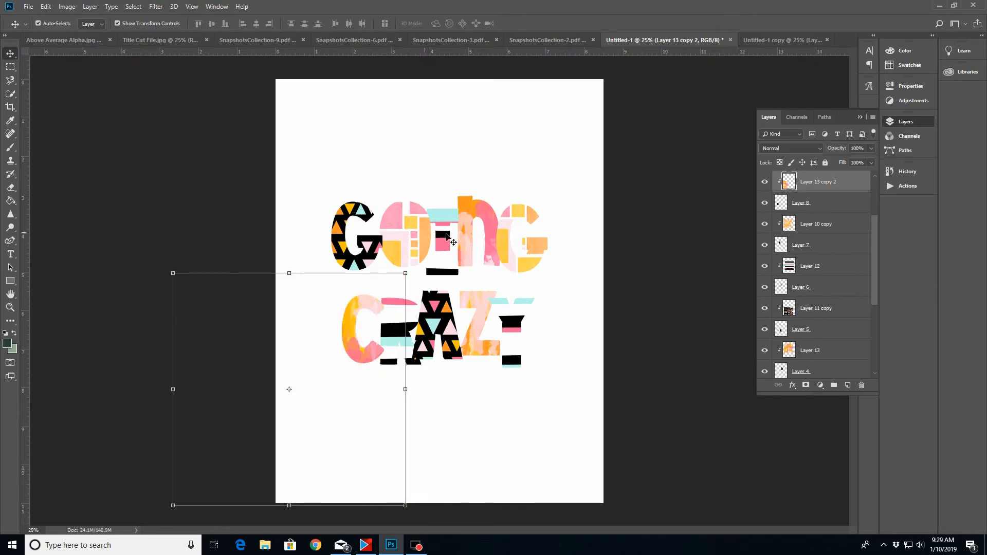
Examine how each patterned paper is paired with its letter layer and how the pairs are ordered in the stack
click(354, 213)
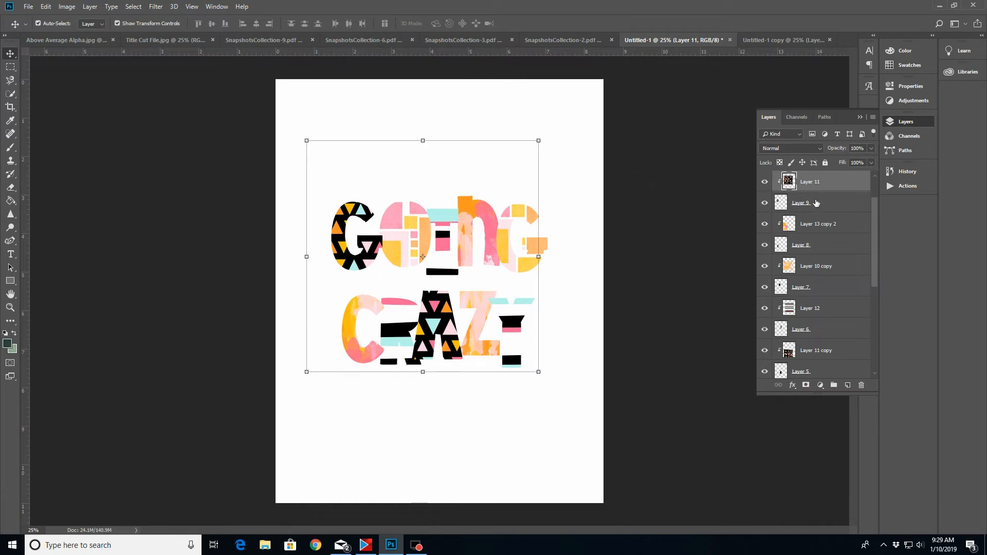
ctrl+click(818, 205)
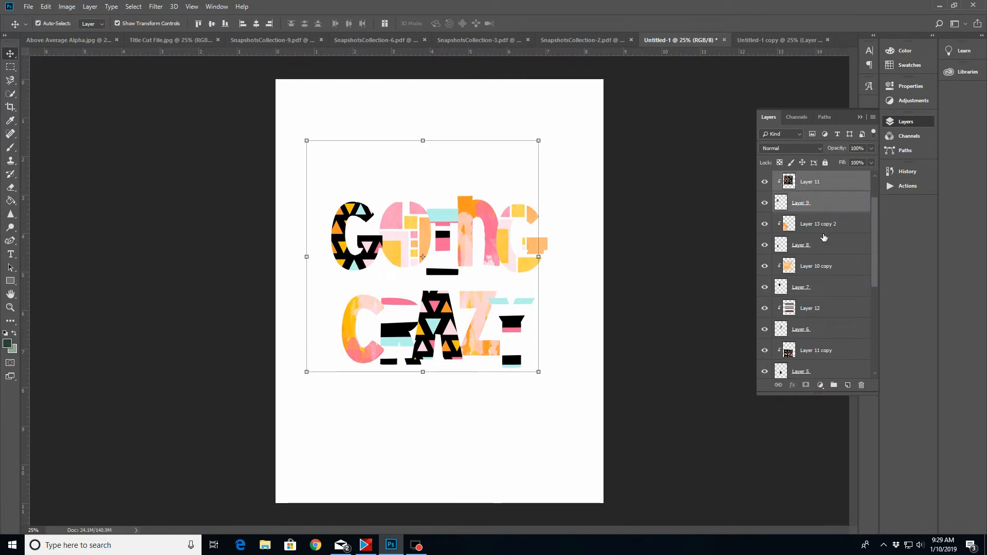
click(341, 247)
drag(876, 220, 875, 193)
click(825, 184)
click(823, 202)
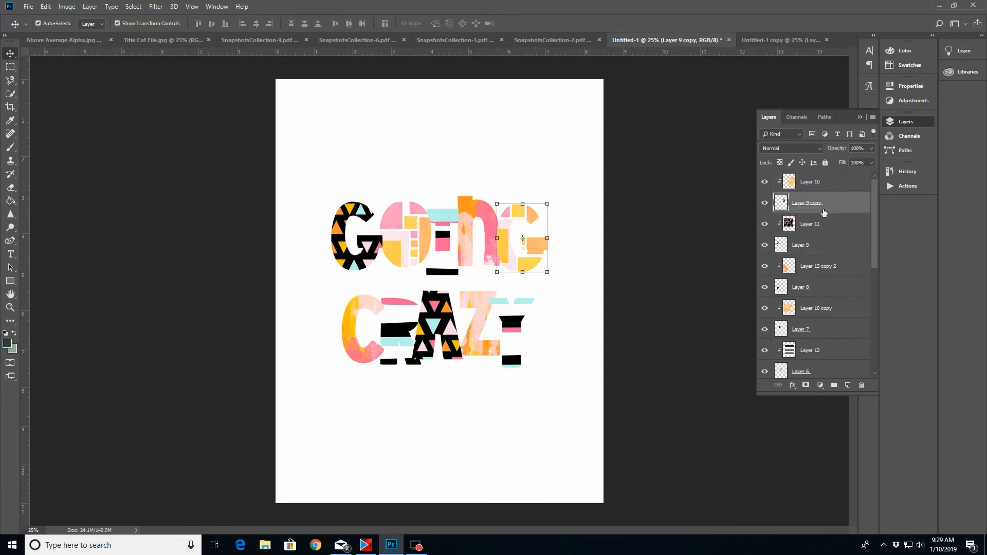
click(816, 270)
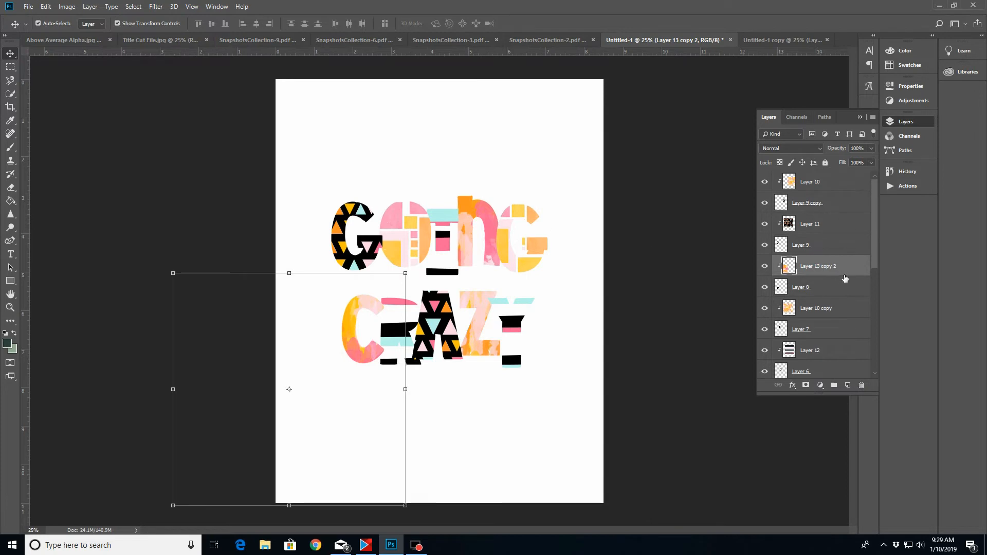
click(815, 312)
click(811, 331)
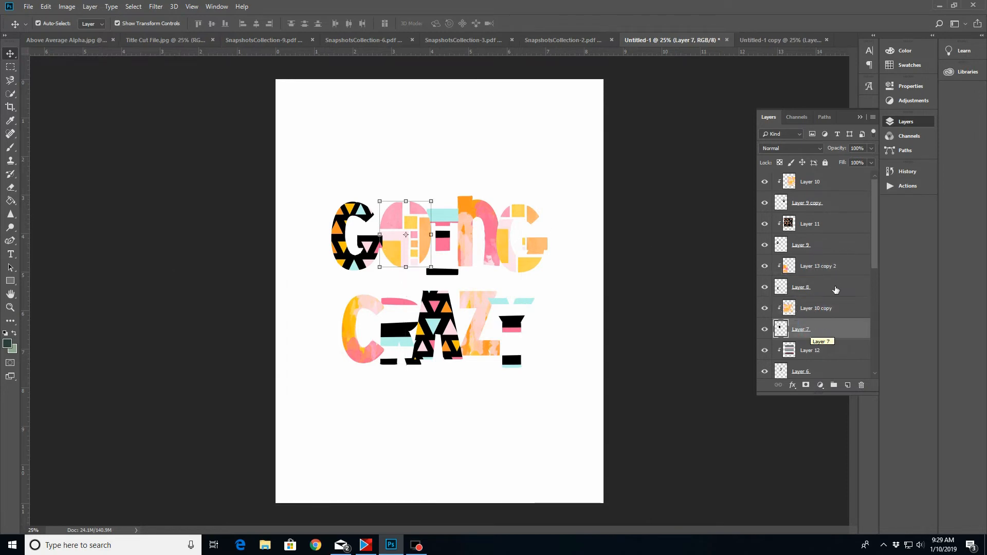
Move the C letter layer together with its clipped paper down the stack, between the Y and Z pairs, and select the Z letter layer
click(828, 269)
shift+click(817, 292)
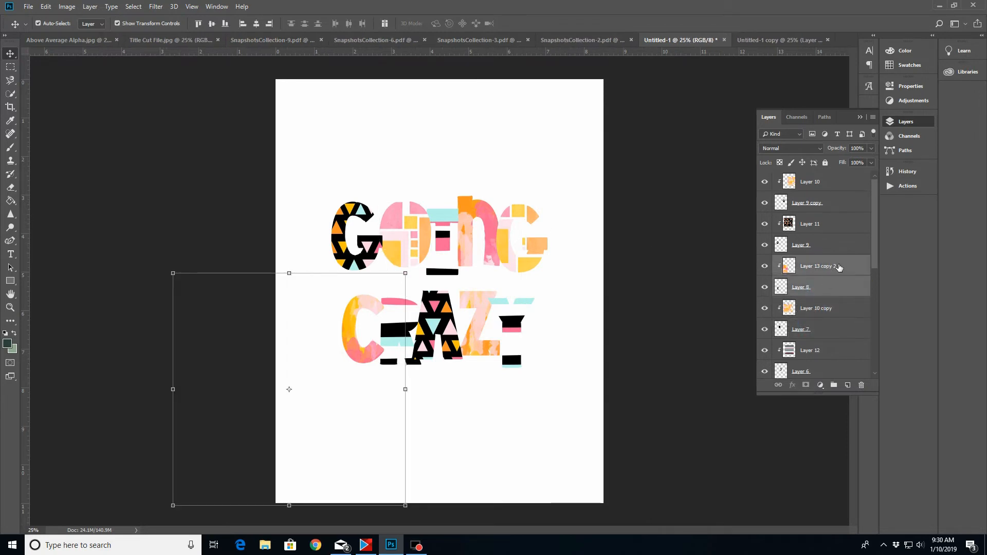
drag(873, 231, 877, 259)
drag(835, 193, 847, 353)
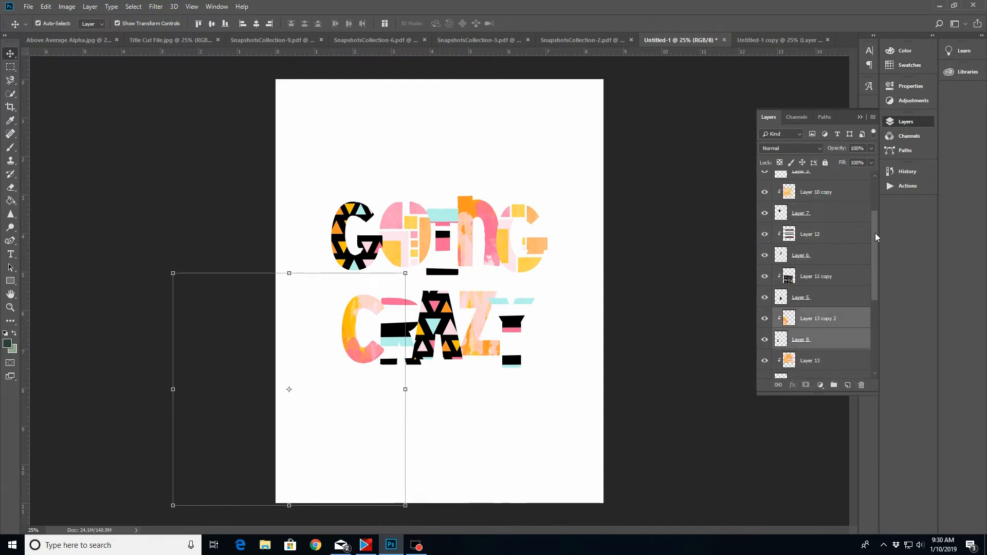
drag(876, 237, 876, 296)
drag(845, 185, 848, 340)
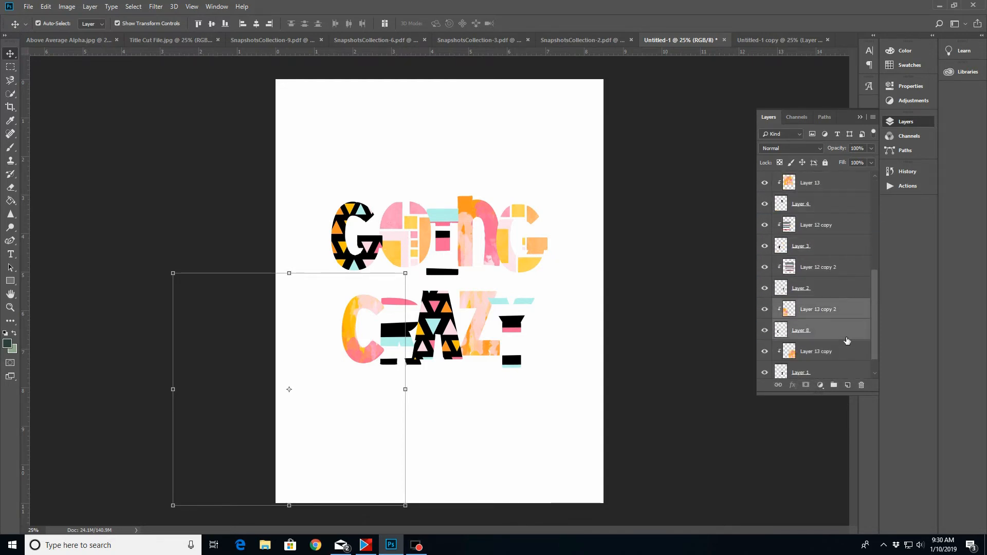
scroll(868, 323, down, 1)
click(799, 348)
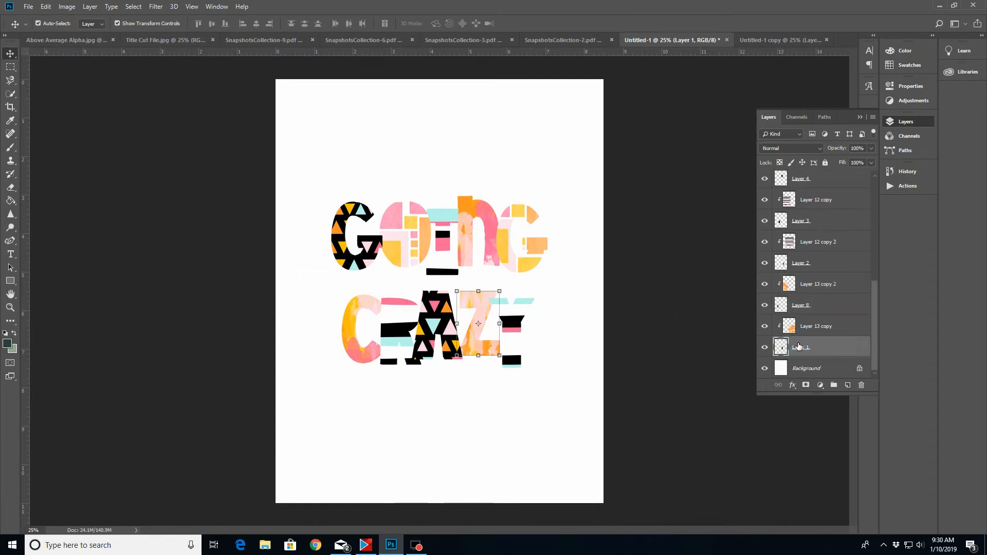
Move the A letter layer together with its clipped triangle paper down the stack, directly below the n letter layer of GOING
click(810, 305)
click(820, 264)
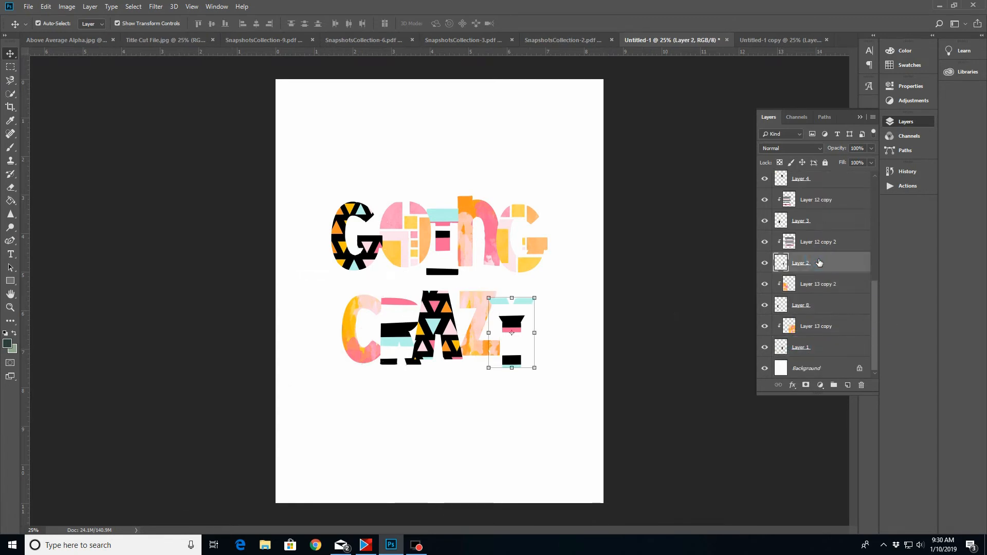
click(817, 222)
click(819, 183)
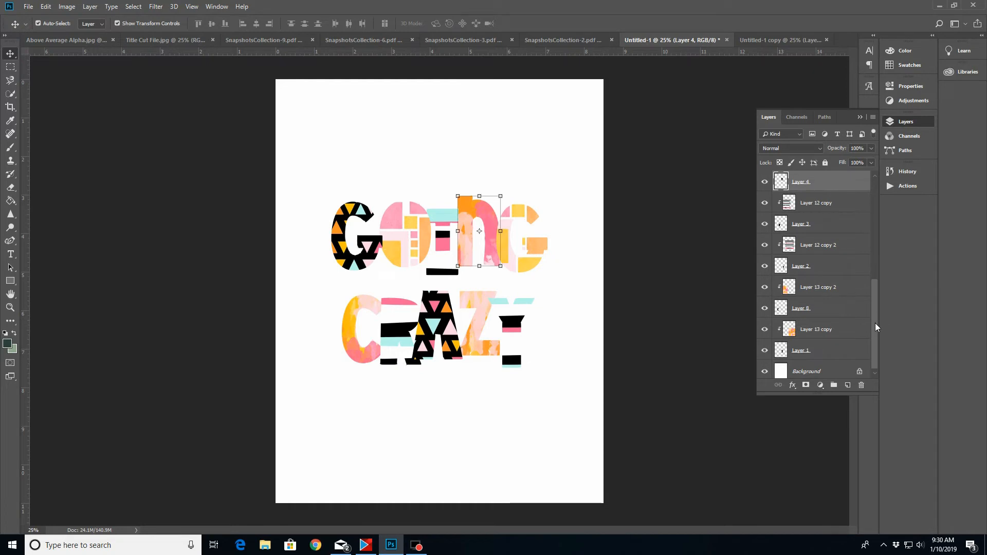
drag(875, 324, 878, 267)
ctrl+click(824, 269)
click(823, 298)
ctrl+click(822, 281)
drag(824, 241, 818, 312)
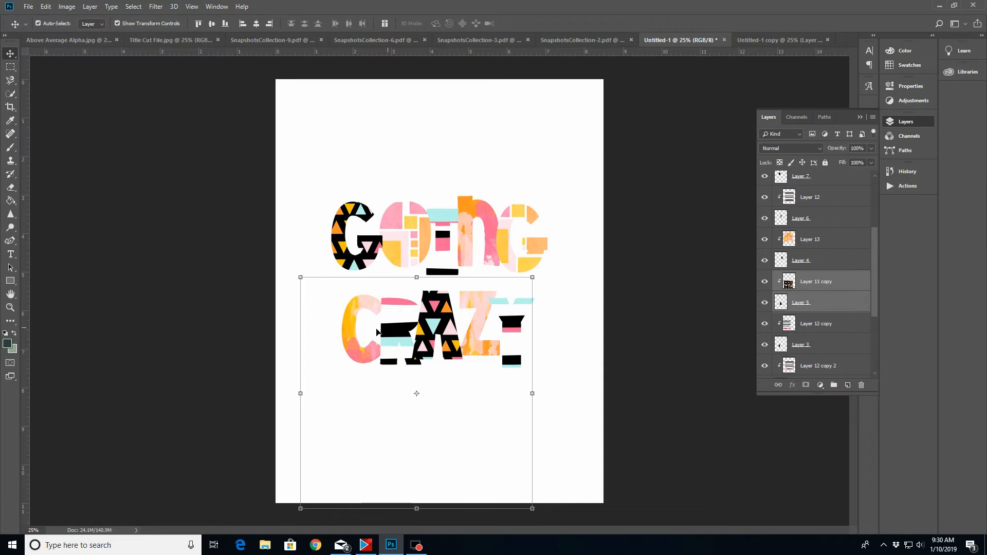
Try to convert all the CRAZY letter and paper layers together into a single smart object
drag(875, 247, 790, 342)
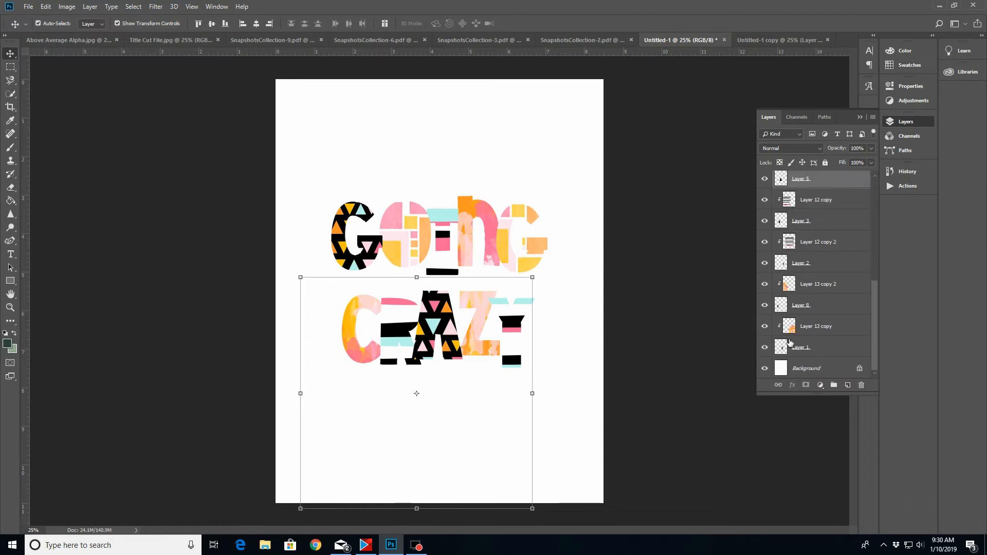
shift+click(821, 348)
right_click(818, 344)
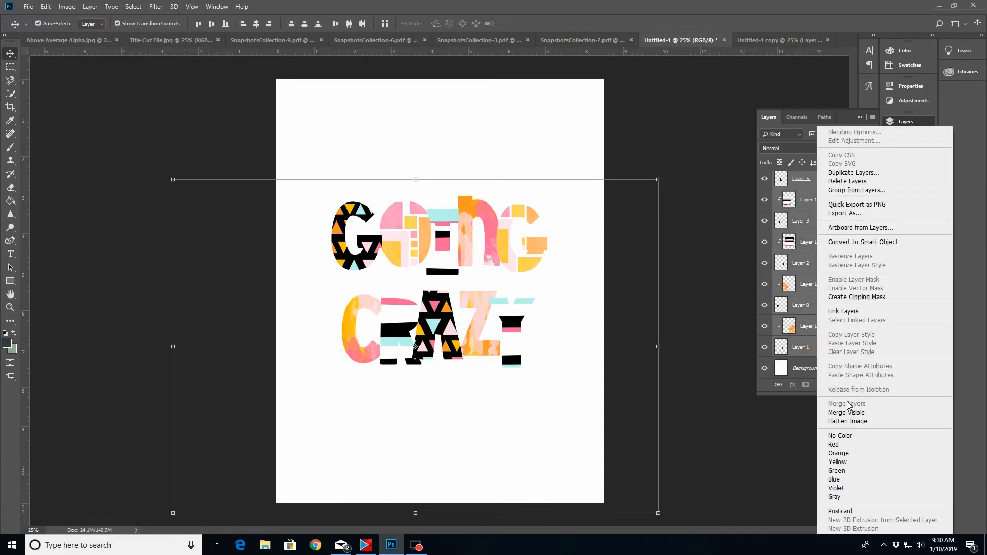
click(857, 243)
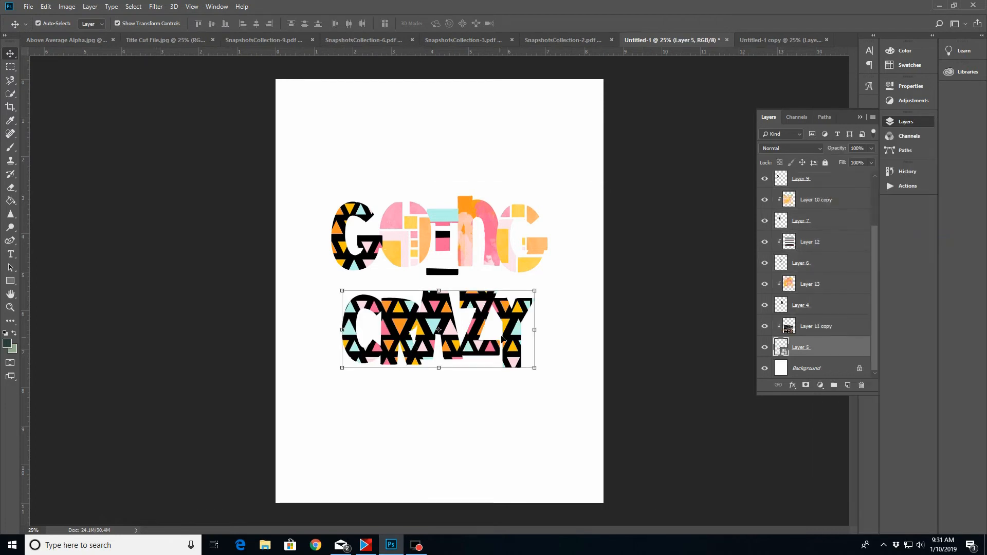
click(45, 7)
click(54, 16)
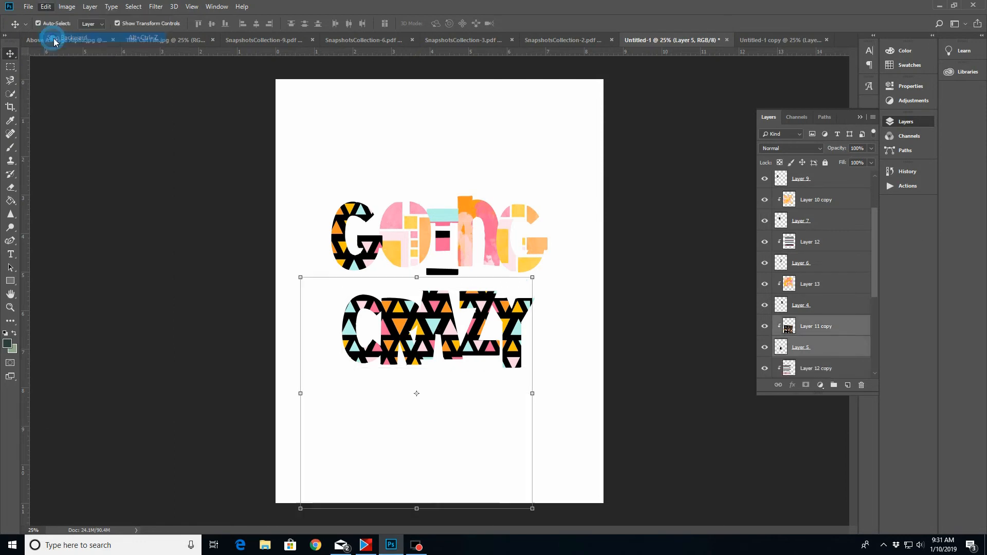
Merge the A letter layer of CRAZY with its clipped triangle paper into one layer
scroll(873, 254, down, 1)
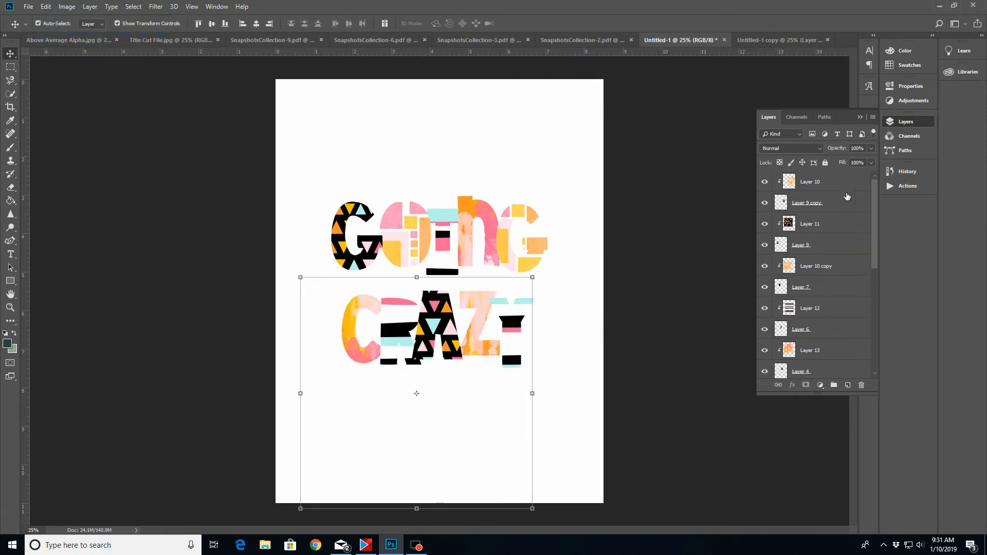
scroll(833, 192, down, 2)
drag(882, 289, 882, 312)
click(837, 207)
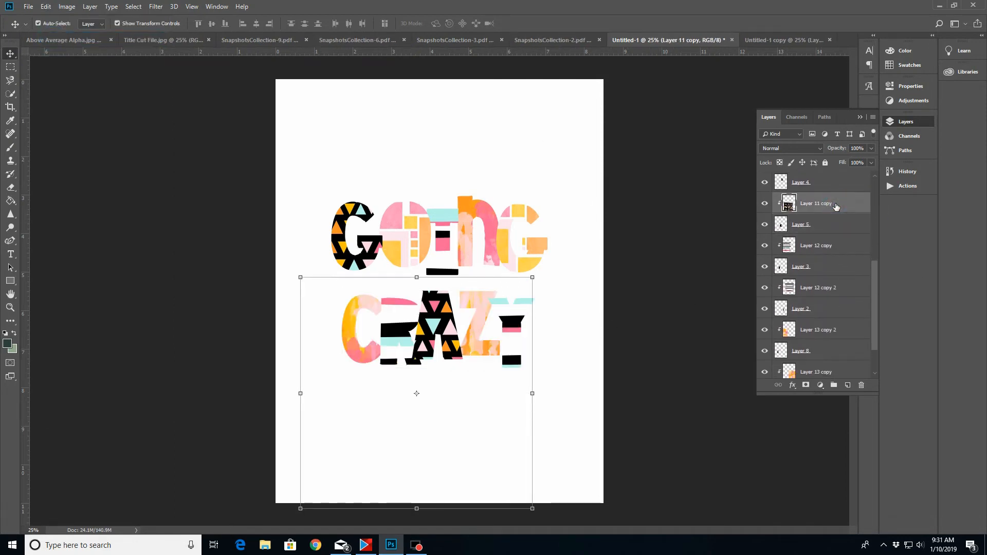
shift+click(833, 227)
right_click(832, 228)
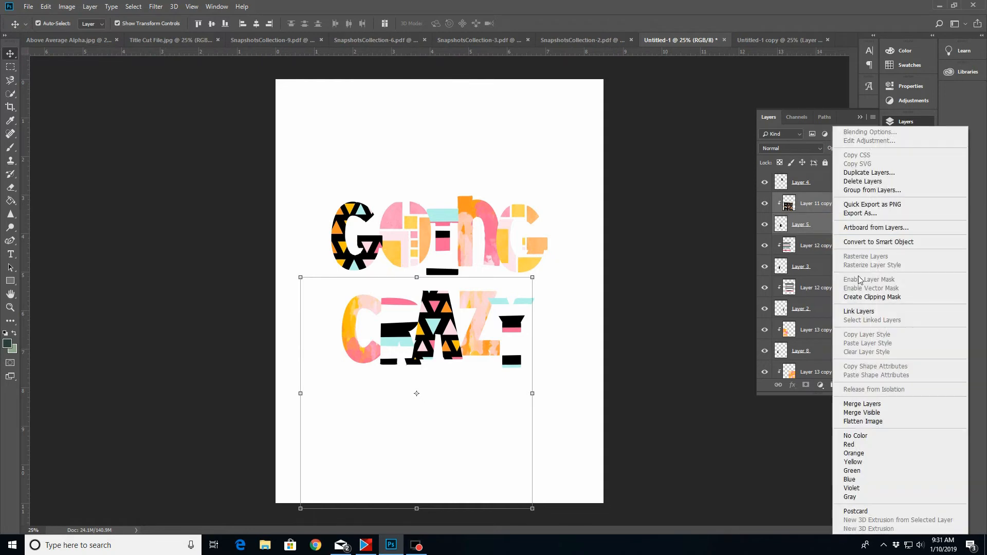
click(862, 404)
Merge the R and the Y of CRAZY with their clipped striped papers, making one layer per letter
click(815, 230)
right_click(817, 247)
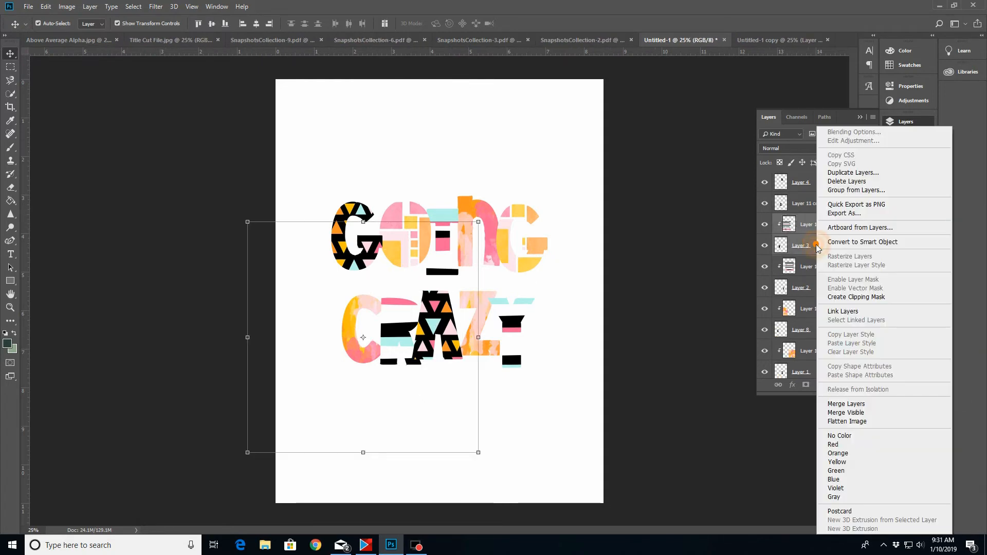
click(849, 405)
click(827, 244)
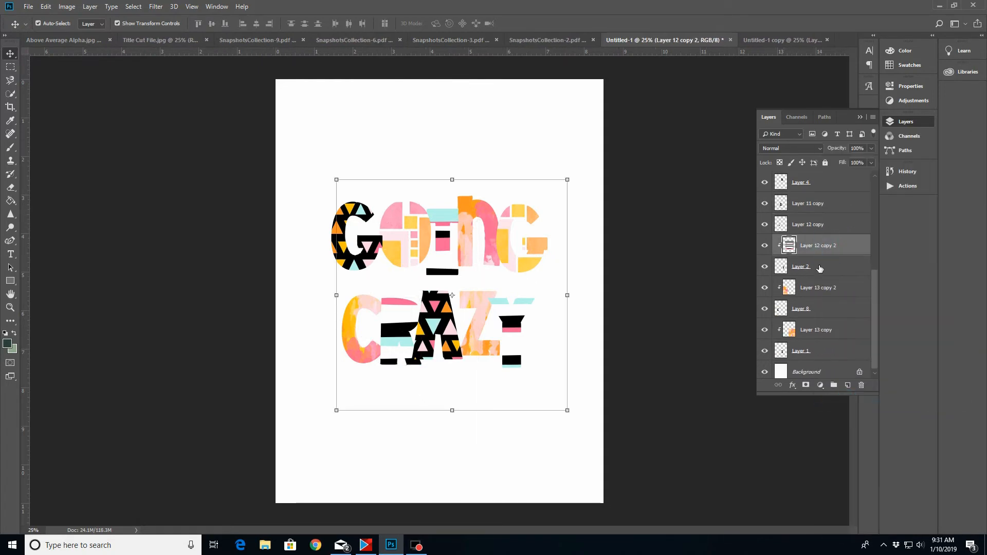
shift+click(820, 267)
right_click(820, 266)
click(852, 406)
Merge the C and the Z of CRAZY with their clipped brushstroke papers, making one layer per letter
click(833, 290)
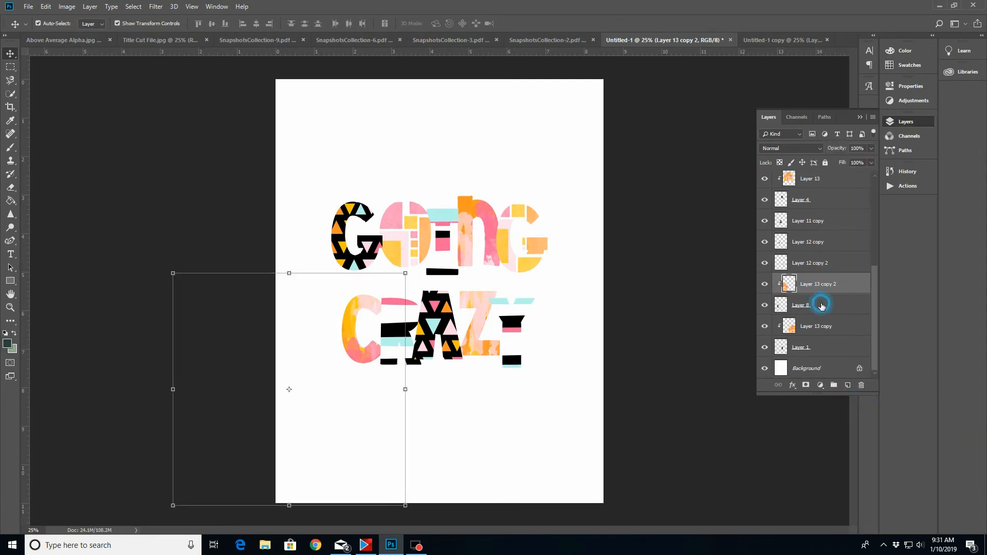
shift+click(822, 305)
right_click(821, 306)
click(864, 405)
click(818, 325)
shift+click(820, 346)
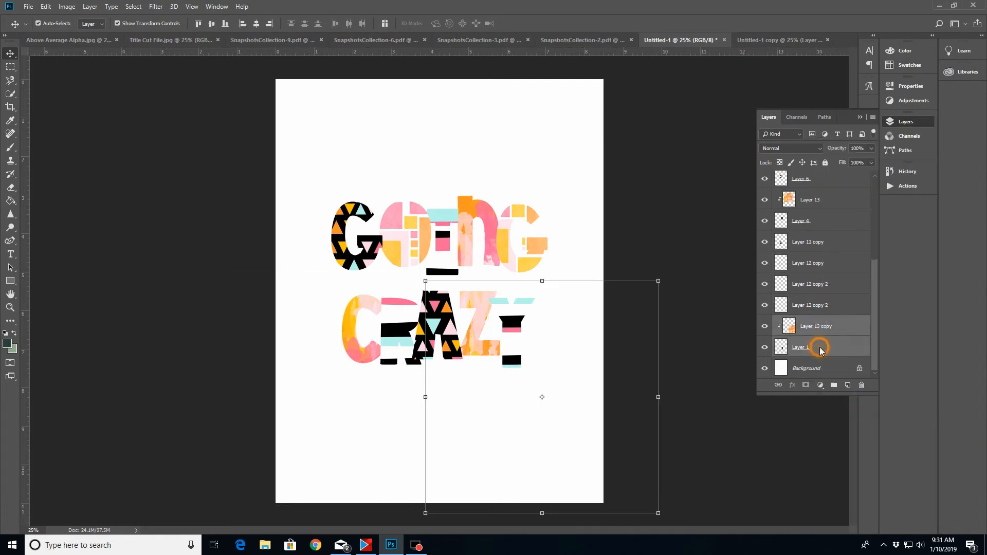
right_click(820, 346)
click(856, 404)
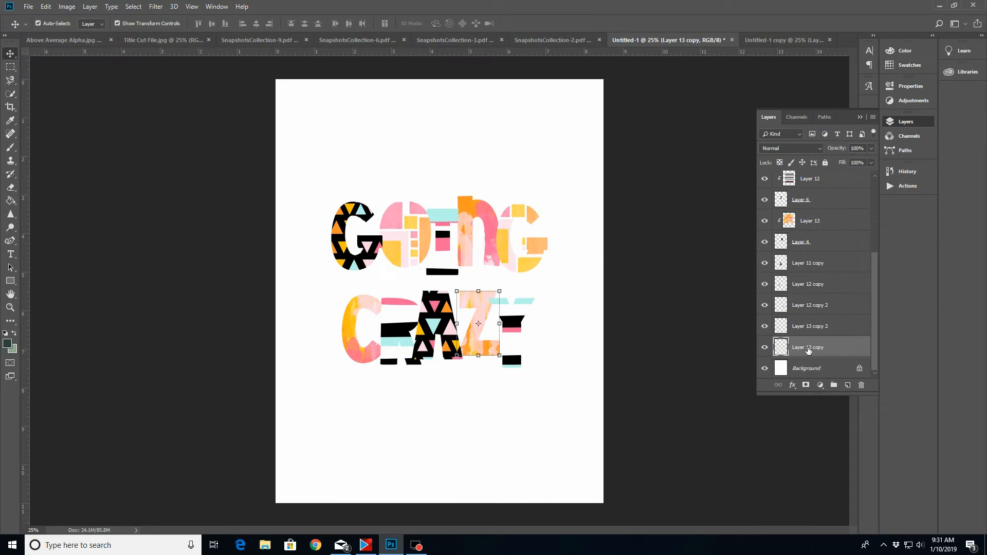
Merge the five finished CRAZY letter layers into a single layer
shift+click(805, 265)
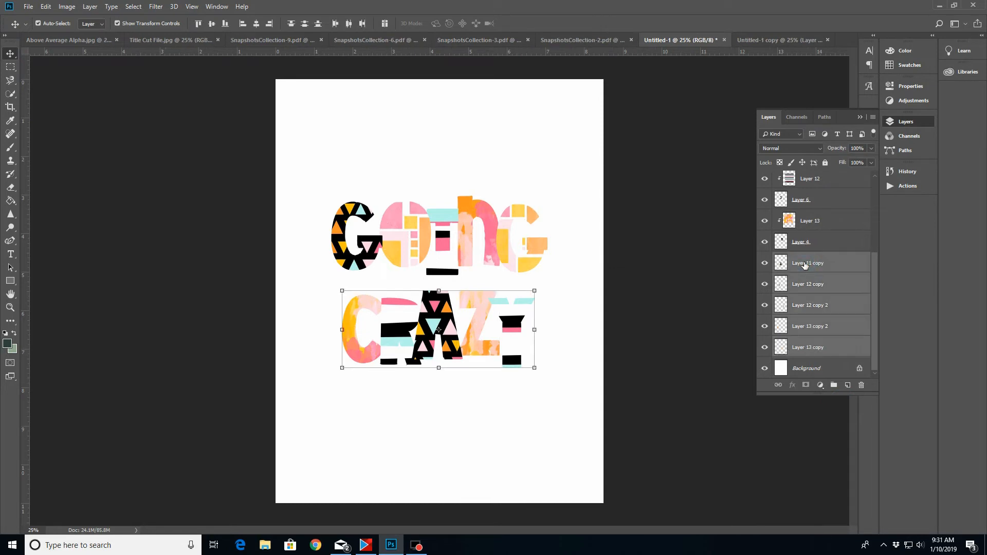
right_click(806, 265)
click(835, 405)
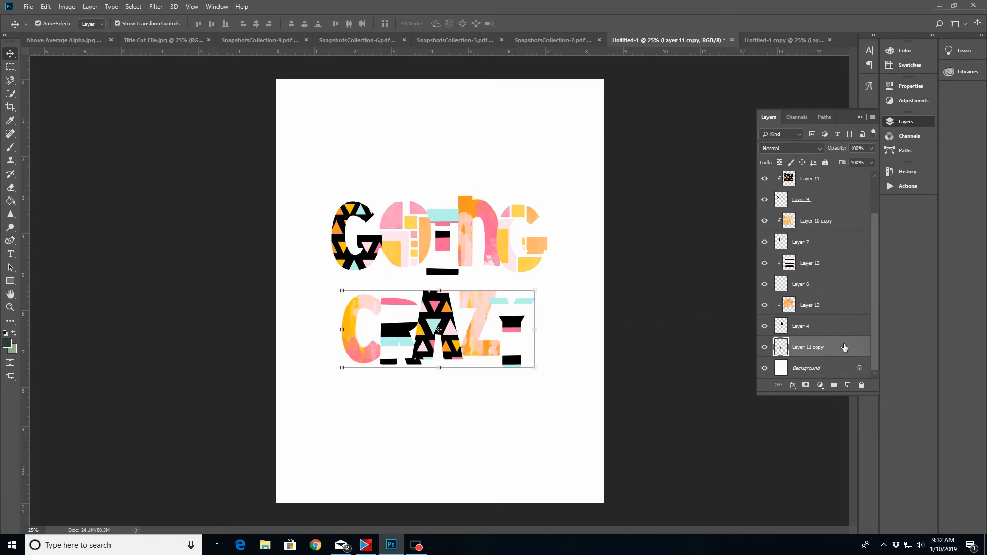
Add a white 40 px outside stroke to the merged CRAZY layer and hide the Background layer
click(793, 386)
click(820, 415)
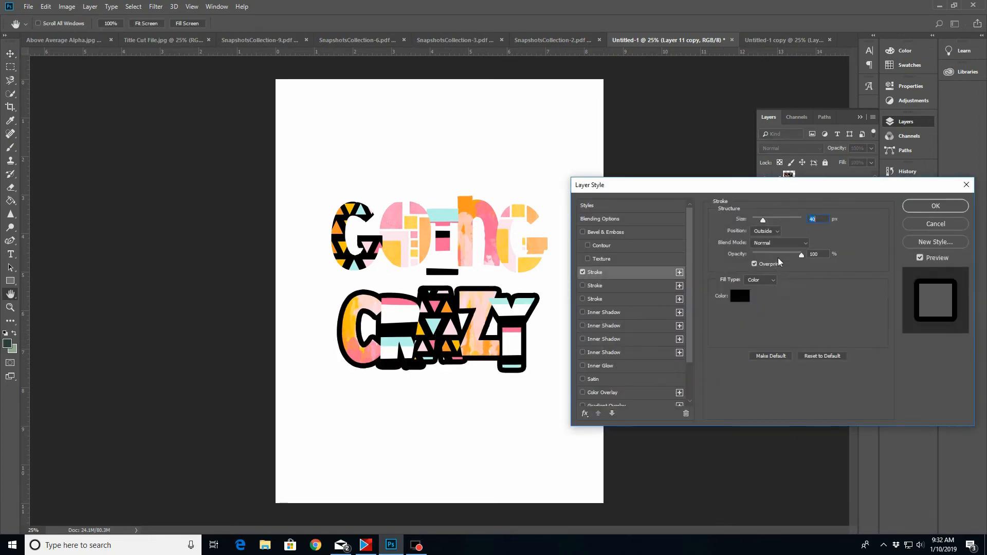
click(779, 258)
click(585, 221)
click(820, 215)
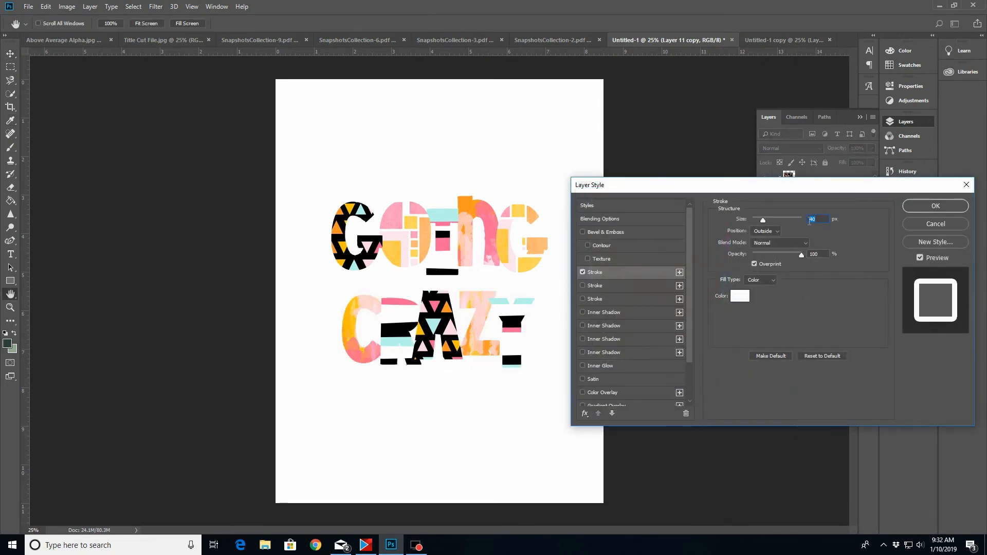
click(927, 205)
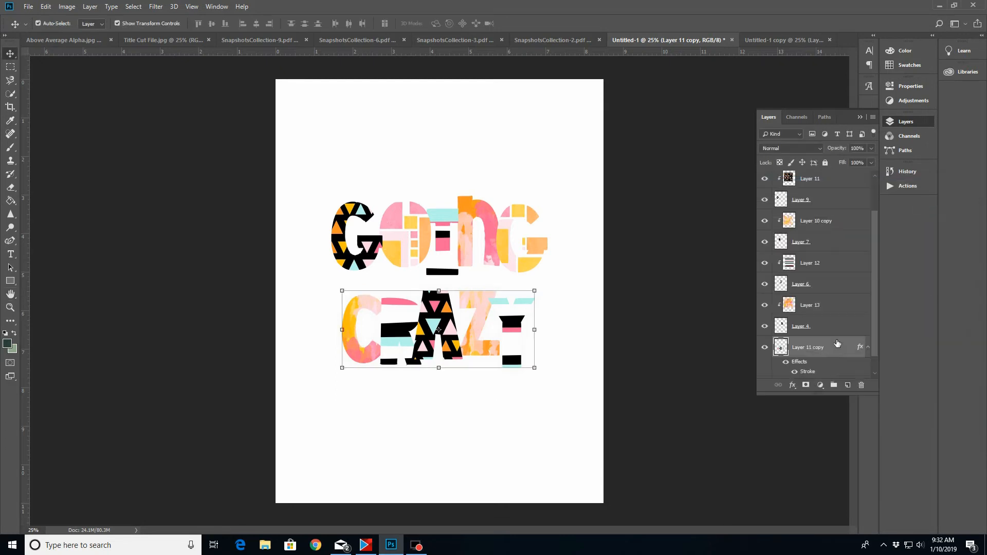
scroll(876, 303, down, 1)
click(764, 369)
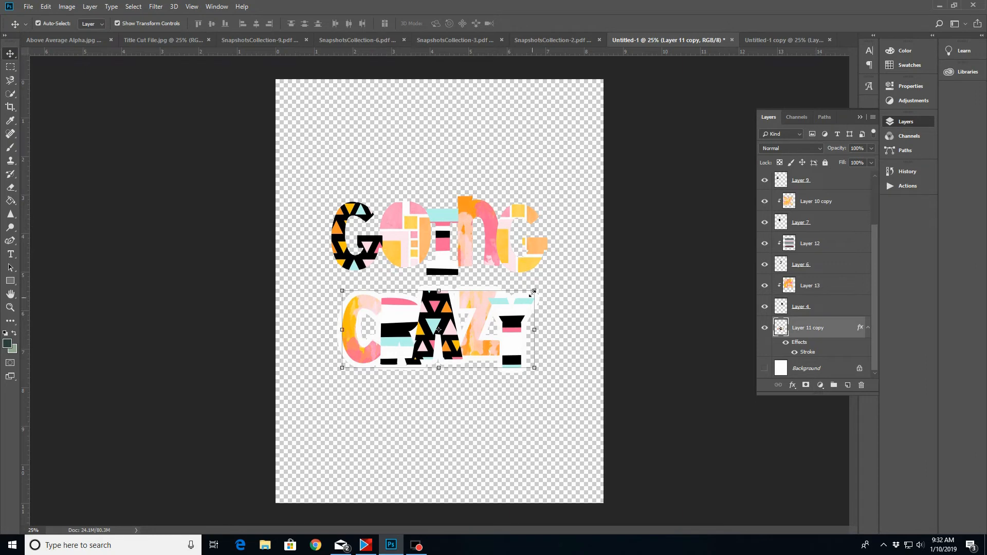
Merge the last and the first G of GOING with their clipped patterned papers, making one layer per letter
scroll(874, 276, up, 3)
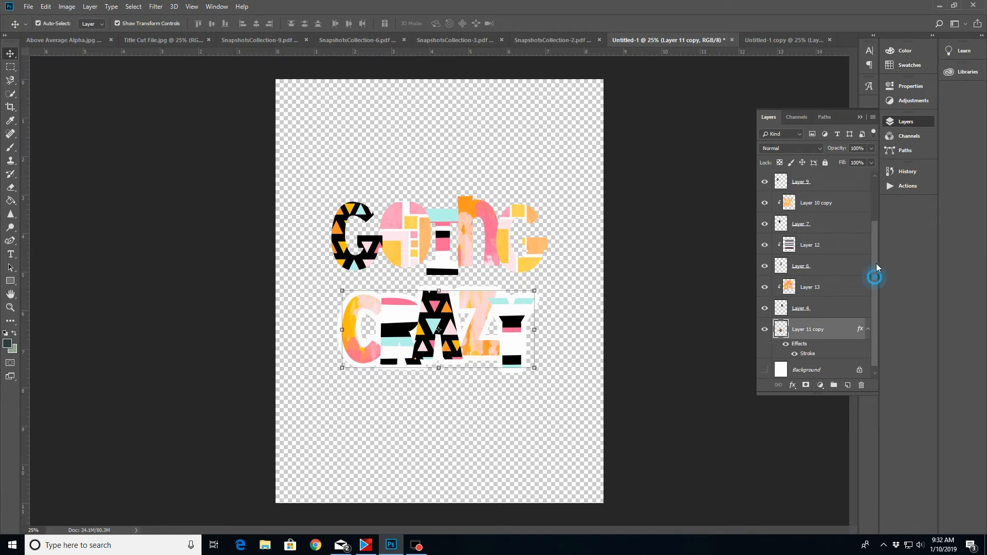
click(818, 182)
shift+click(817, 201)
right_click(816, 202)
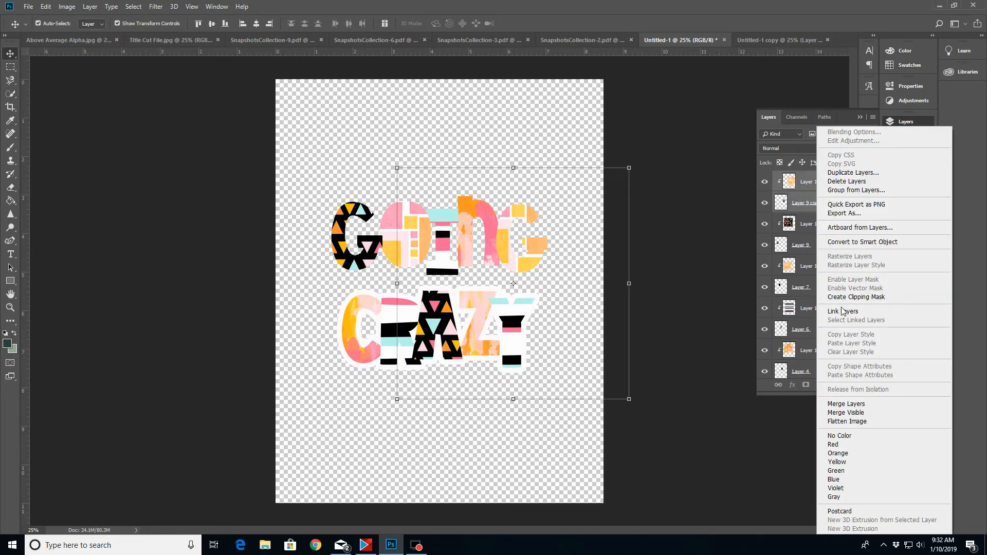
click(834, 404)
click(821, 206)
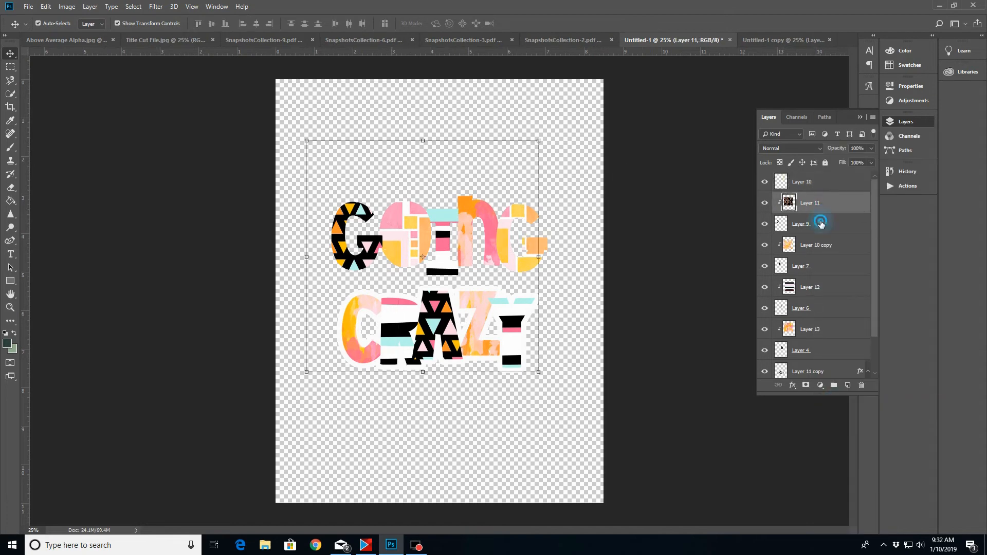
shift+click(821, 221)
right_click(821, 222)
click(849, 405)
Merge the O, I and n letters of GOING with their clipped papers, making one layer per letter
click(818, 245)
shift+click(816, 224)
right_click(815, 223)
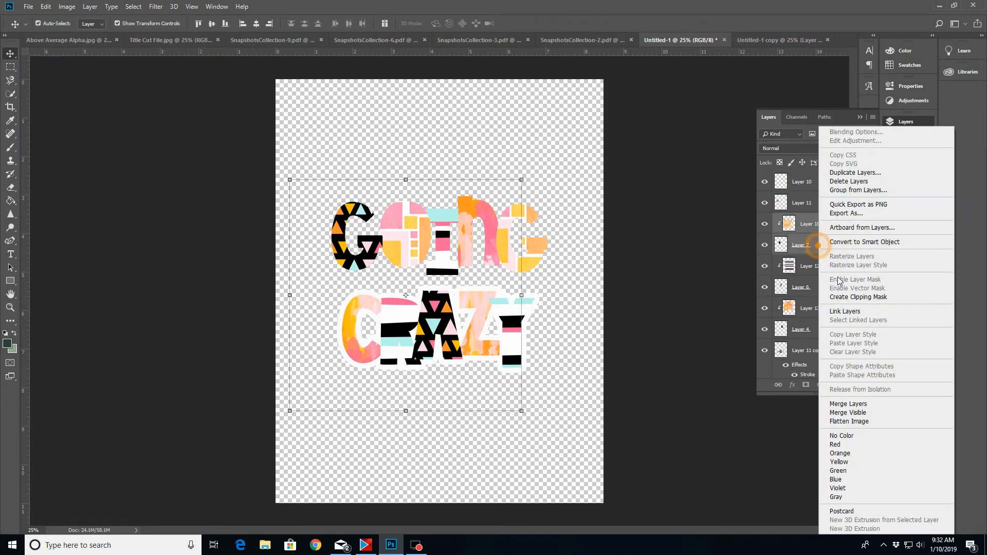
click(857, 405)
click(815, 245)
shift+click(818, 266)
right_click(818, 266)
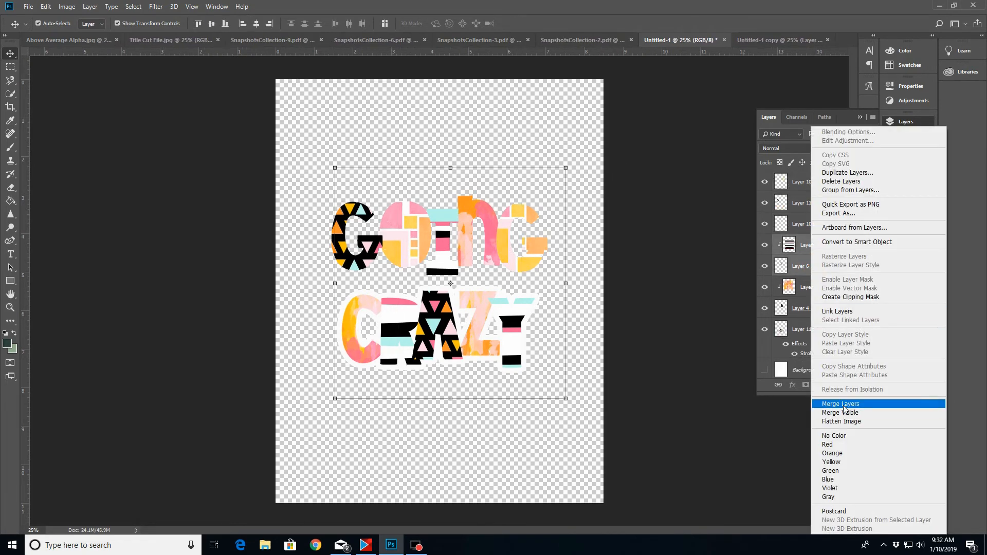
click(864, 406)
click(821, 268)
shift+click(817, 286)
right_click(818, 287)
click(857, 404)
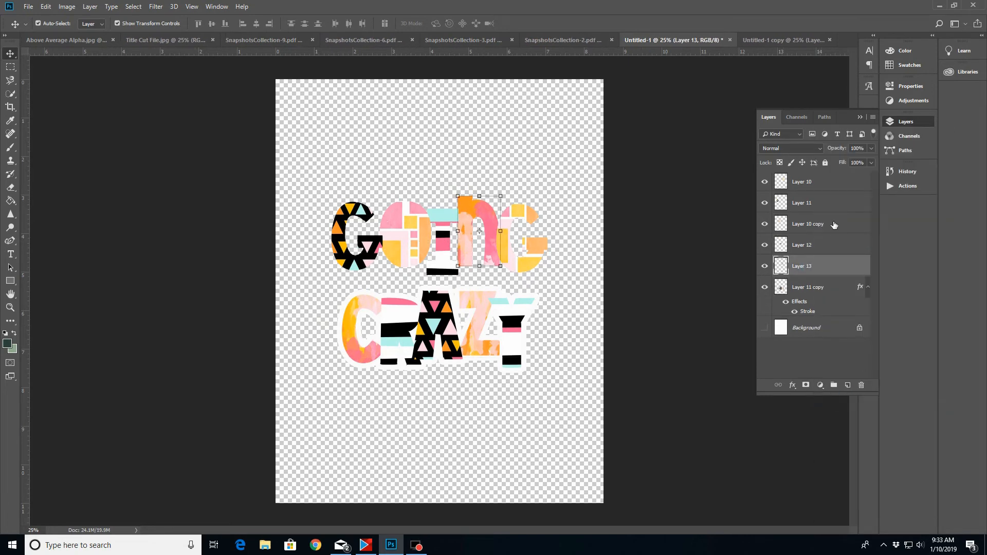
Merge the five GOING letter layers into a single layer and add a white stroke around it
shift+click(822, 187)
right_click(823, 186)
click(848, 406)
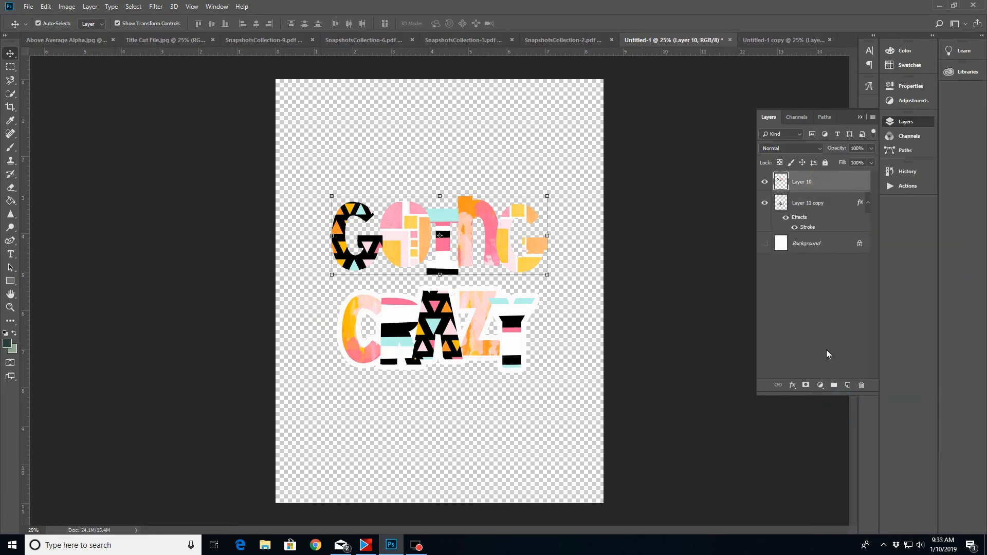
click(792, 385)
click(800, 419)
click(925, 206)
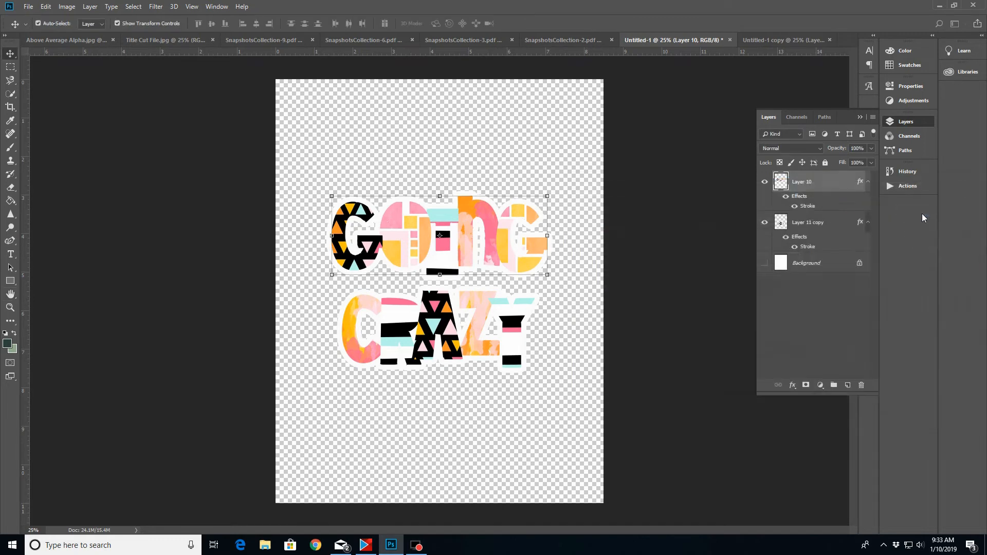
Save the title as a JPEG named "Snapshots Print" in the 01 January 2019 LO folder
click(32, 7)
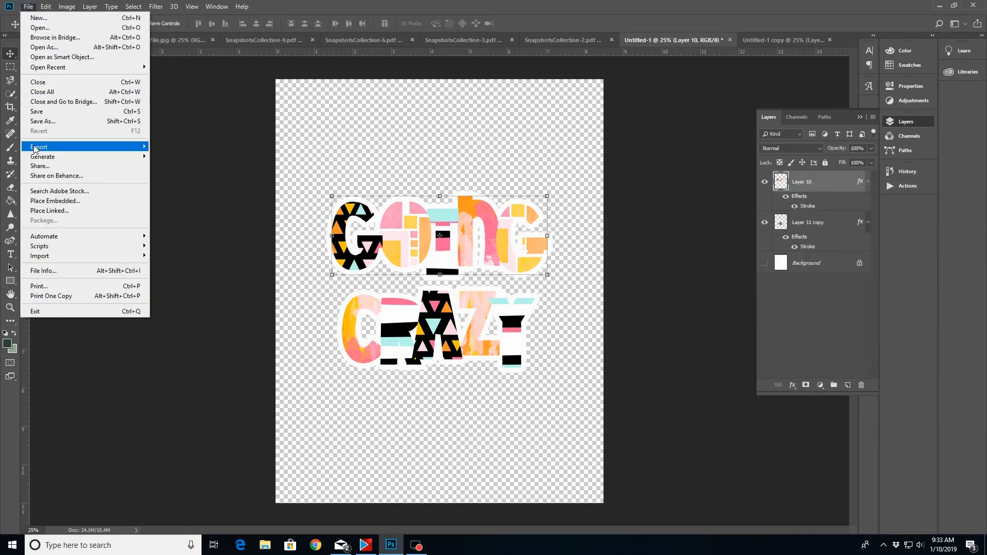
click(46, 123)
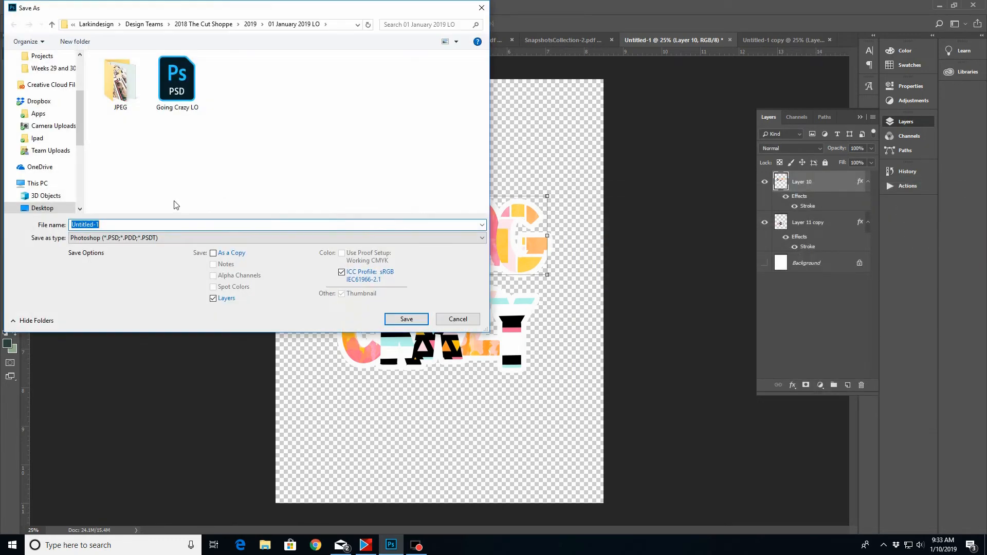
click(109, 238)
click(109, 327)
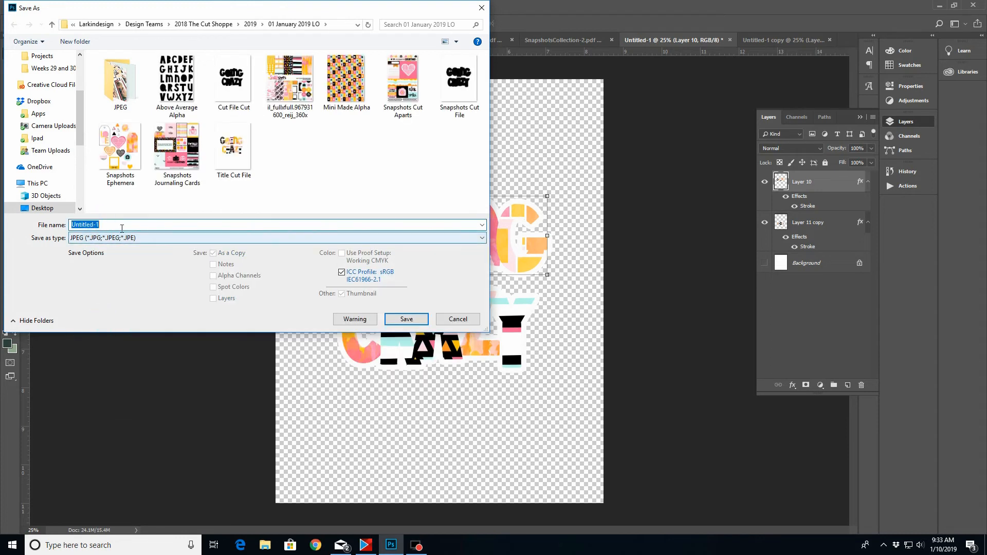
text(Snaps)
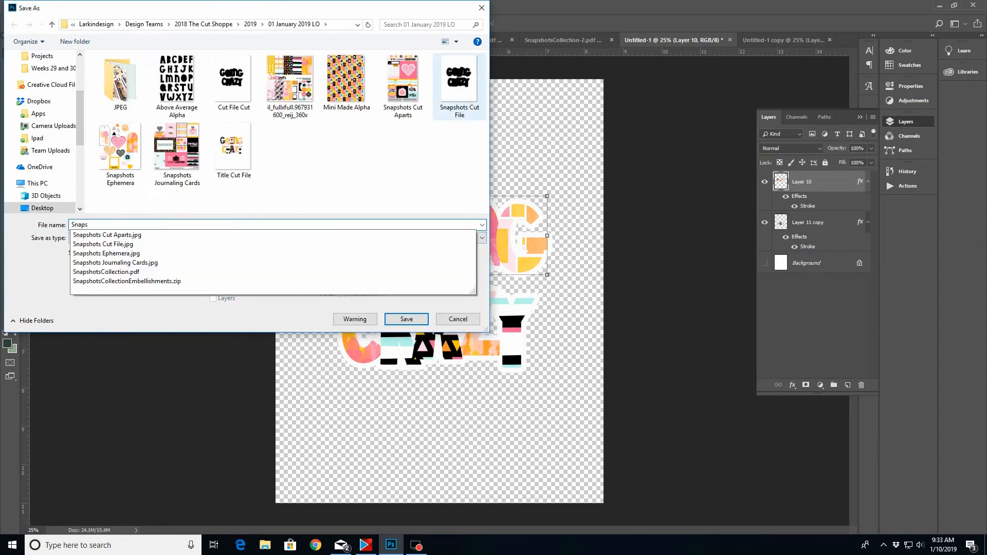
text(hots )
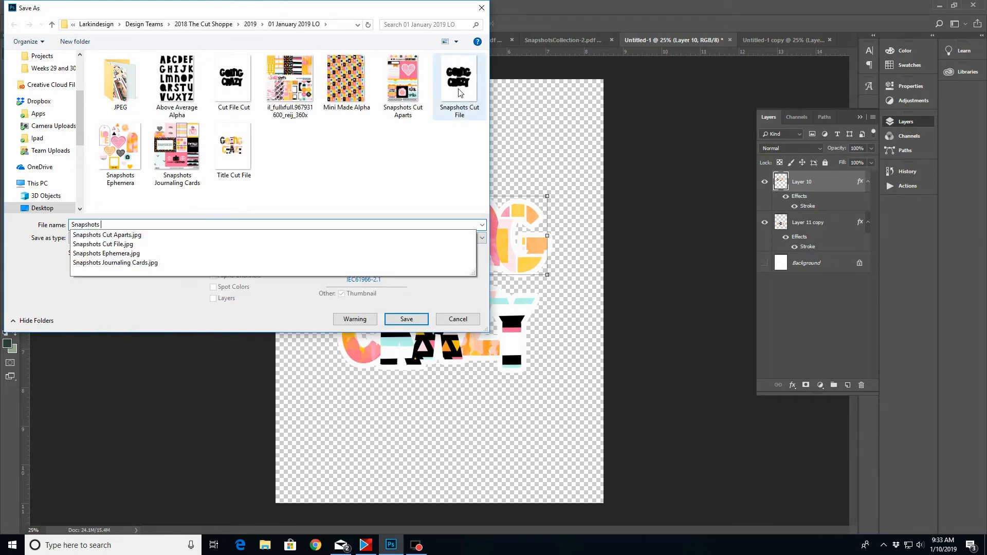
text(Print File)
click(407, 319)
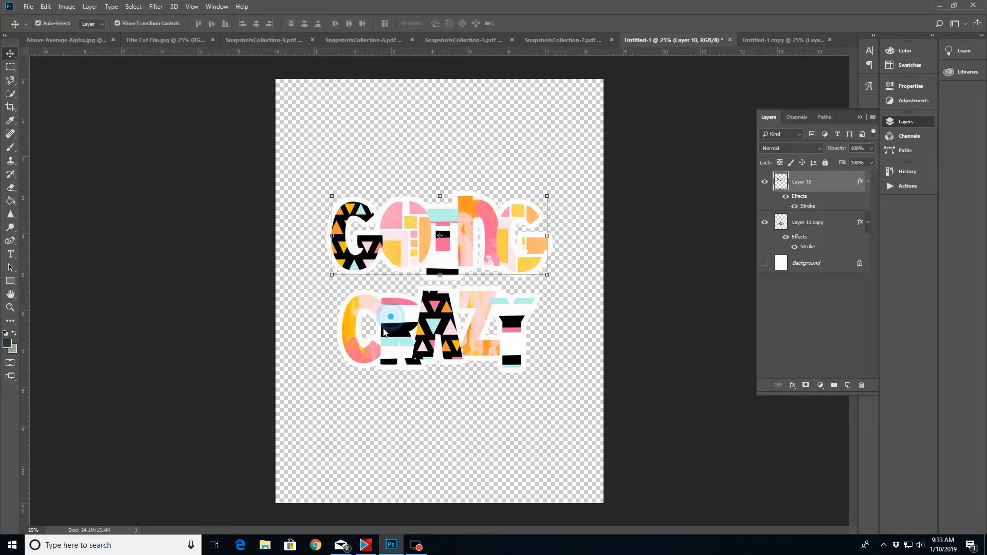
Bring up the black cut-file copy of the title, and launch Silhouette Studio
click(549, 136)
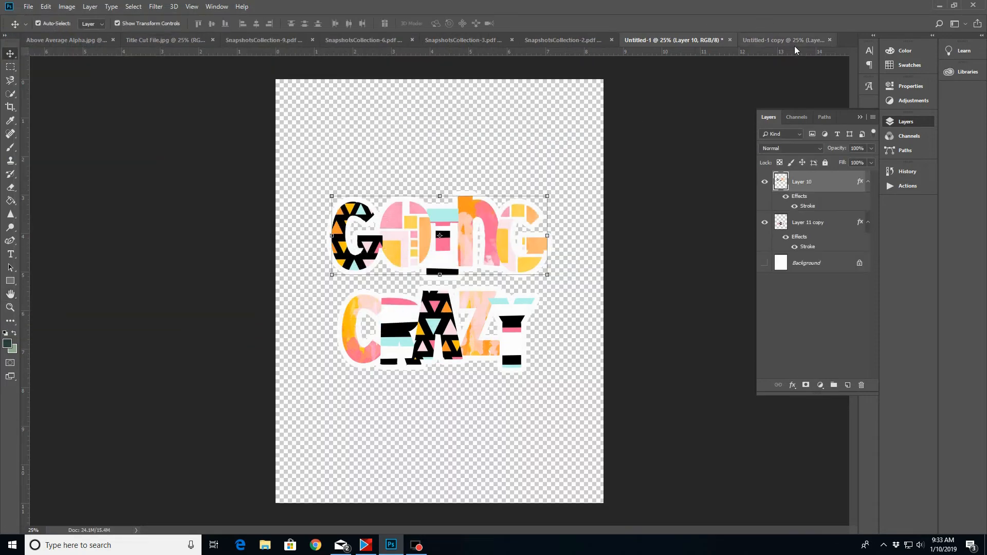
key(ctrl+Tab)
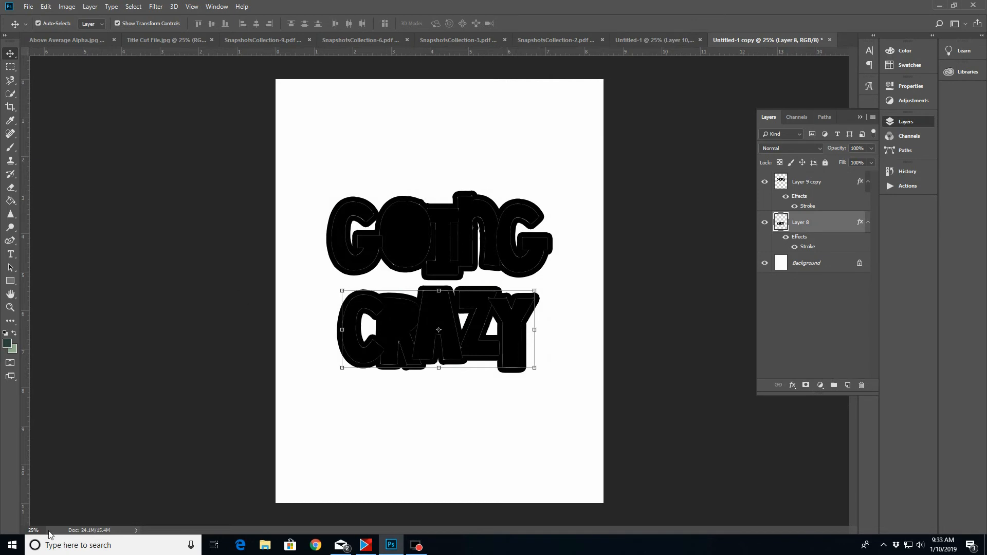
click(12, 545)
click(307, 399)
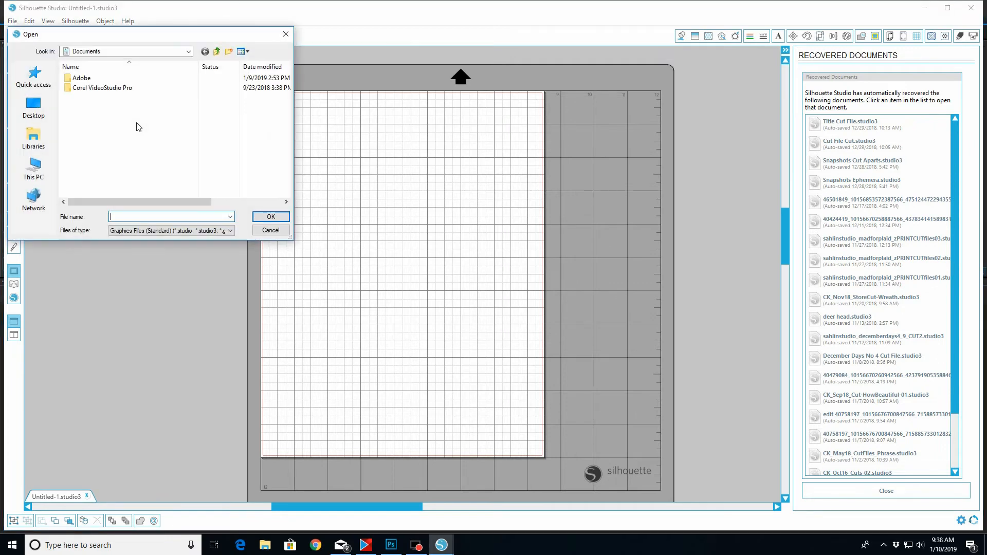
Open Snapshots Cut File from the 01 January 2019 LO folder, inside Larkindesign, Design Teams, 2018 The Cut Shoppe, 2019
click(34, 107)
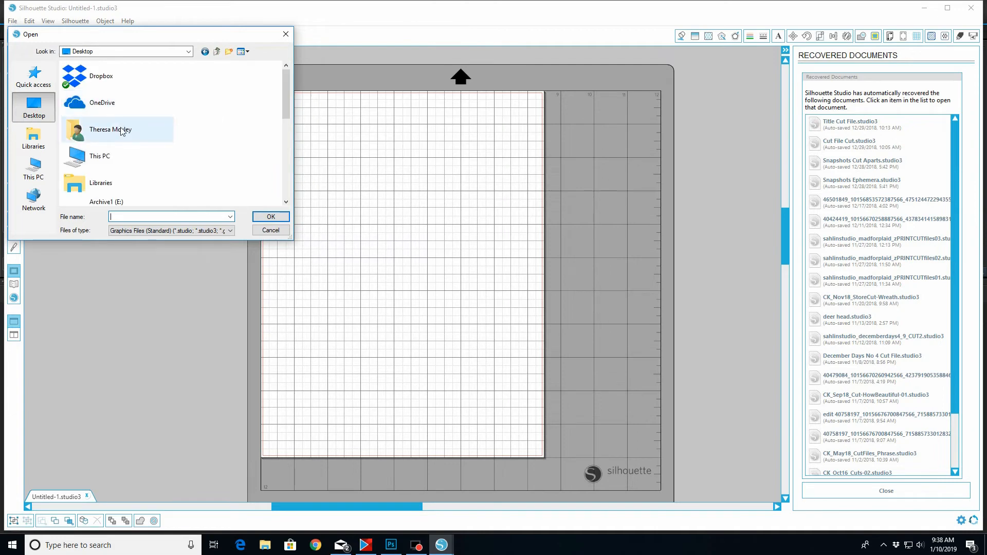
scroll(123, 142, down, 4)
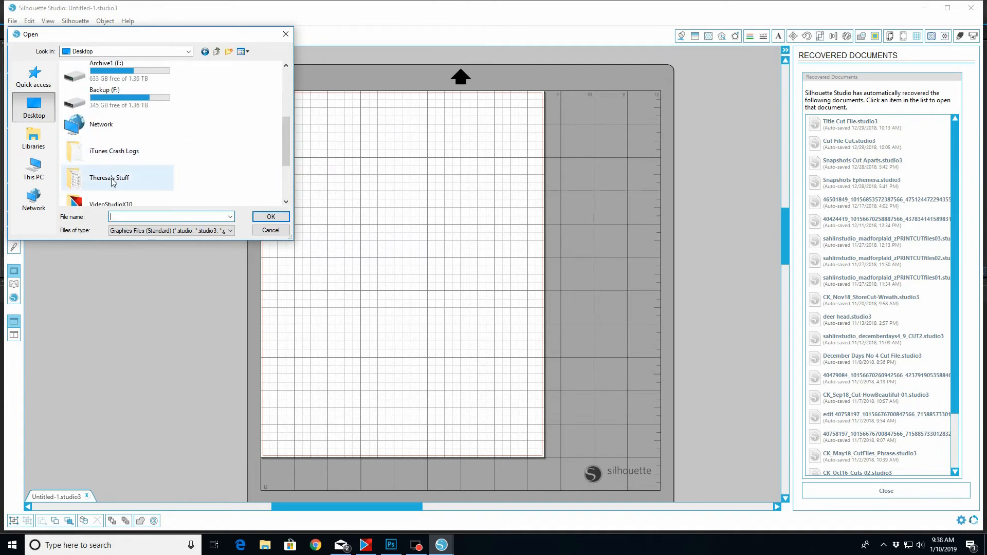
double_click(112, 178)
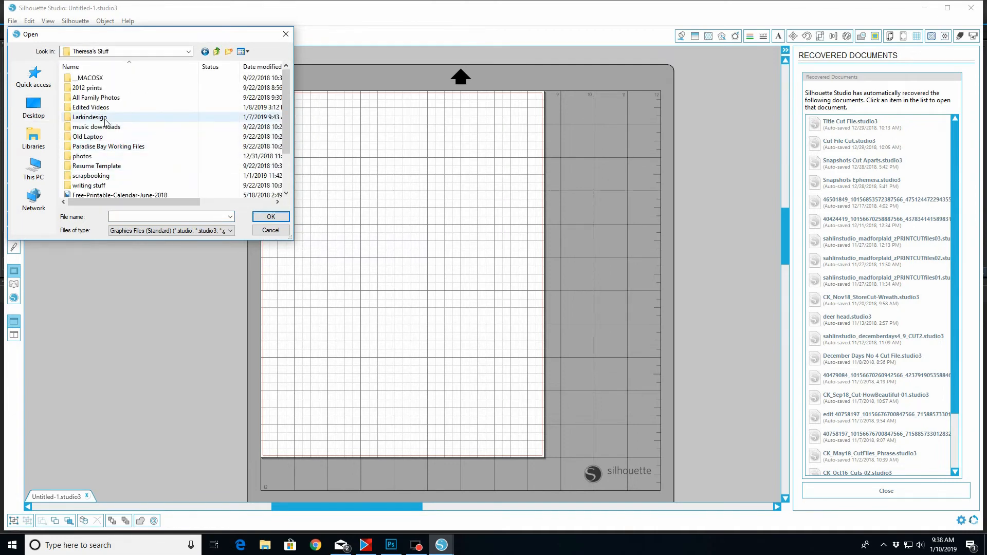
double_click(105, 121)
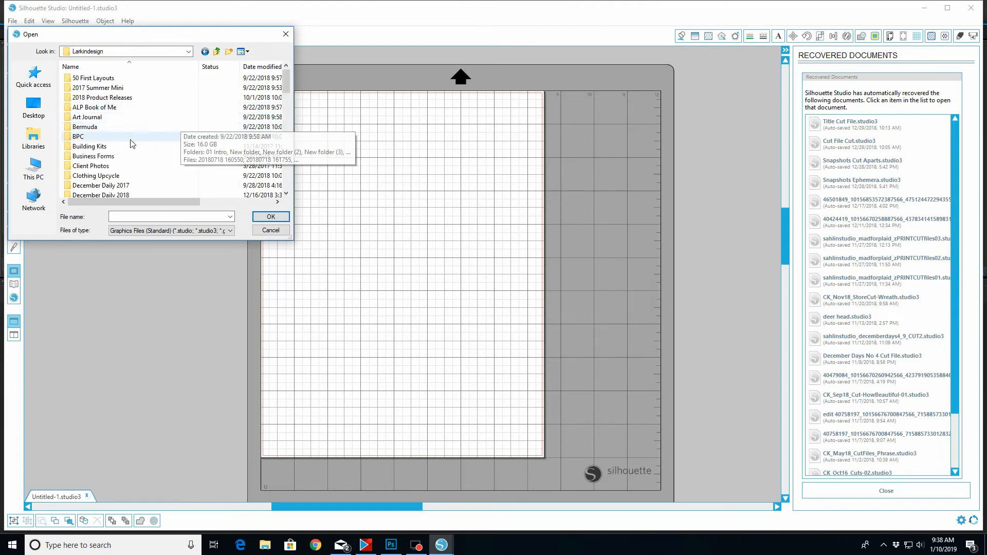
scroll(98, 182, down, 1)
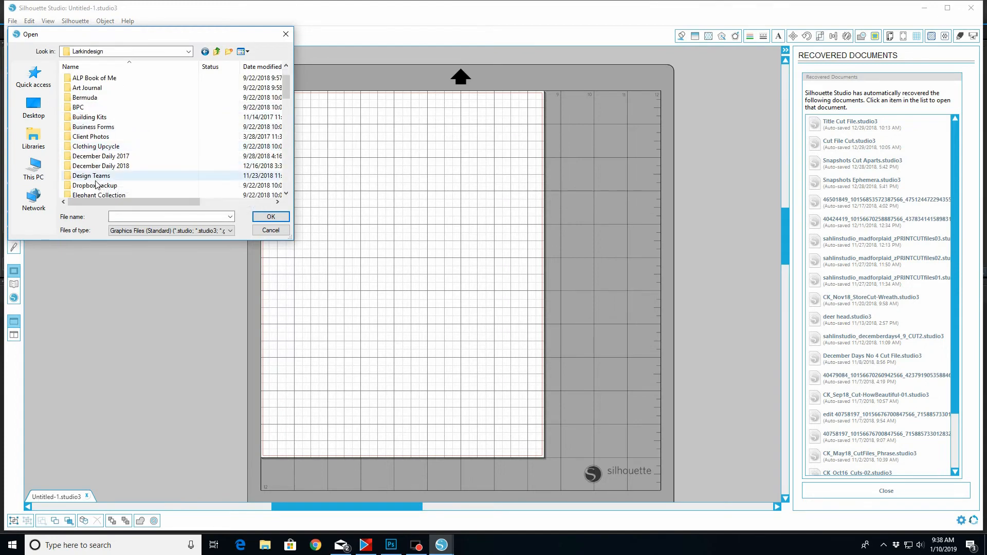
double_click(95, 178)
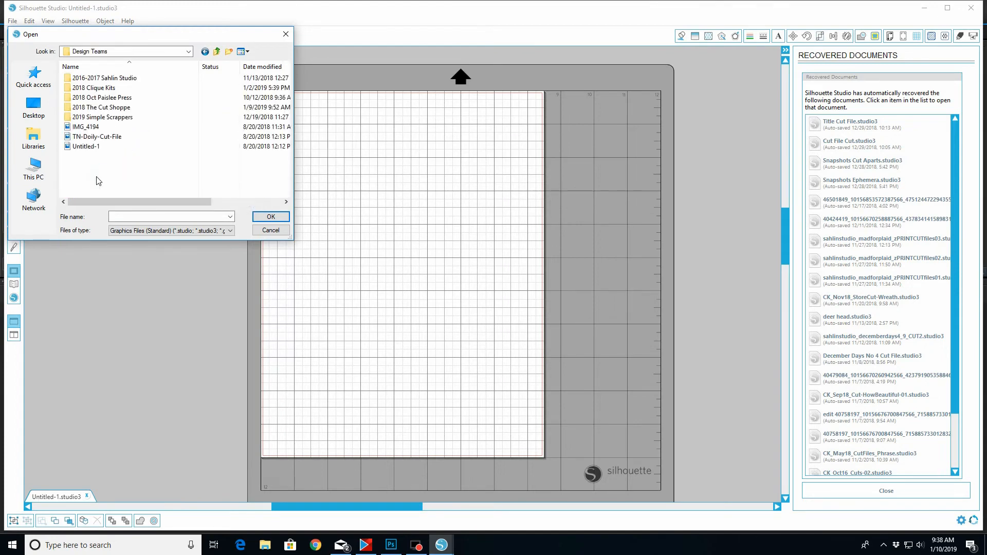
double_click(105, 109)
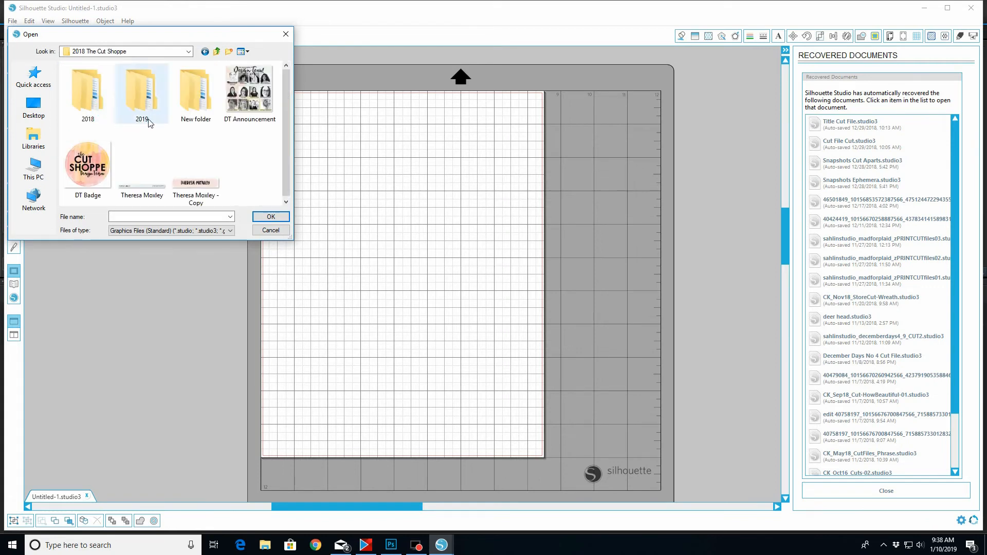
double_click(146, 104)
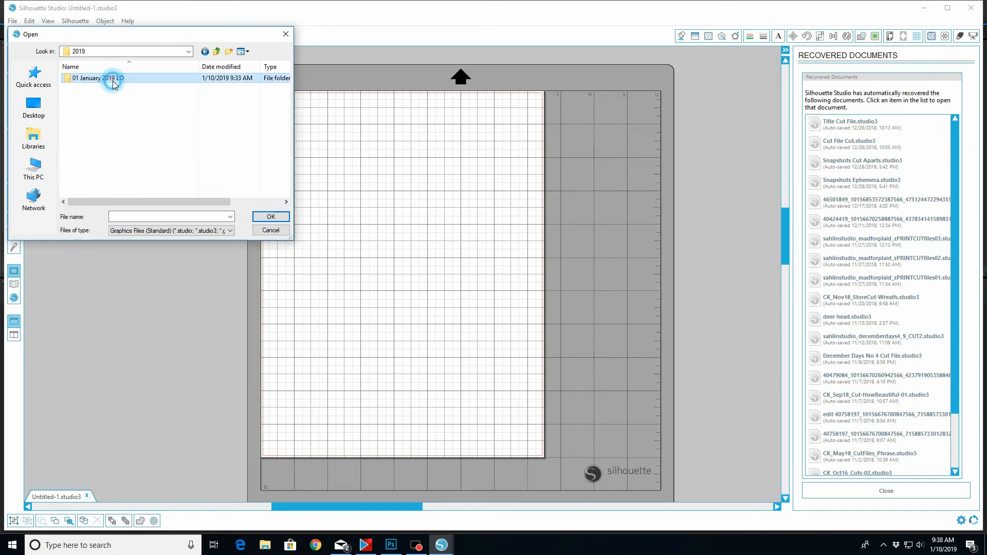
double_click(110, 77)
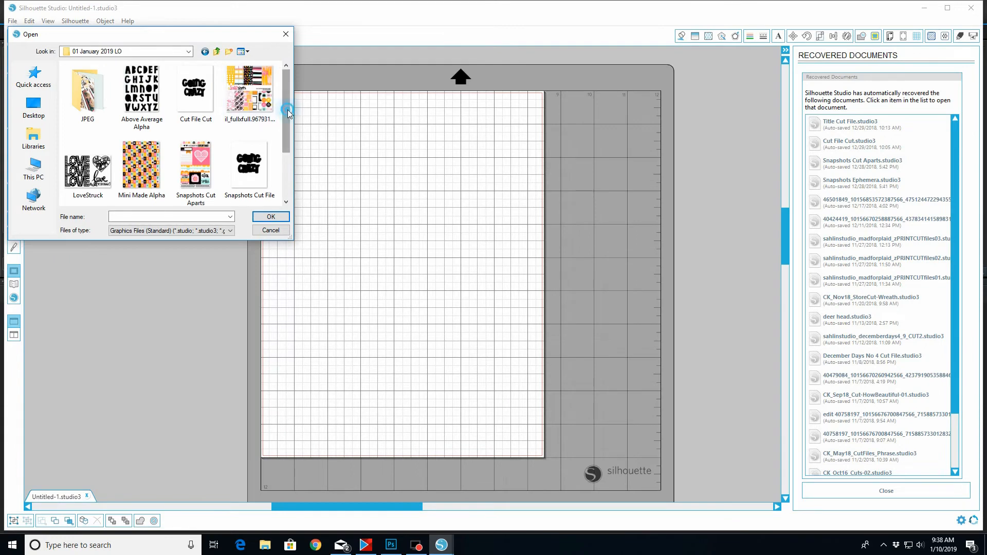
drag(288, 112, 288, 149)
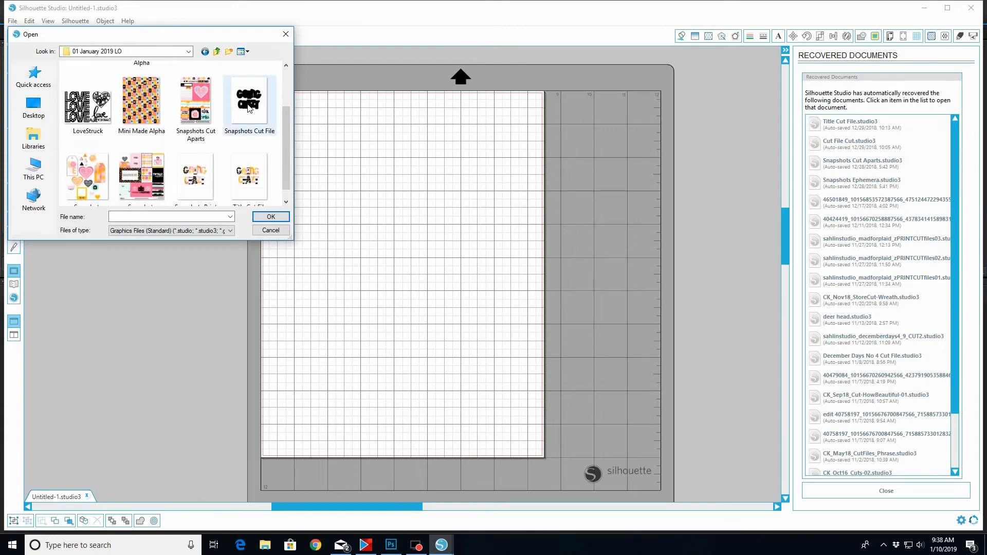
click(248, 107)
click(265, 217)
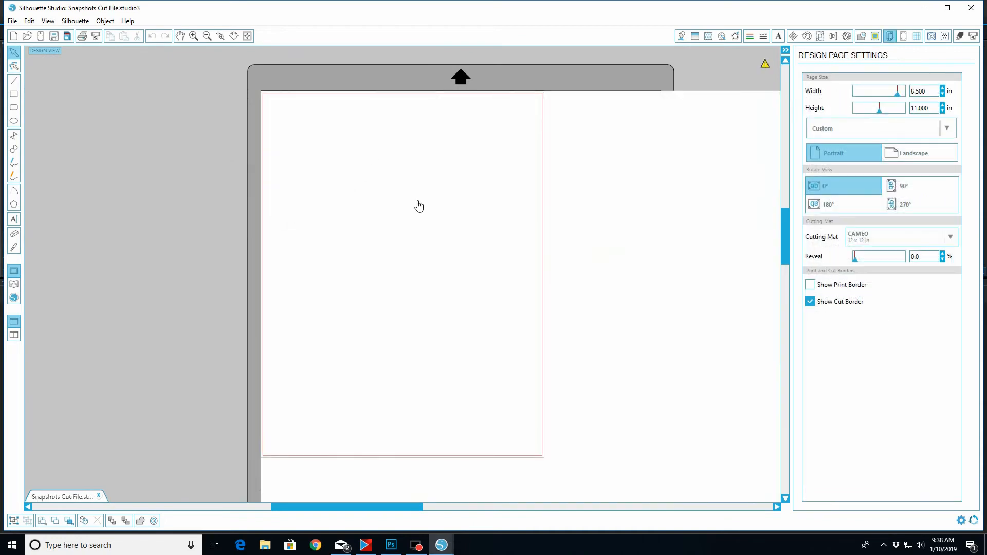
Open Snapshots Print File from the same 01 January 2019 LO folder
click(28, 36)
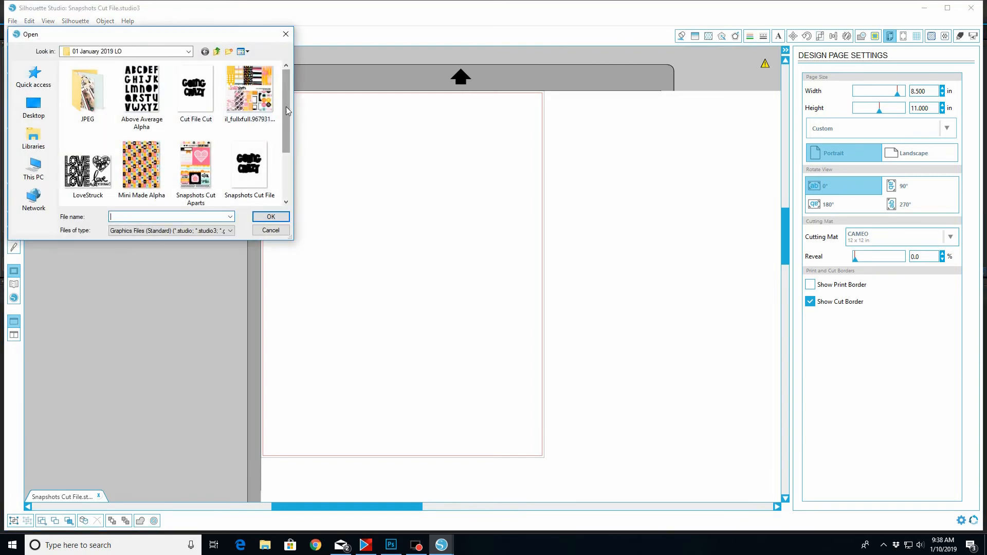
drag(287, 111, 297, 157)
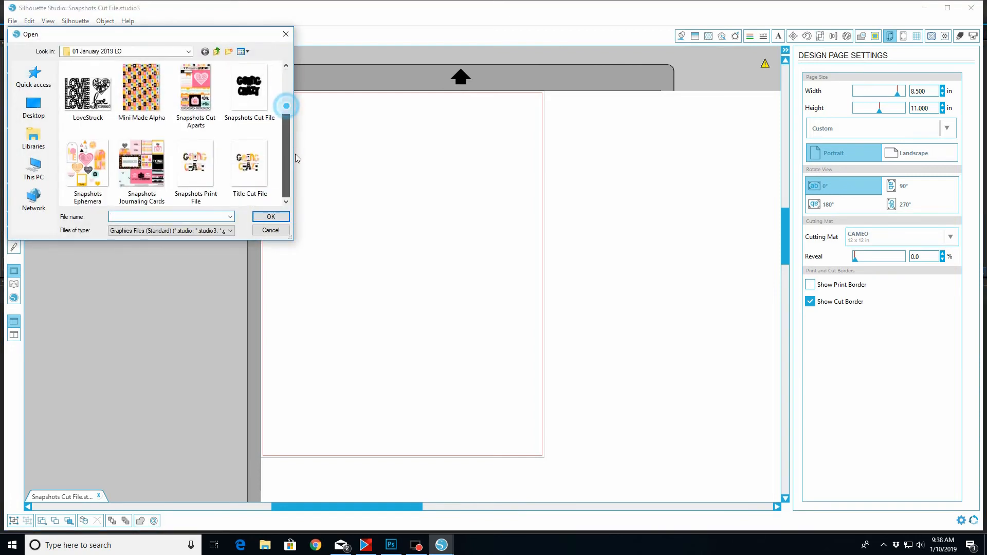
click(197, 172)
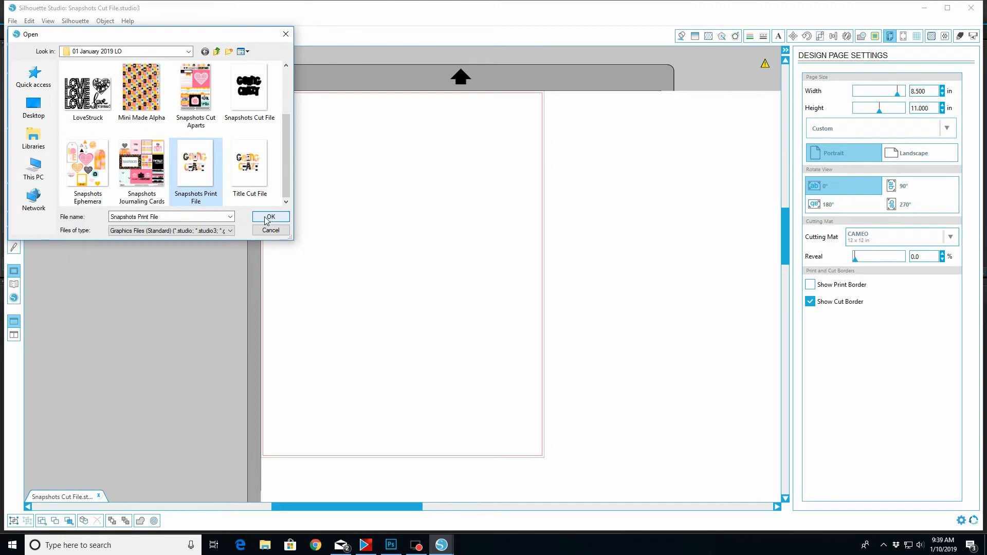
click(268, 218)
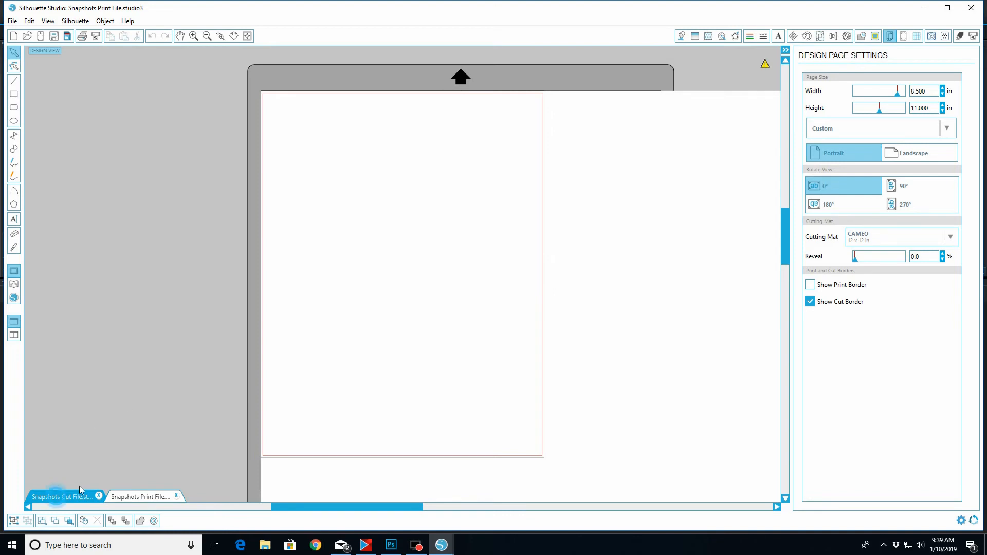
Return to the Snapshots Cut File document and shrink its oversized image in stages, bringing it back over the page
click(56, 496)
key(ctrl+v)
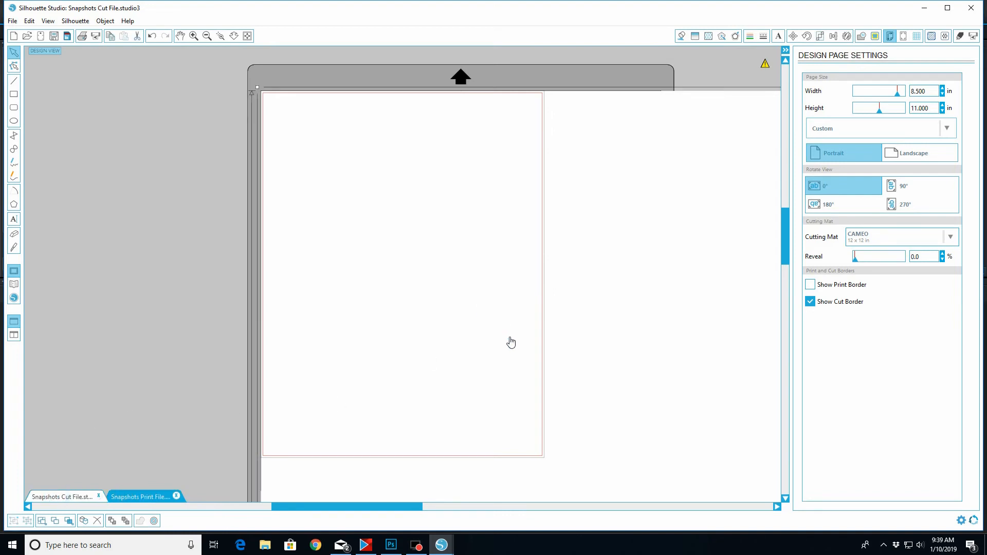
drag(612, 401, 558, 383)
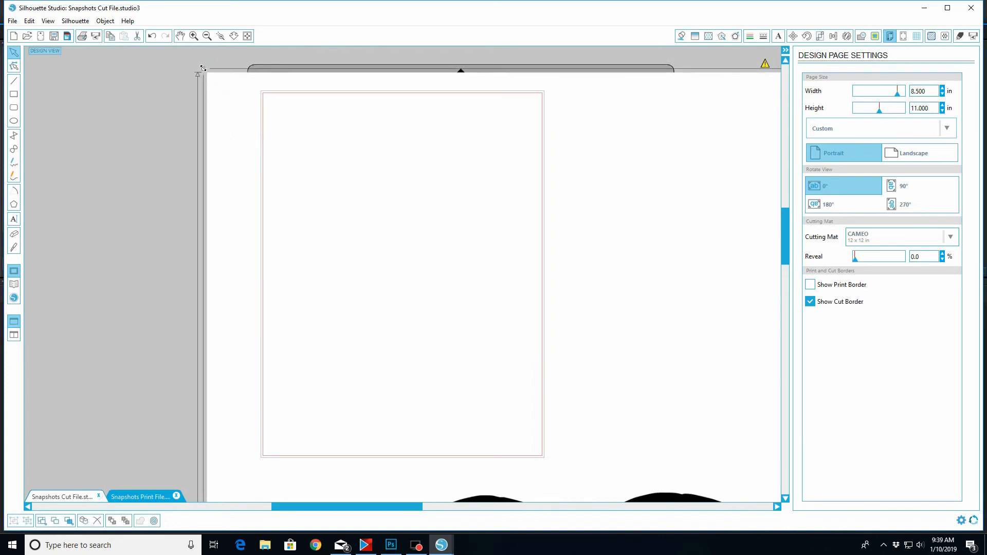
drag(204, 68, 525, 300)
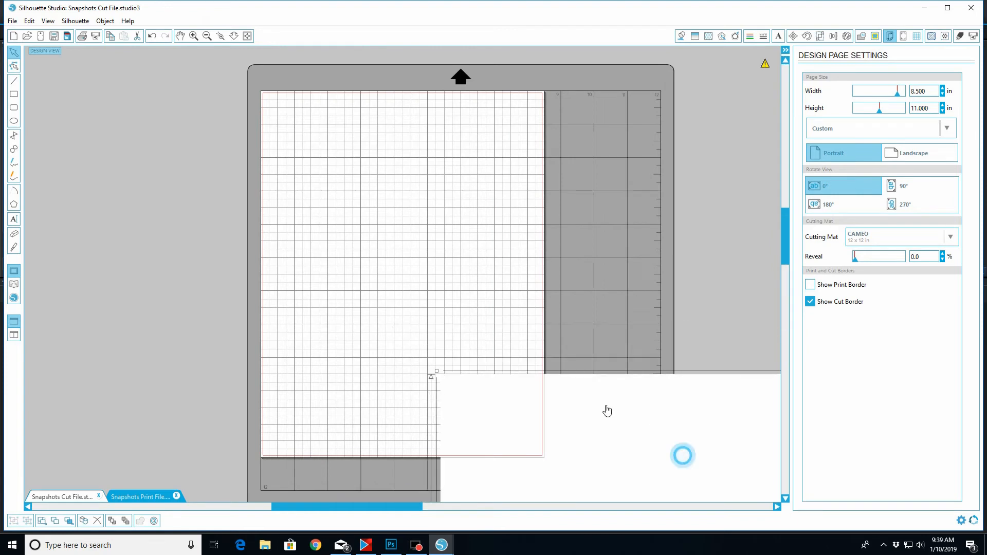
drag(608, 411, 384, 153)
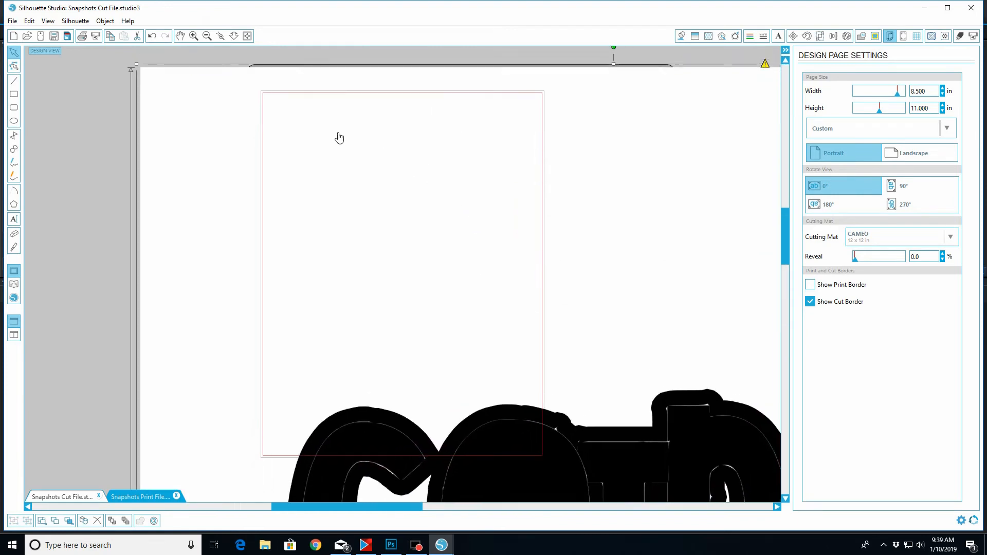
drag(136, 63, 486, 293)
drag(701, 463, 408, 164)
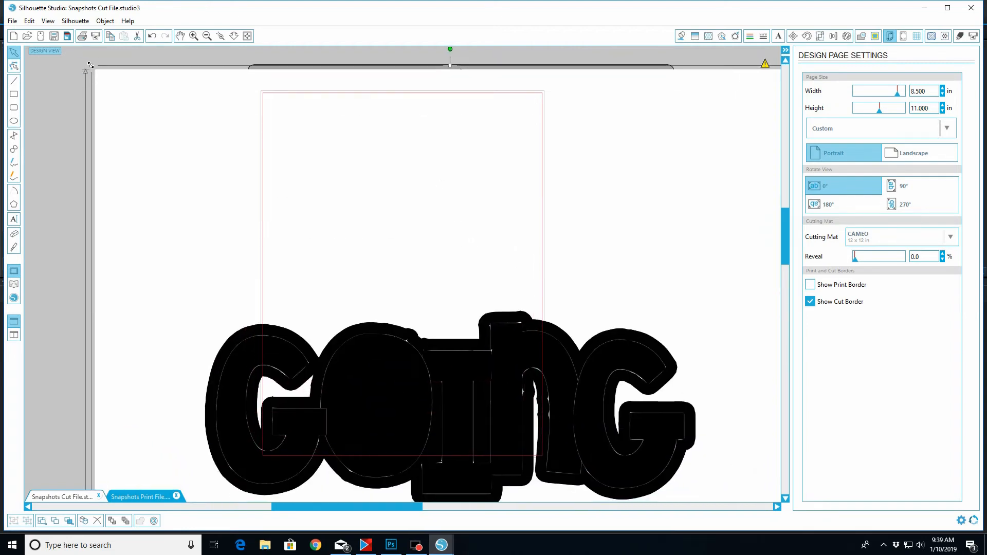
drag(91, 65, 427, 298)
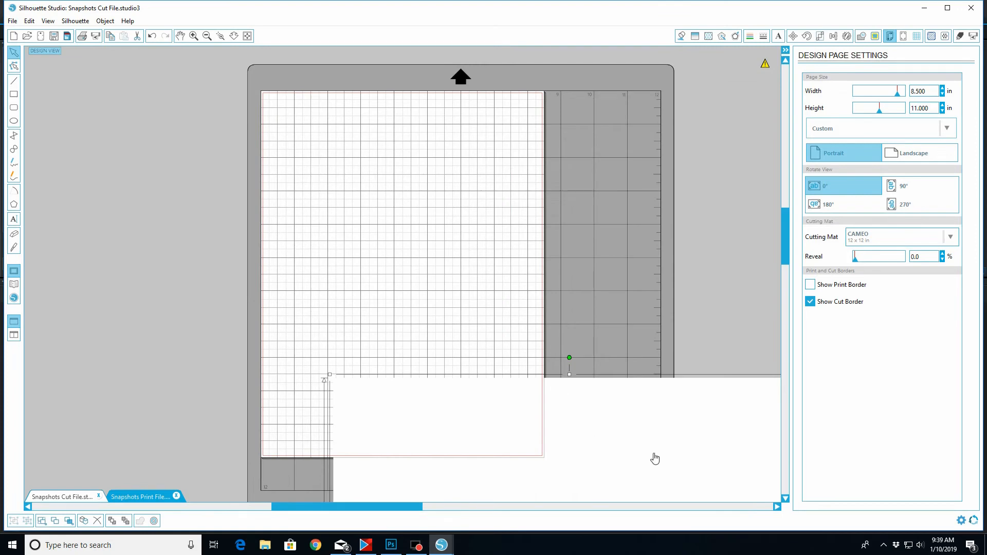
drag(655, 458, 445, 207)
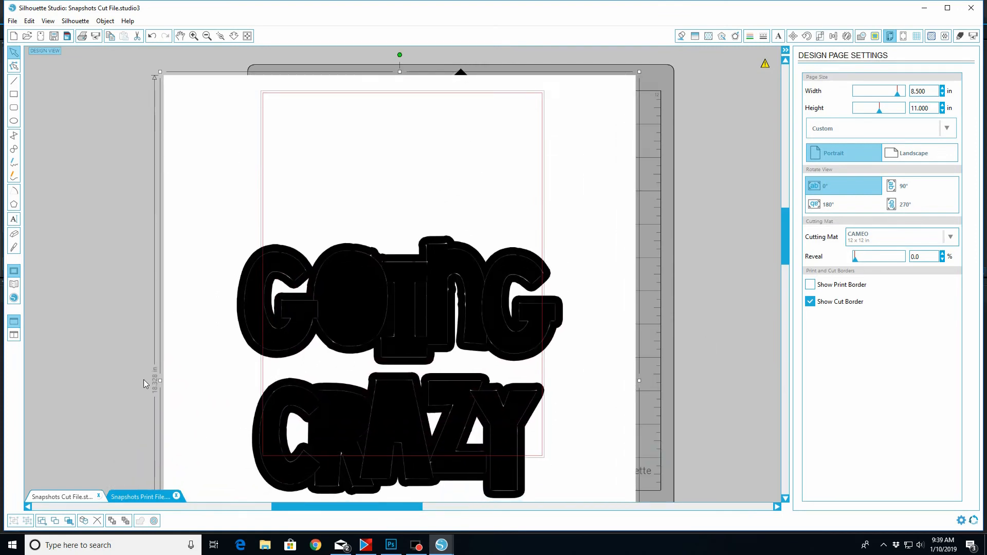
Scale the cut-file image to about 8.1 by 10.5 in and position it inside the page's cut border
drag(159, 73, 285, 189)
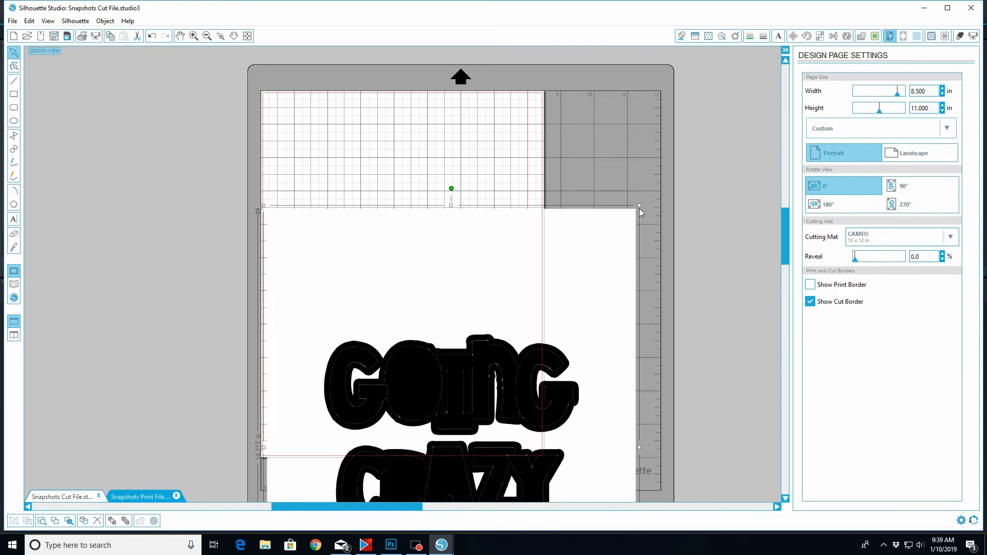
drag(638, 205, 495, 287)
drag(493, 290, 491, 291)
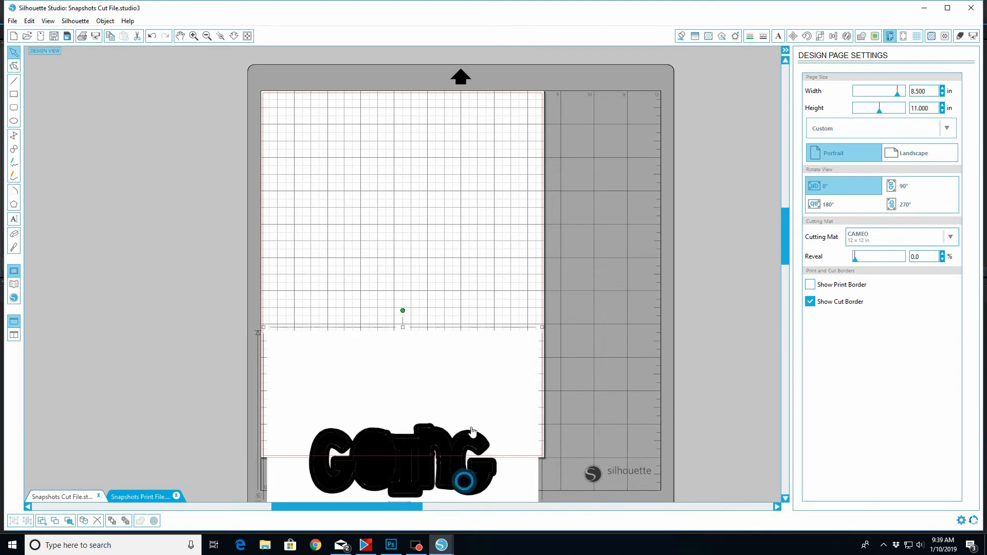
drag(463, 469, 464, 251)
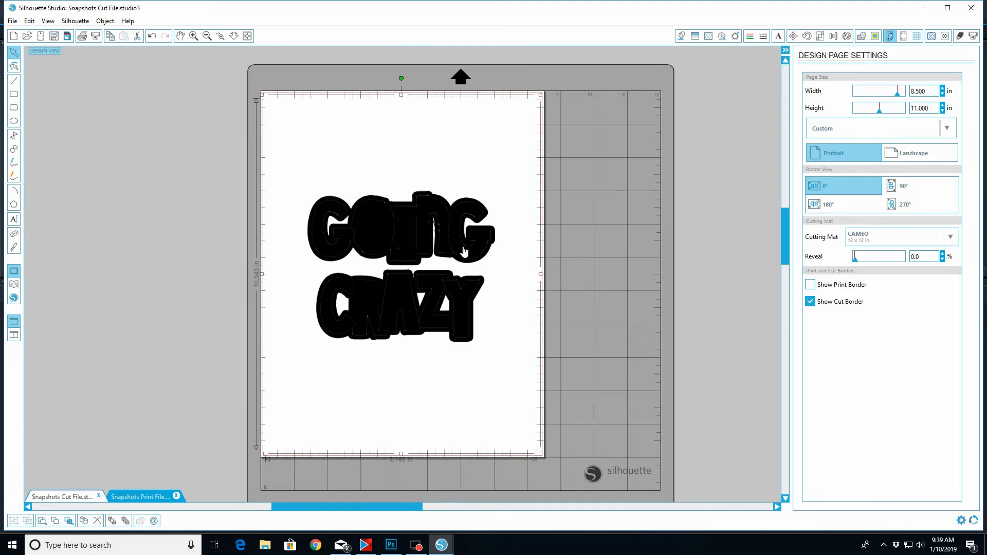
Start a trace of the cut-file image and select a trace area around both words of the title, about 7.1 by 6.1 in
click(412, 243)
click(875, 37)
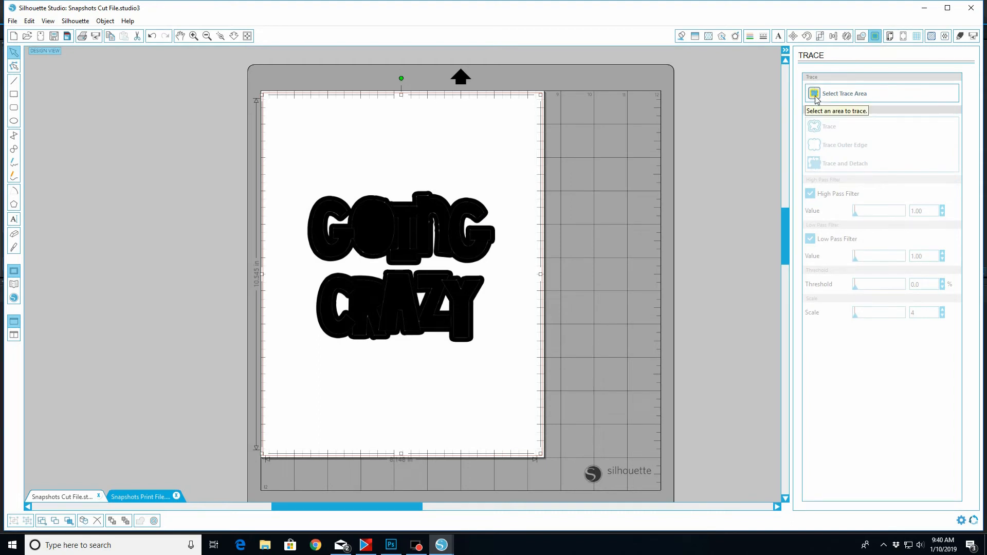
click(816, 101)
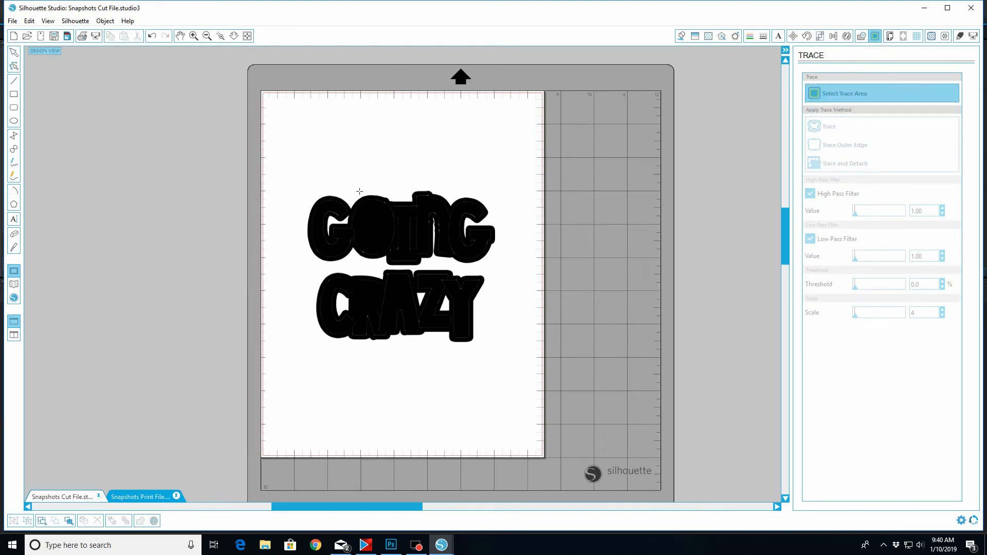
mouse_move(288, 180)
mouse_down()
mouse_move(512, 367)
mouse_move(522, 389)
mouse_up()
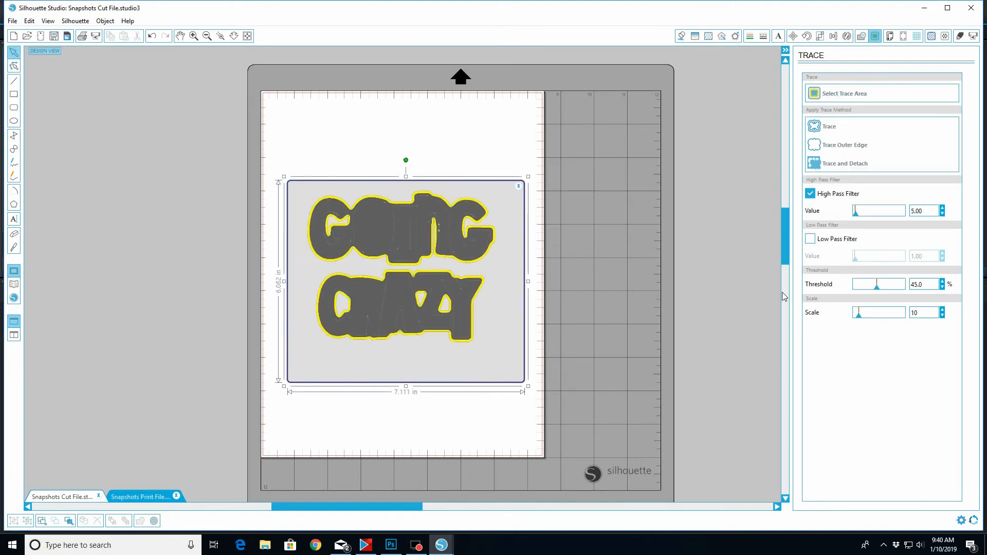
Turn off the high pass filter, raise the trace threshold to 46.0 % and trace the title
click(811, 195)
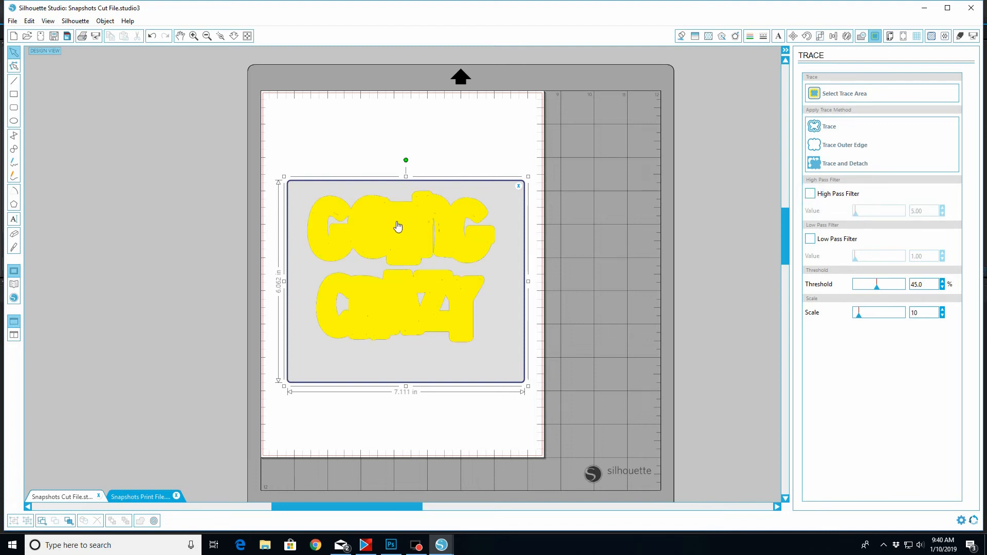
click(943, 282)
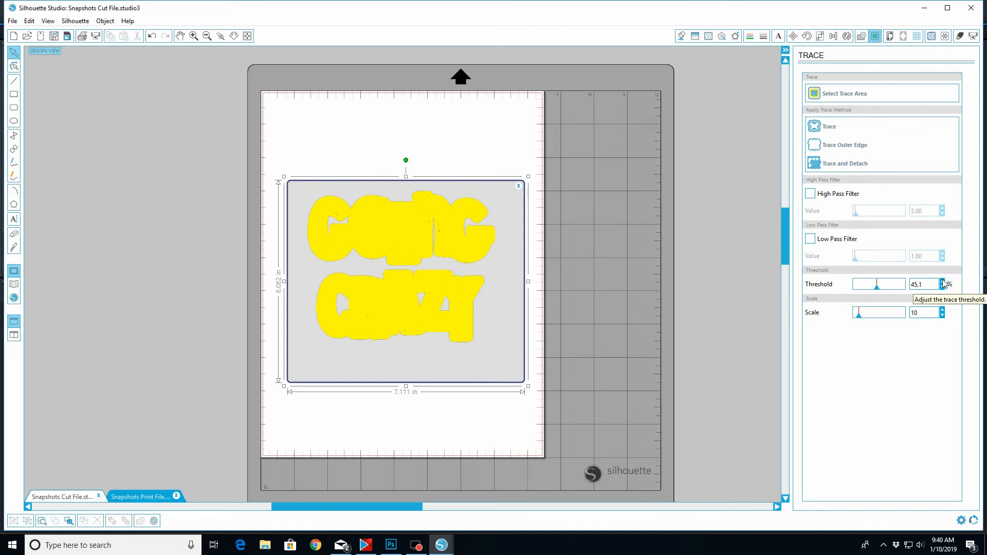
click(944, 282)
click(943, 282)
click(943, 282)
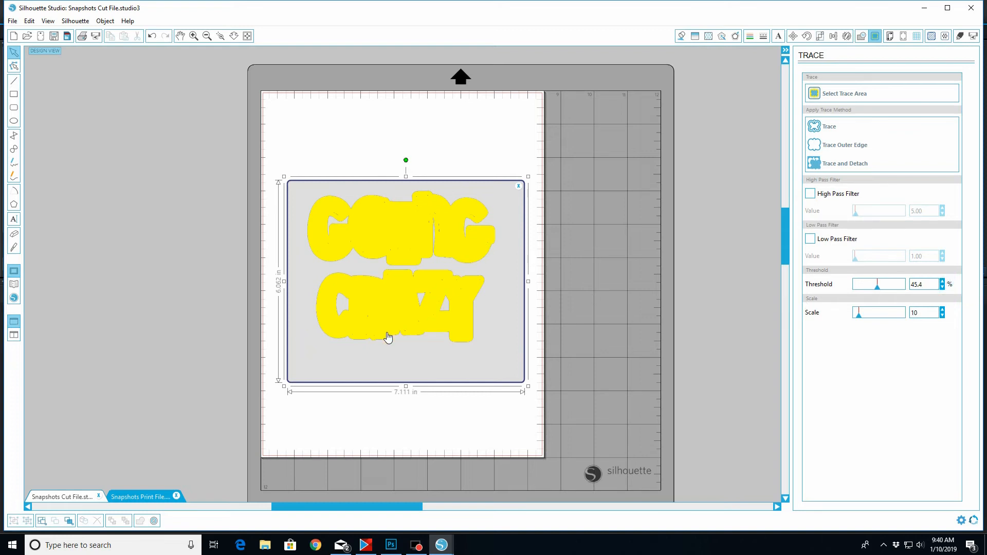
click(943, 282)
click(944, 283)
click(943, 283)
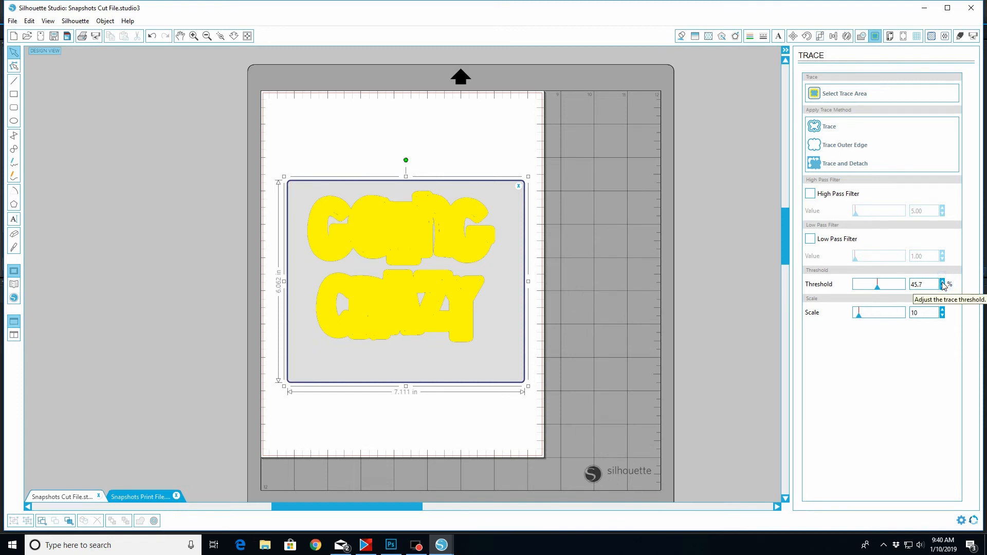
click(944, 283)
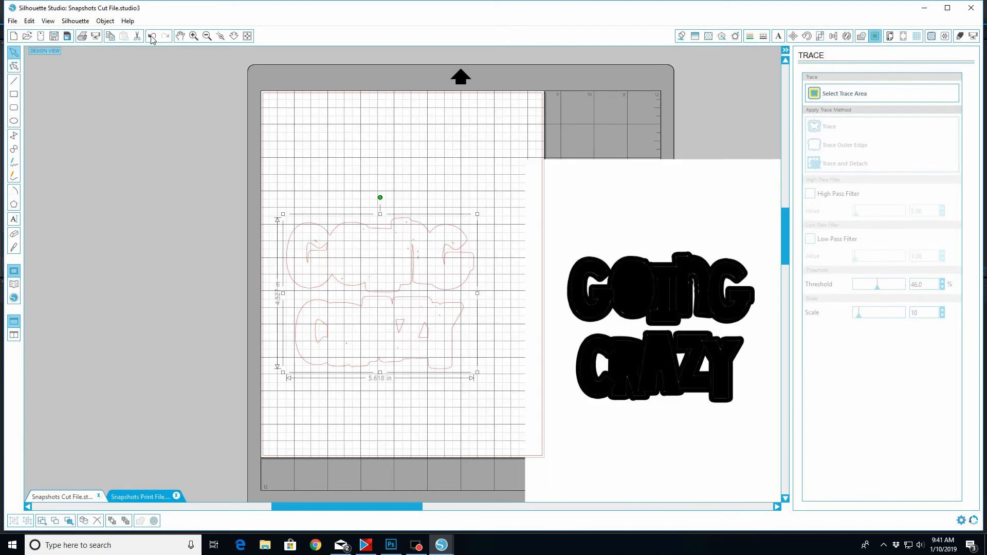
Undo the last move of the traced title outline and copy the outline
click(152, 37)
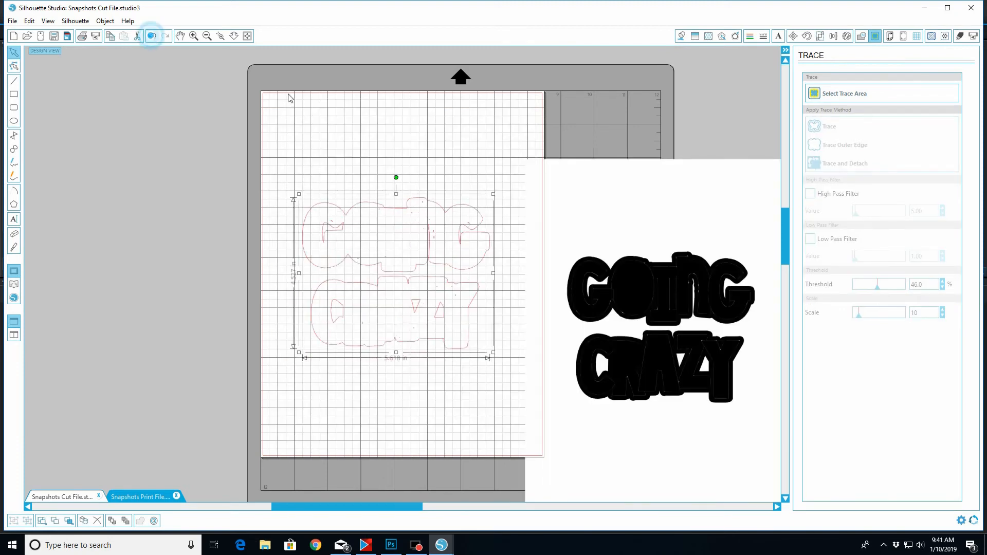
right_click(435, 257)
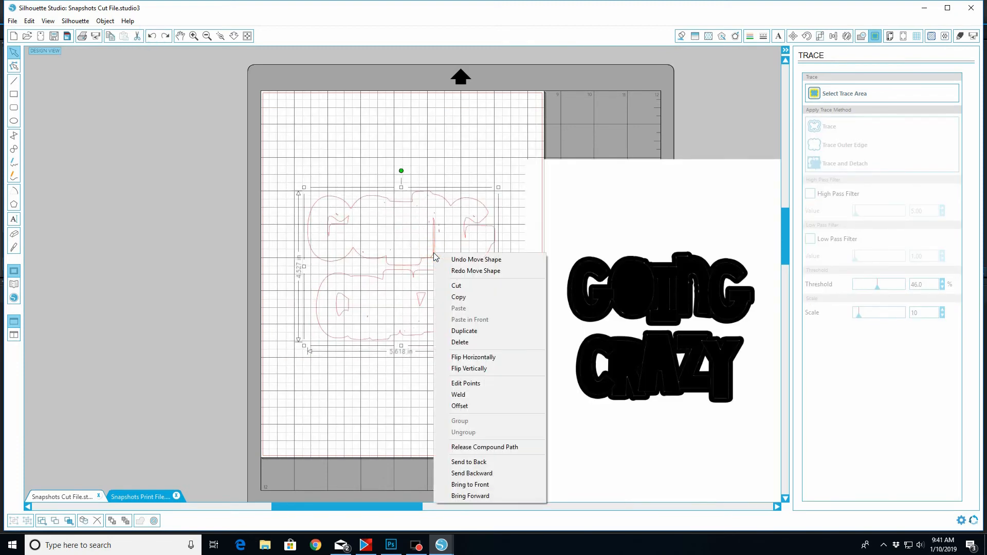
click(458, 298)
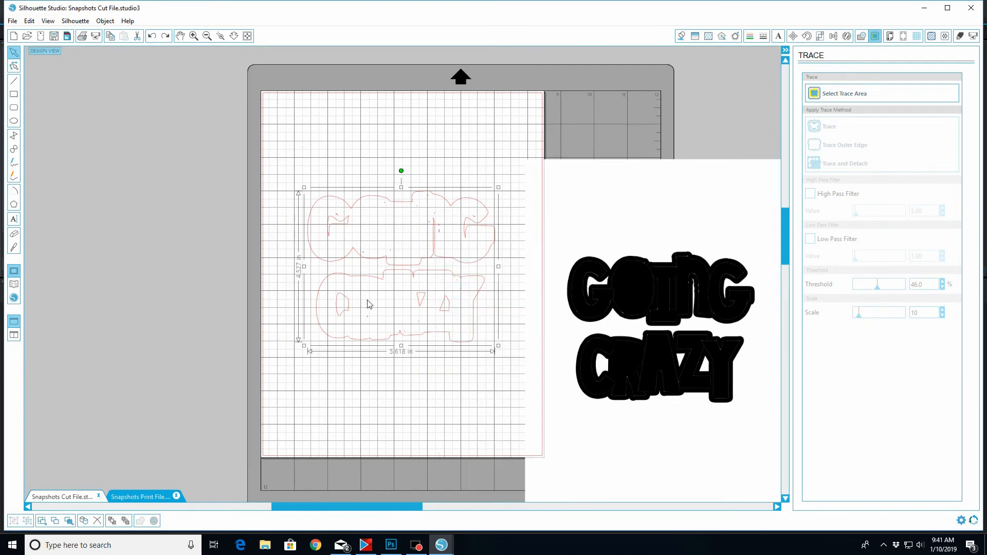
Switch to the Snapshots Print File document and shrink its oversized image in stages, bringing it back over the page
click(133, 497)
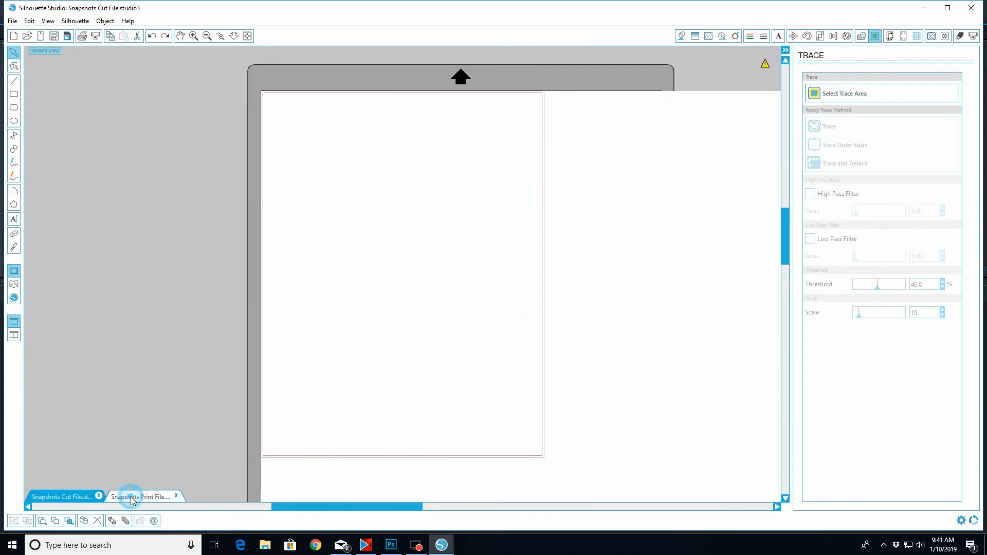
key(ctrl+v)
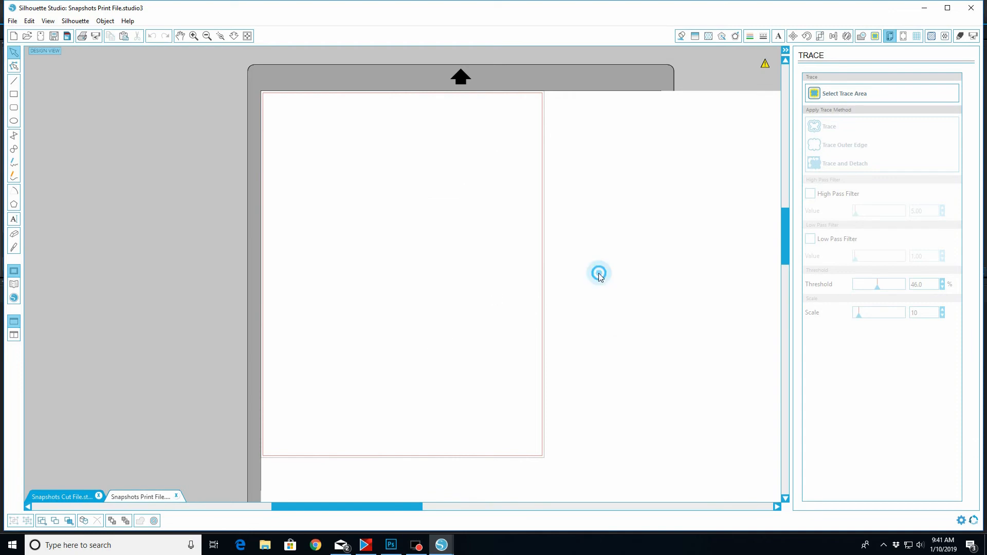
drag(256, 88, 509, 297)
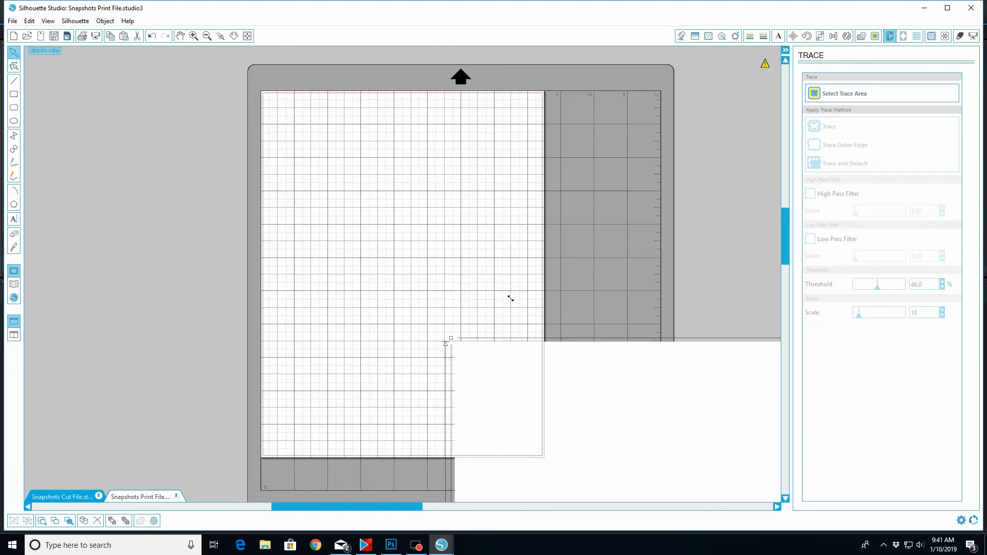
drag(678, 471, 153, 90)
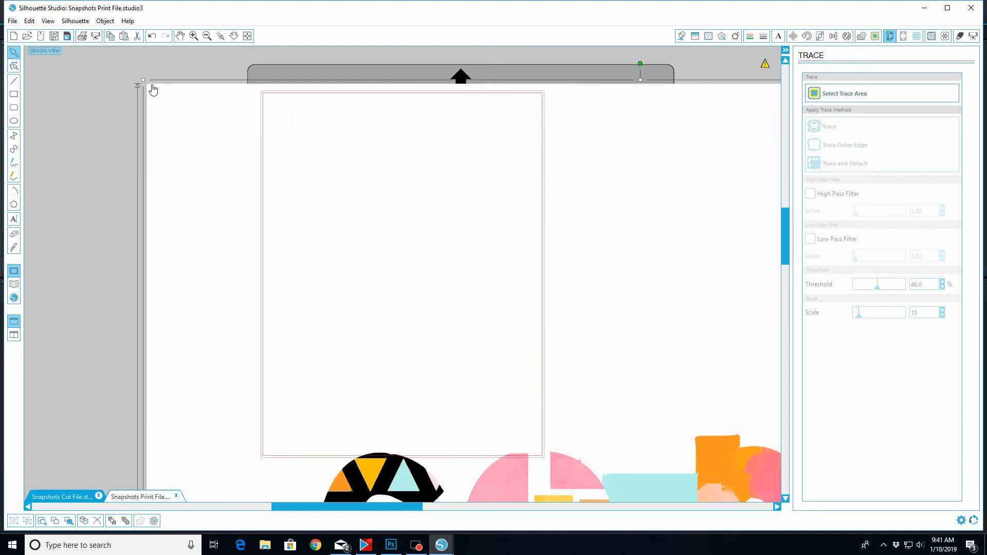
click(142, 79)
click(196, 111)
drag(143, 80, 463, 299)
drag(698, 464, 411, 179)
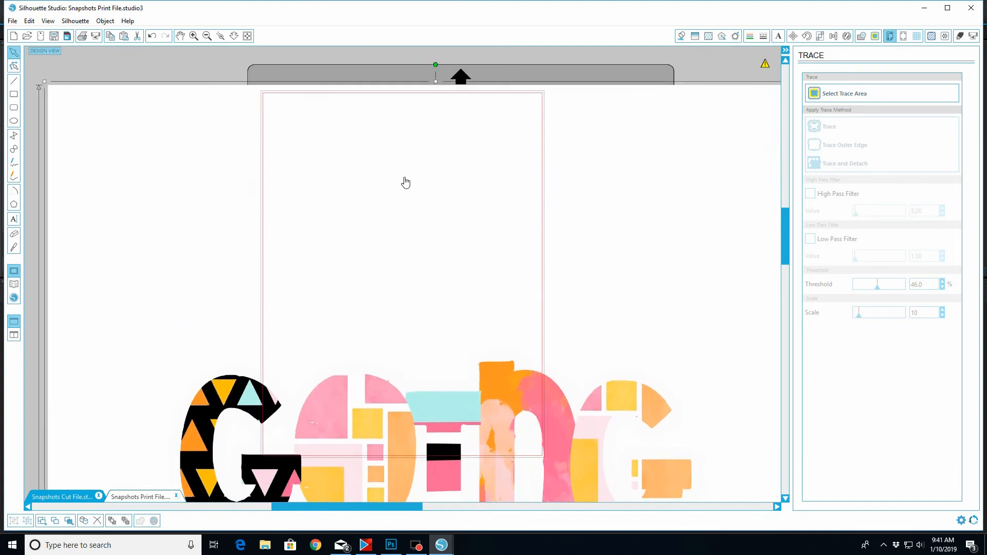
Scale the patterned title image down to about 10.5 in tall and fit it within the page's cut border
drag(67, 68, 414, 315)
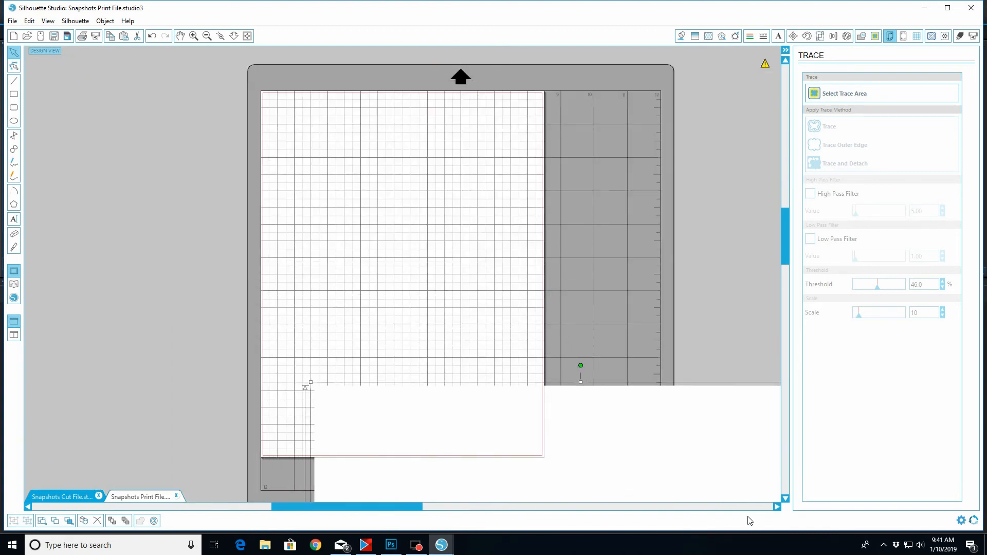
drag(700, 449, 537, 153)
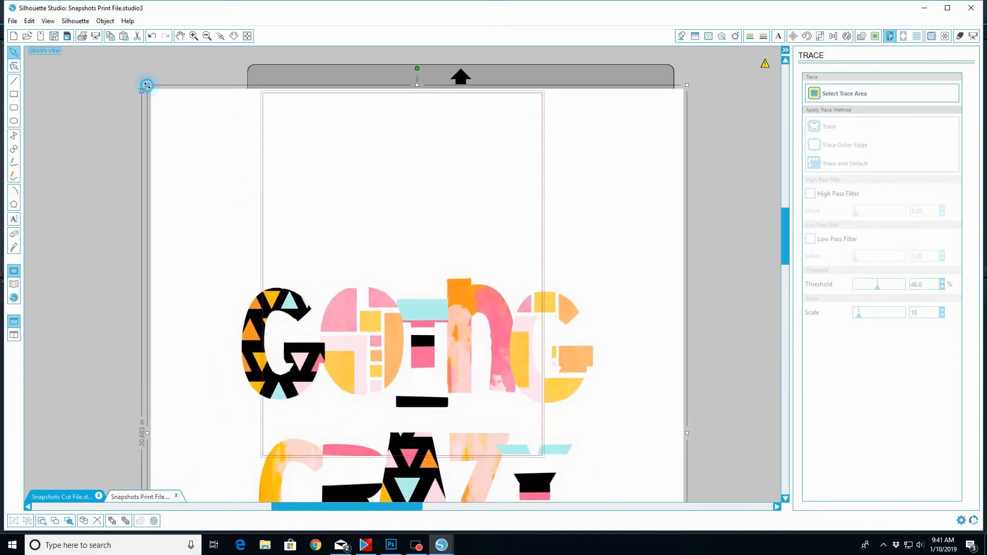
drag(147, 85, 327, 217)
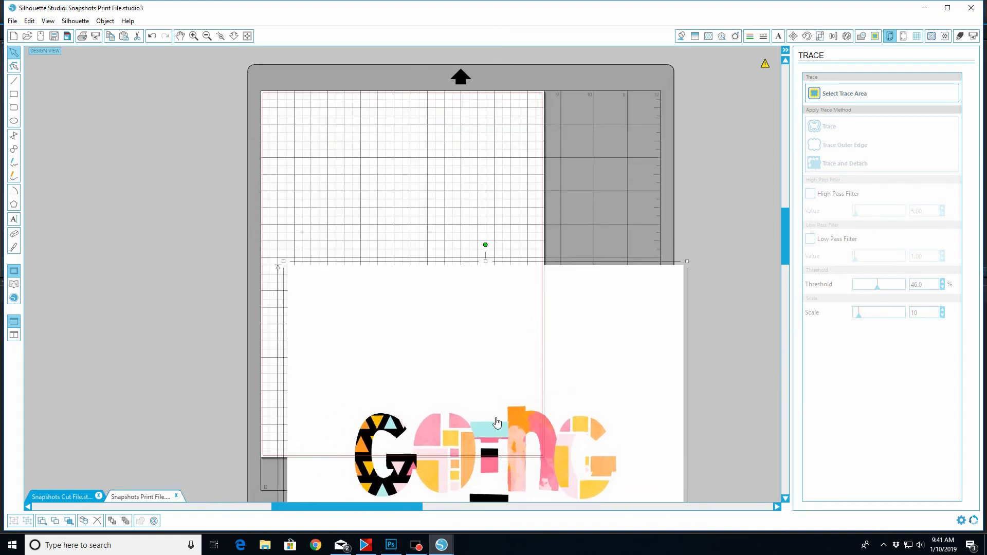
drag(560, 478, 489, 288)
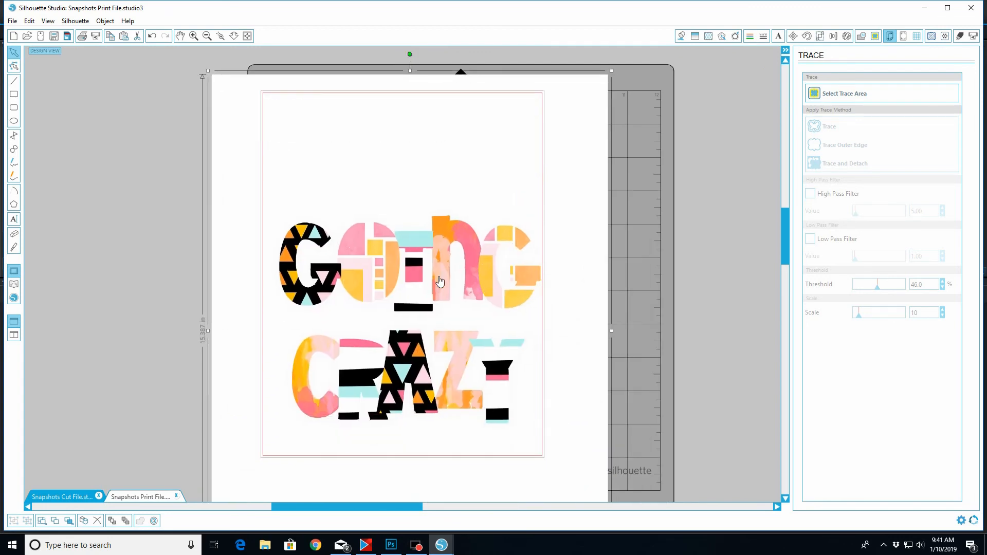
drag(206, 71, 264, 142)
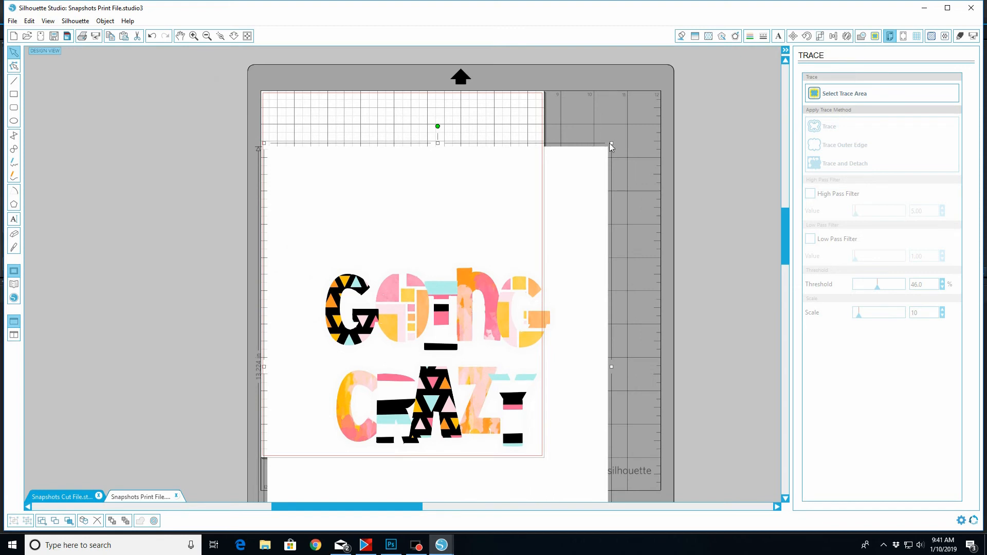
drag(611, 143, 518, 213)
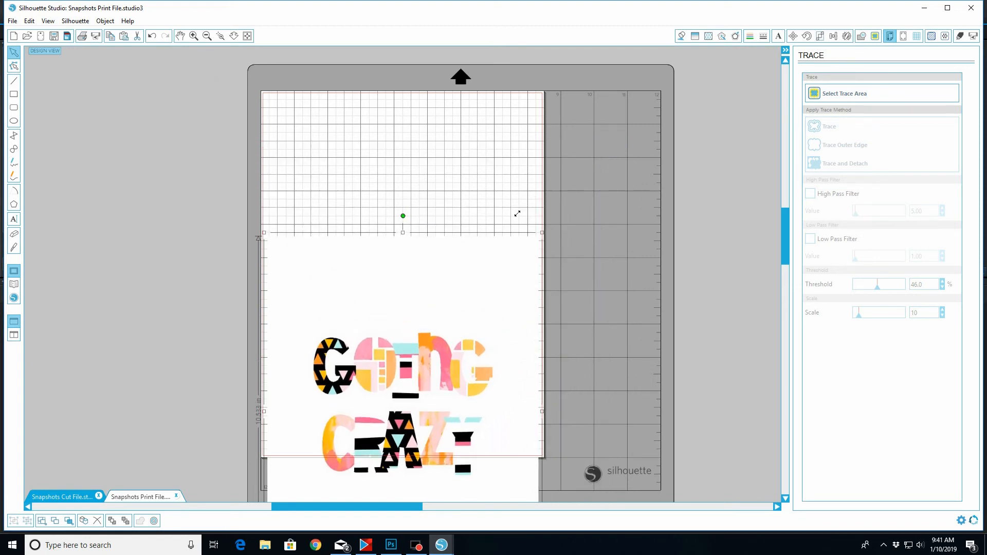
drag(450, 387, 448, 247)
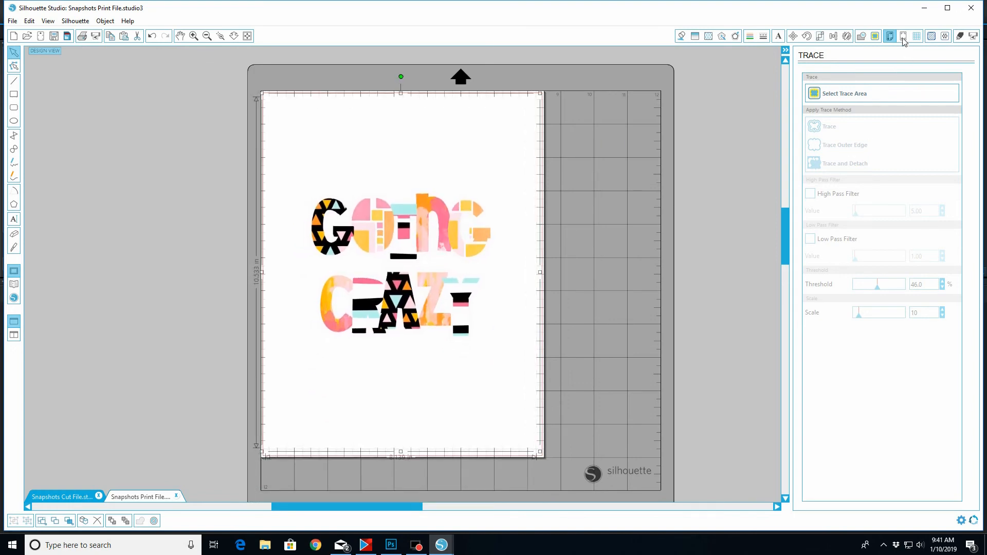
Add Type 1 registration marks to the print page and enlarge the title image slightly to about 10.6 in tall
click(904, 36)
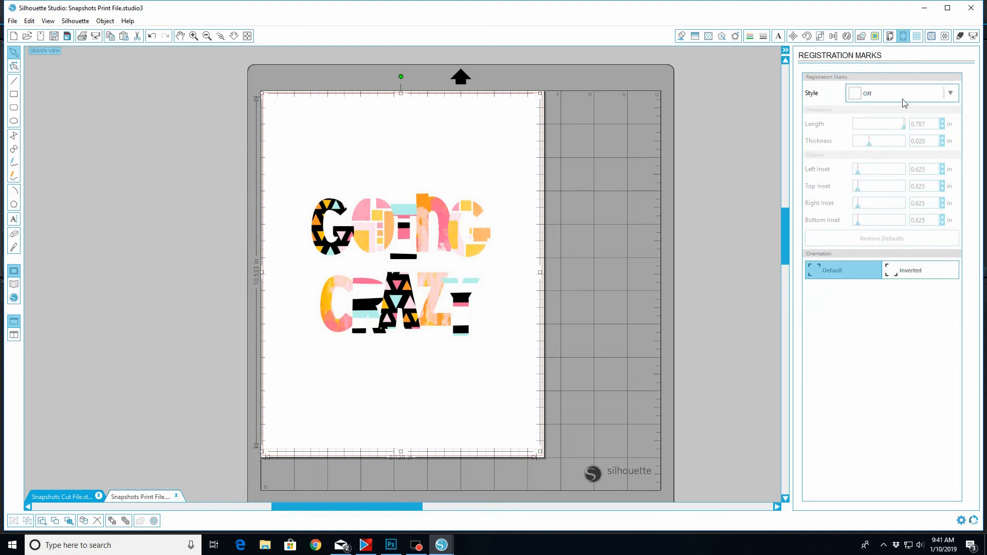
click(949, 97)
click(879, 135)
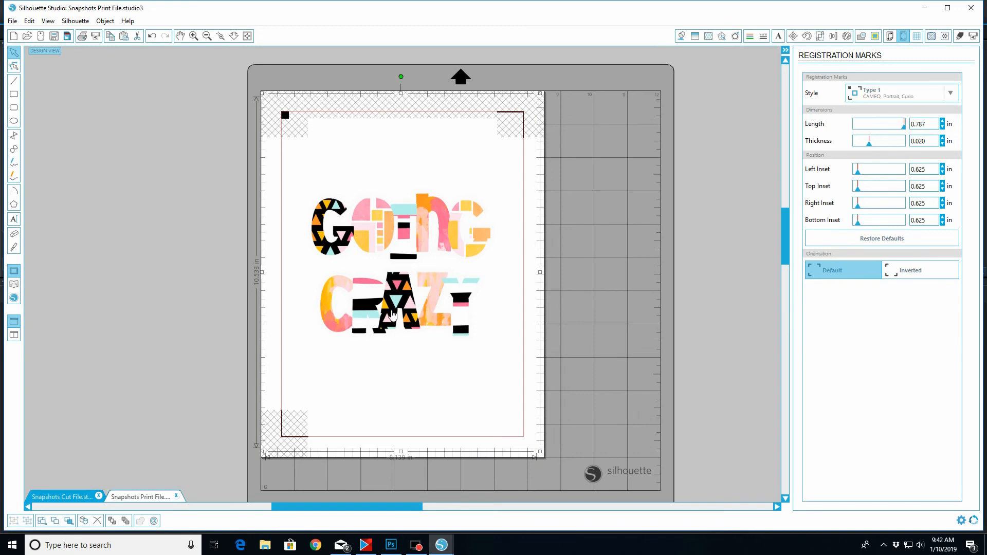
mouse_move(540, 452)
mouse_down()
mouse_move(560, 470)
mouse_move(541, 455)
mouse_up()
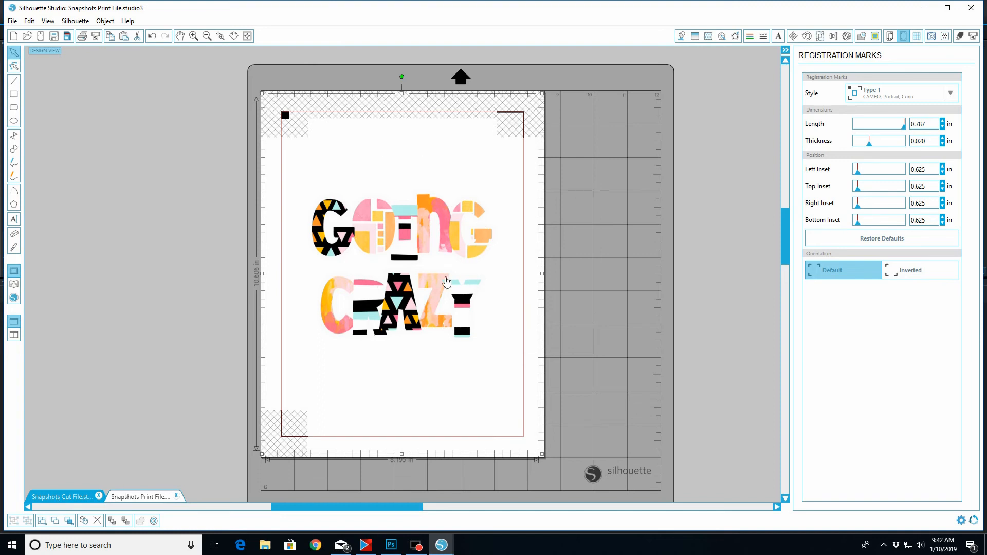
Return to the Snapshots Cut File for the traced outline and paste it over the title in Snapshots Print File
click(60, 497)
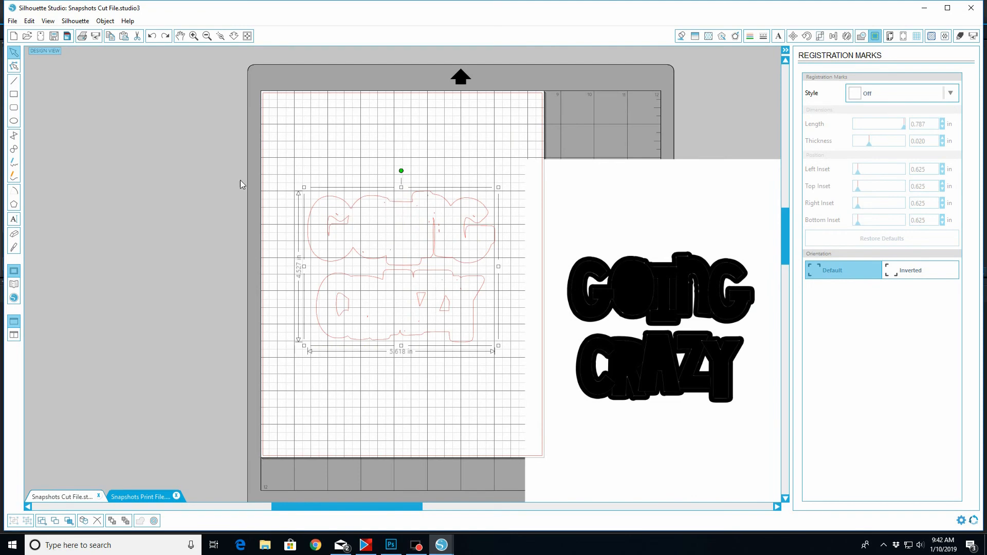
click(126, 498)
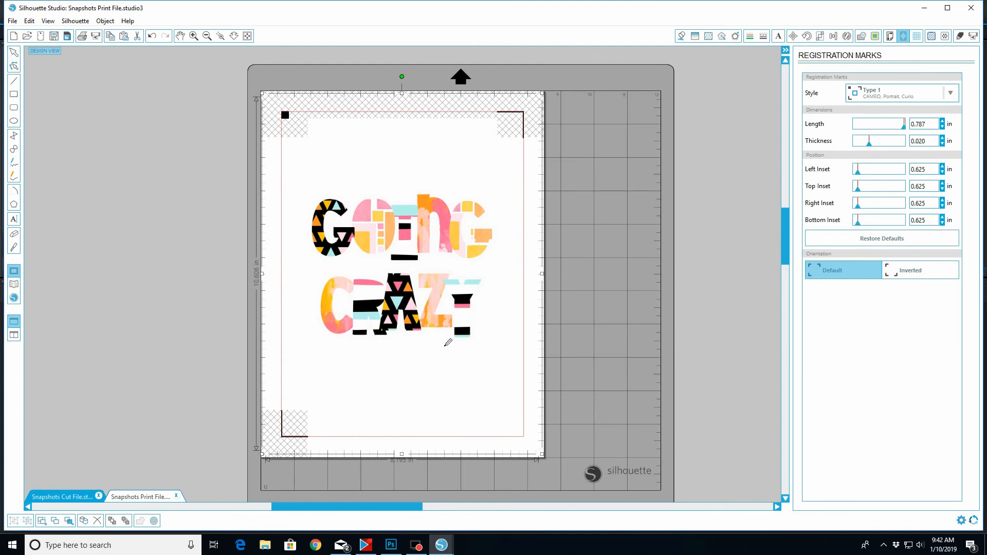
click(445, 344)
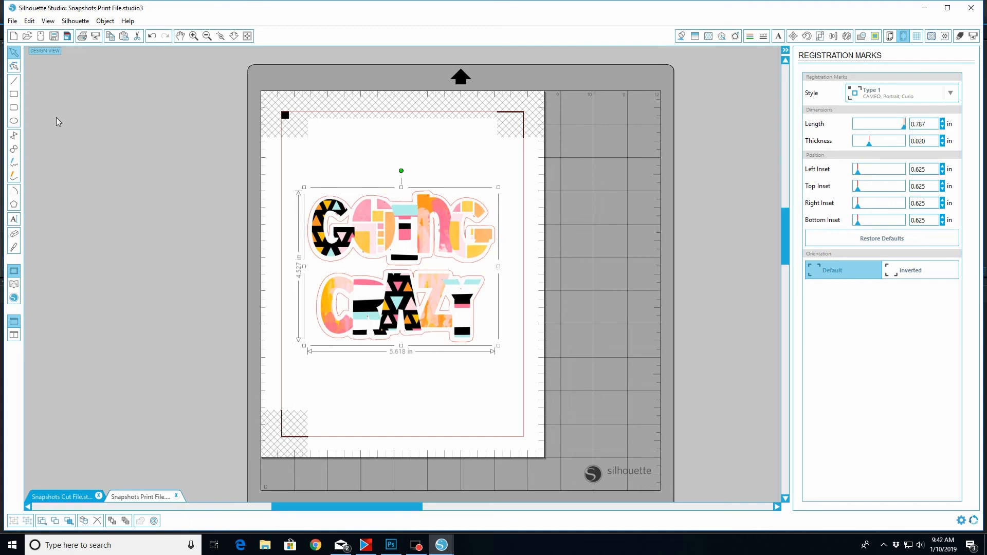
Open the pasted outline around the printed title for point editing
click(194, 36)
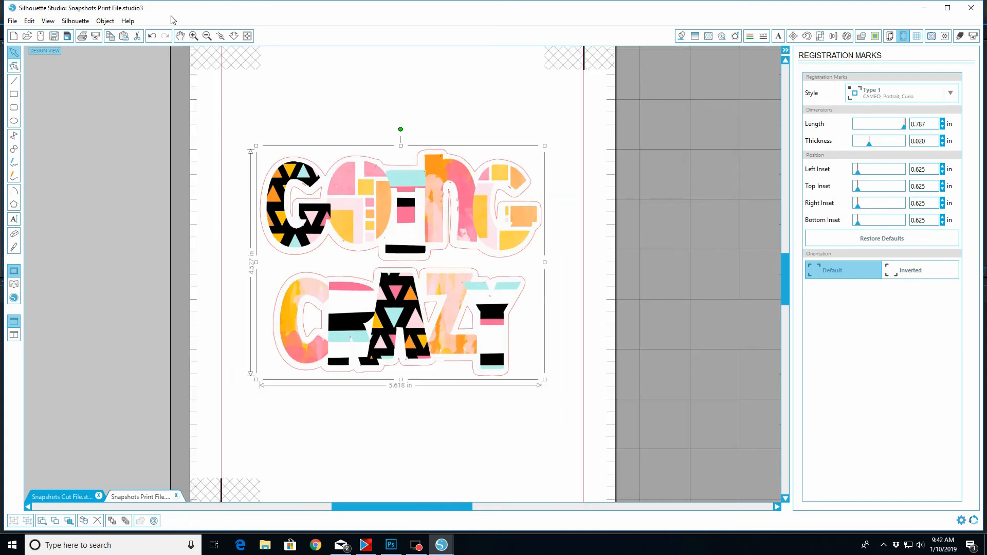
click(194, 36)
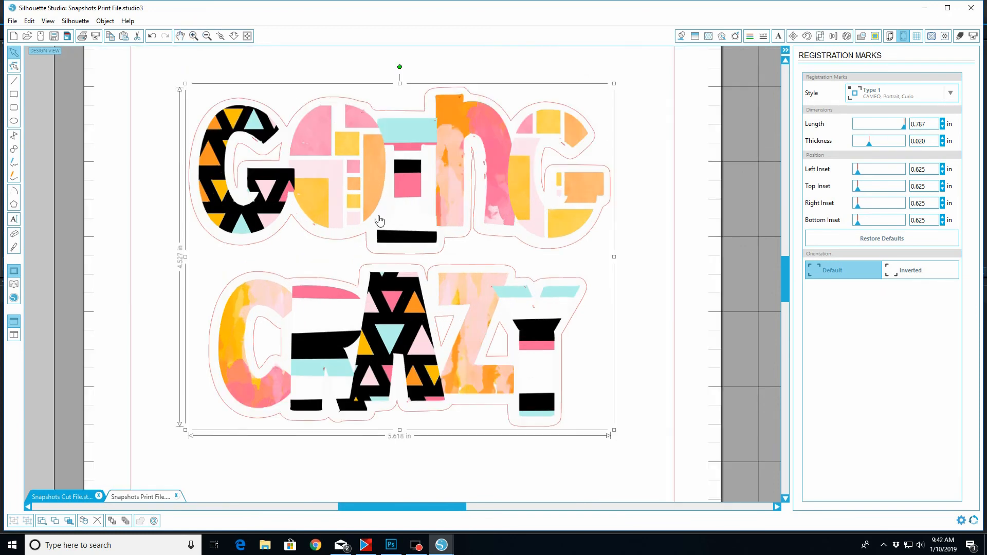
double_click(351, 242)
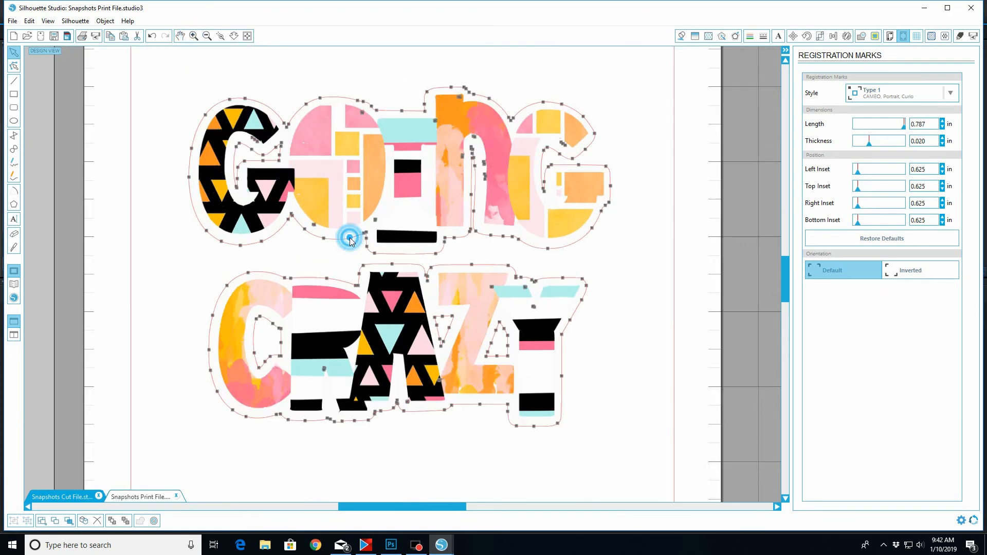
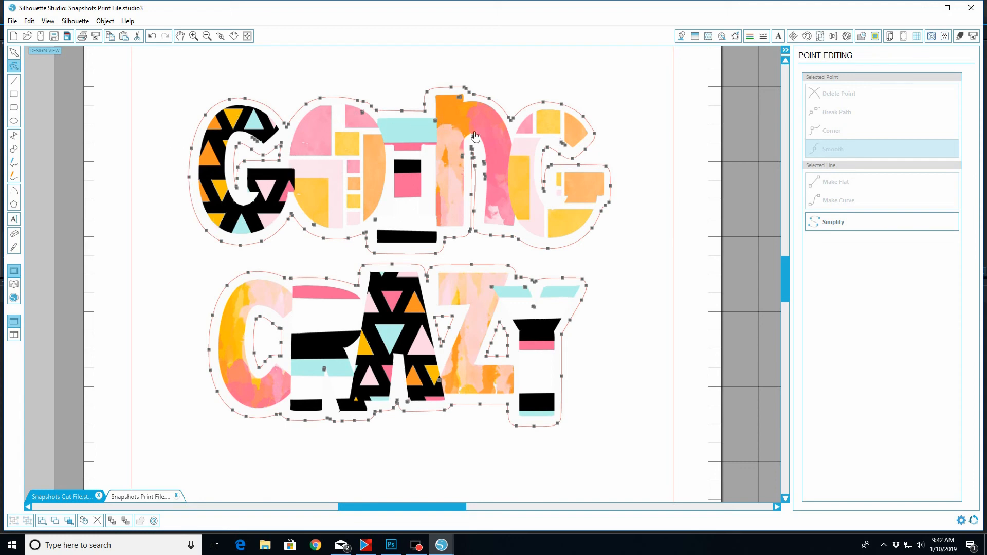
Delete the stray outline points inside the upper opening of the first G in GOING
click(253, 138)
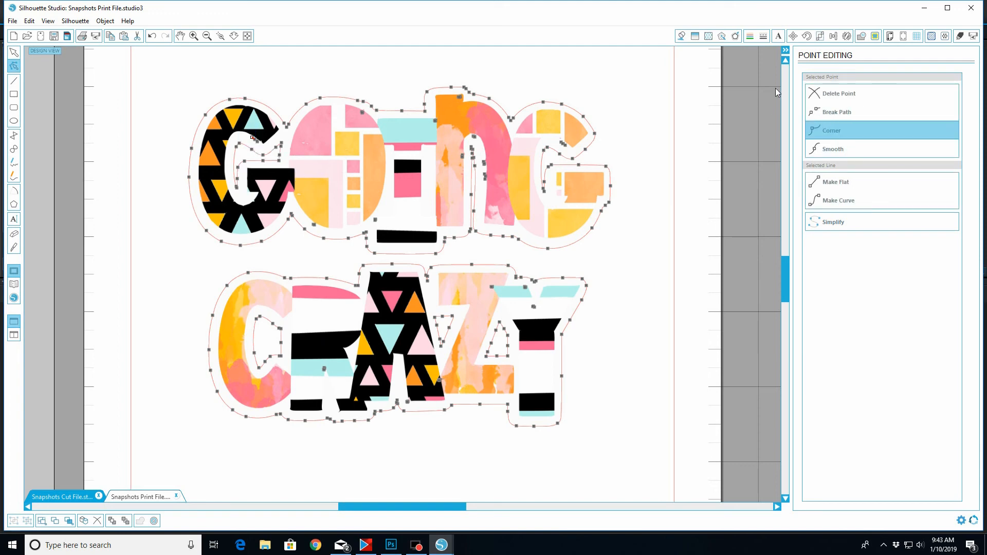
click(837, 96)
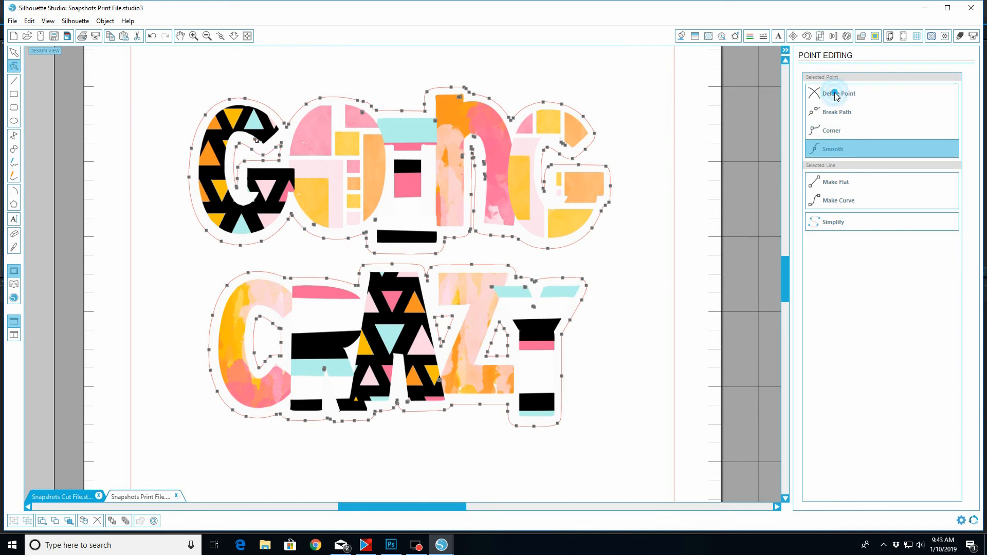
click(837, 96)
click(836, 96)
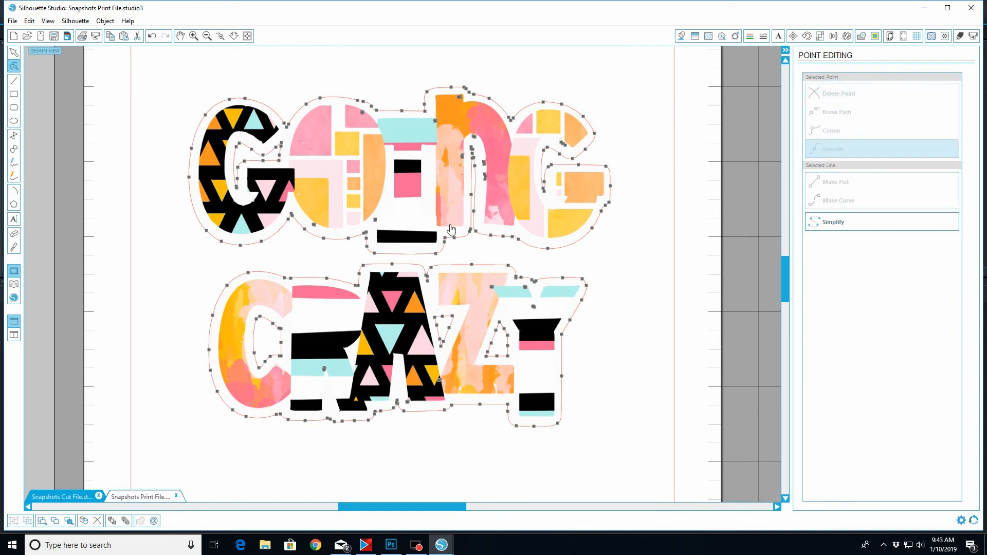
Delete the stray outline points at the arch and along the right leg of the N in GOING
click(475, 137)
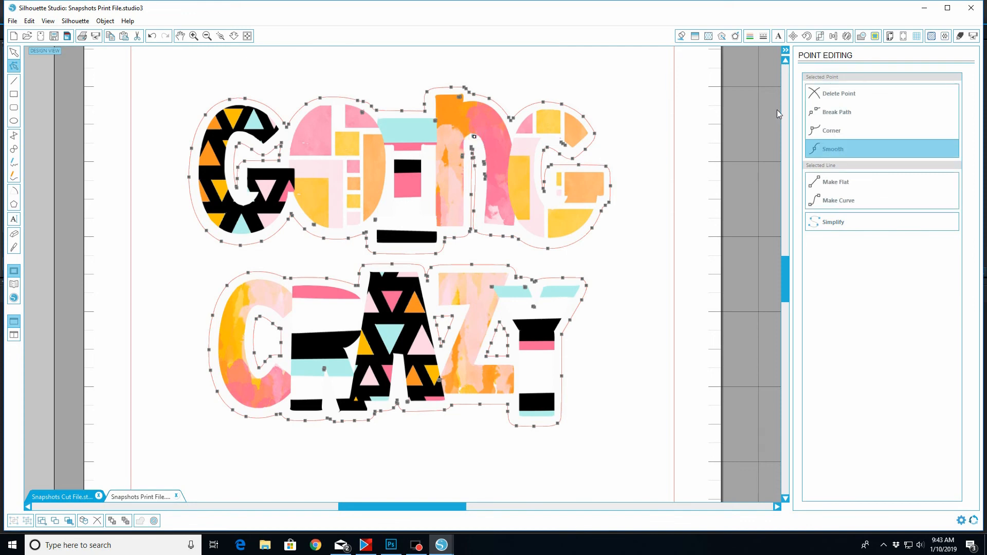
click(839, 97)
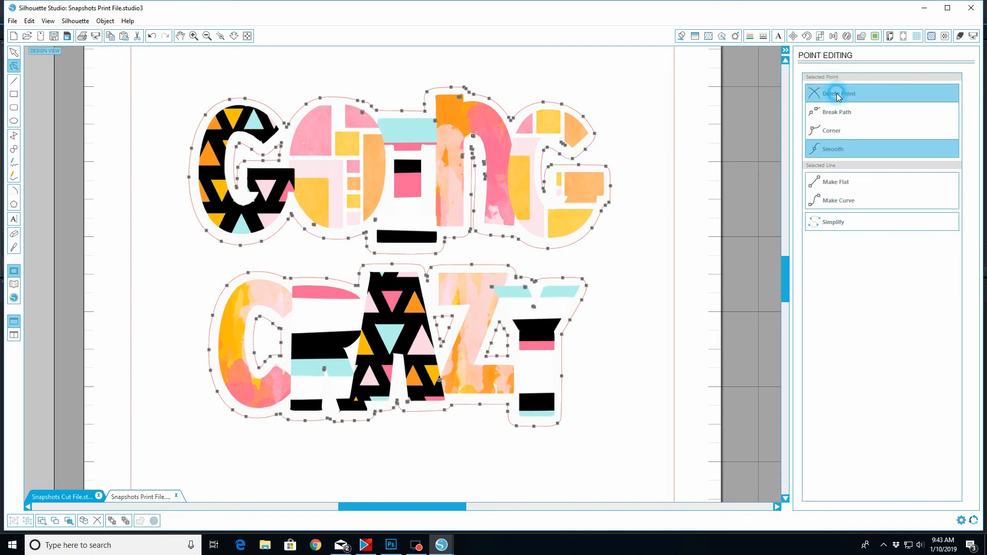
click(484, 163)
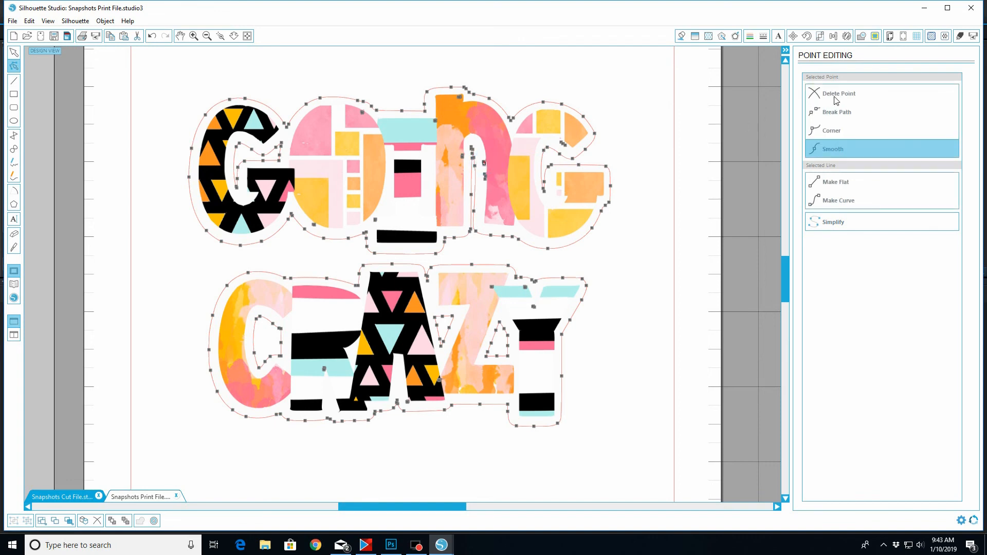
click(835, 97)
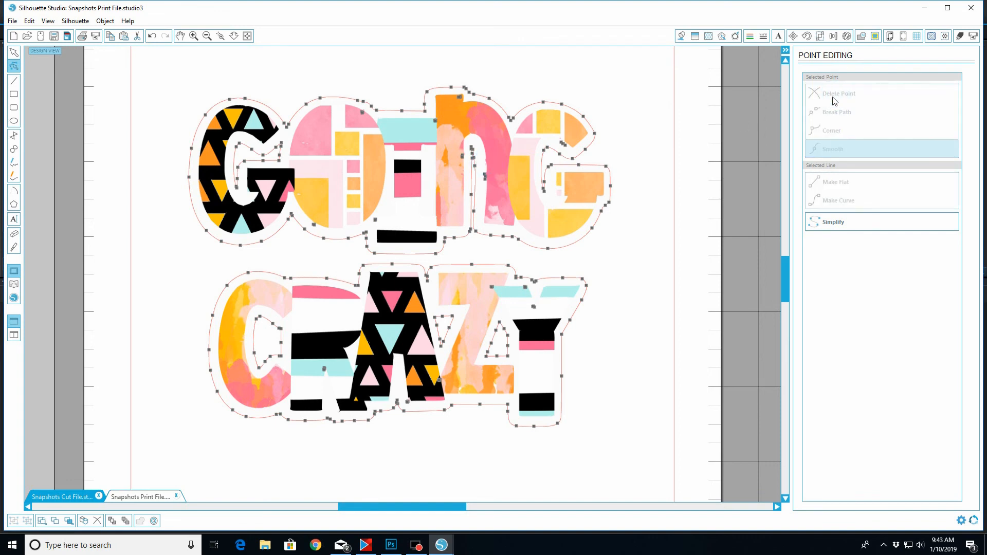
click(485, 175)
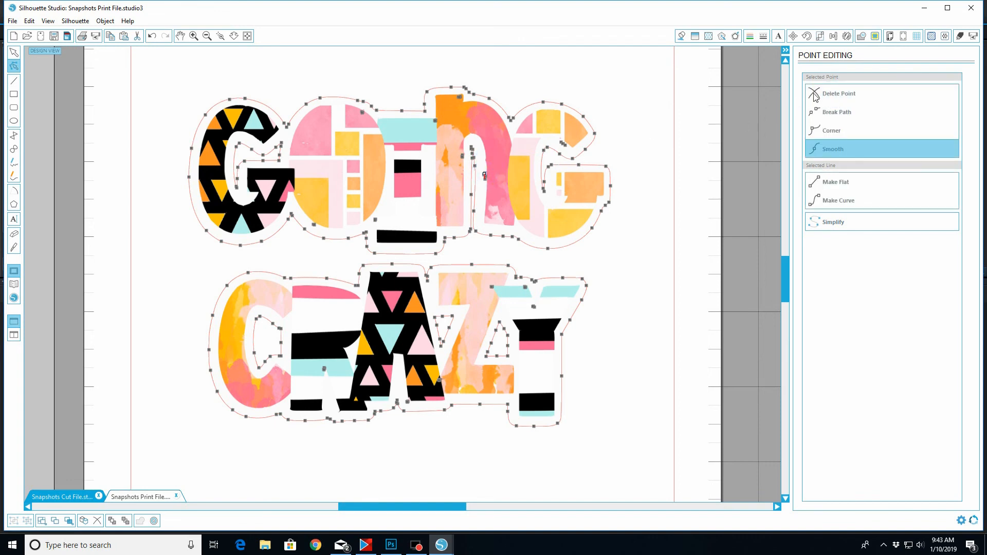
click(841, 97)
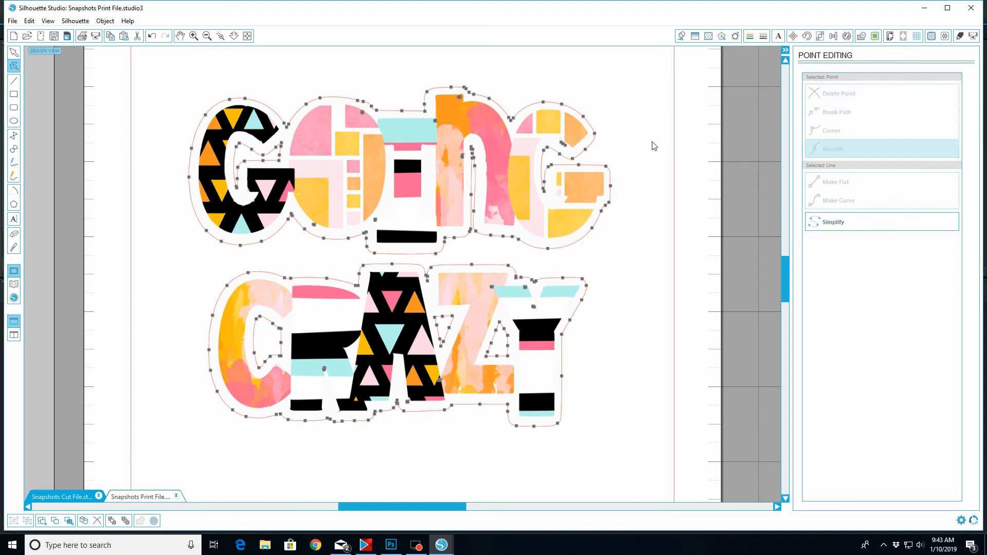
Delete the stray outline points between the O and I and at the bottom of the O in GOING
click(375, 221)
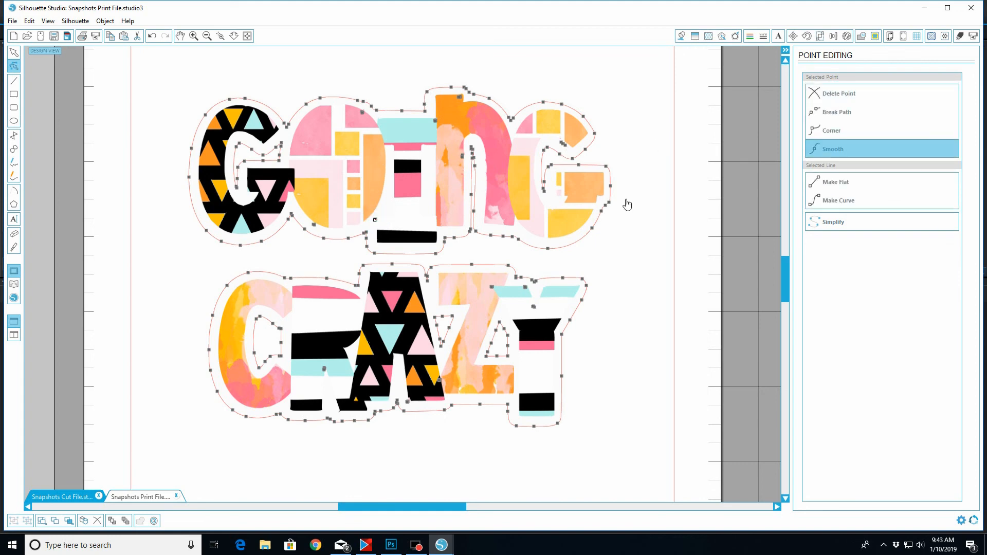
click(840, 96)
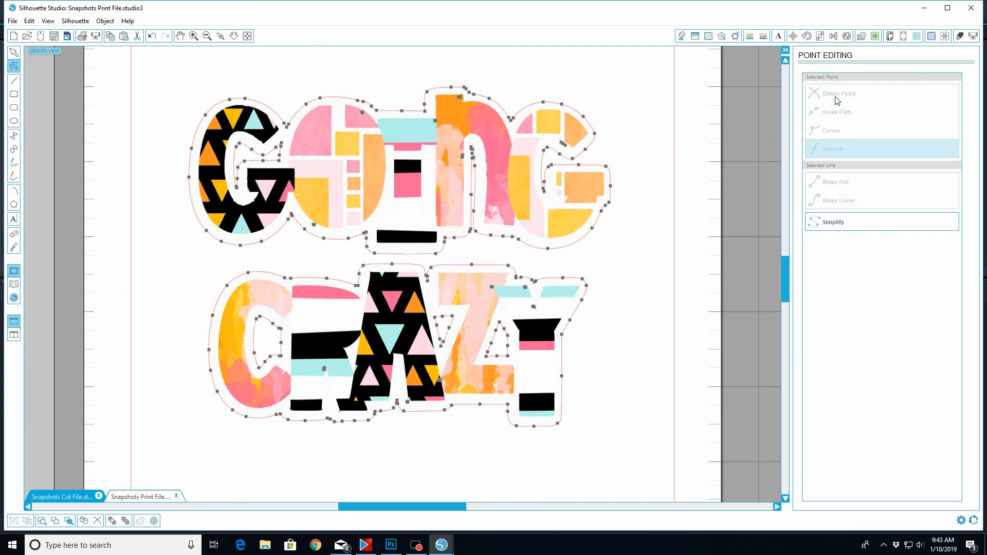
click(315, 227)
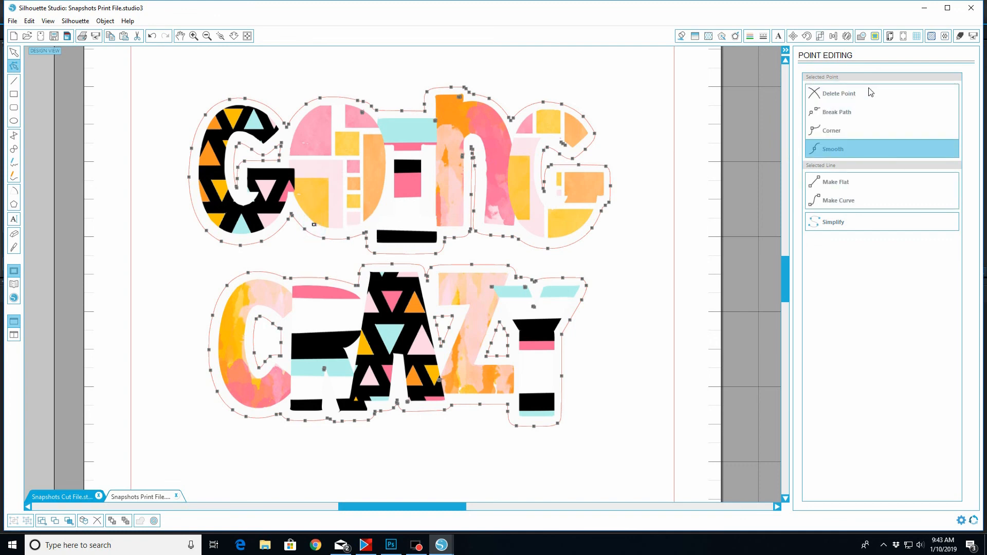
click(850, 97)
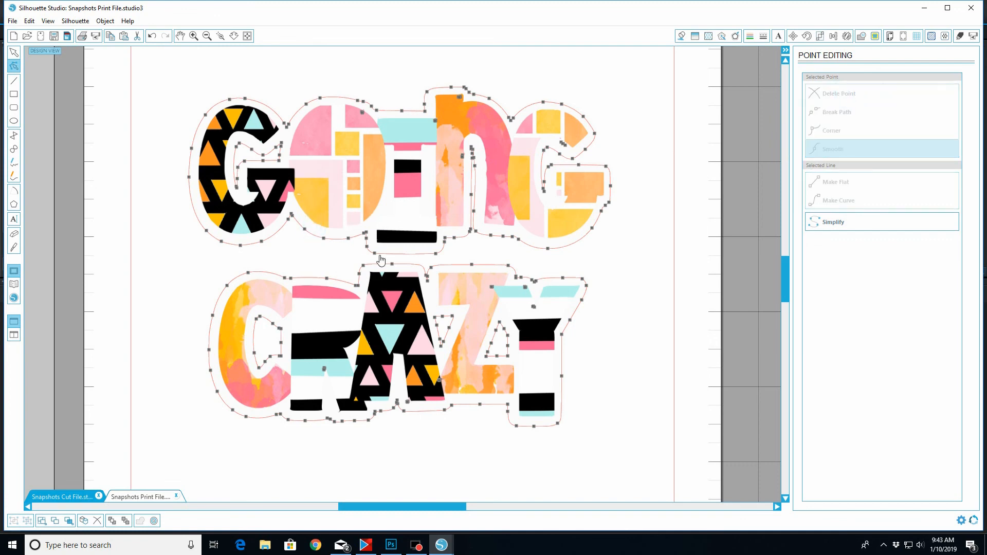
Delete the stray outline points between the legs of the R and at the foot of the A in CRAZY
click(326, 369)
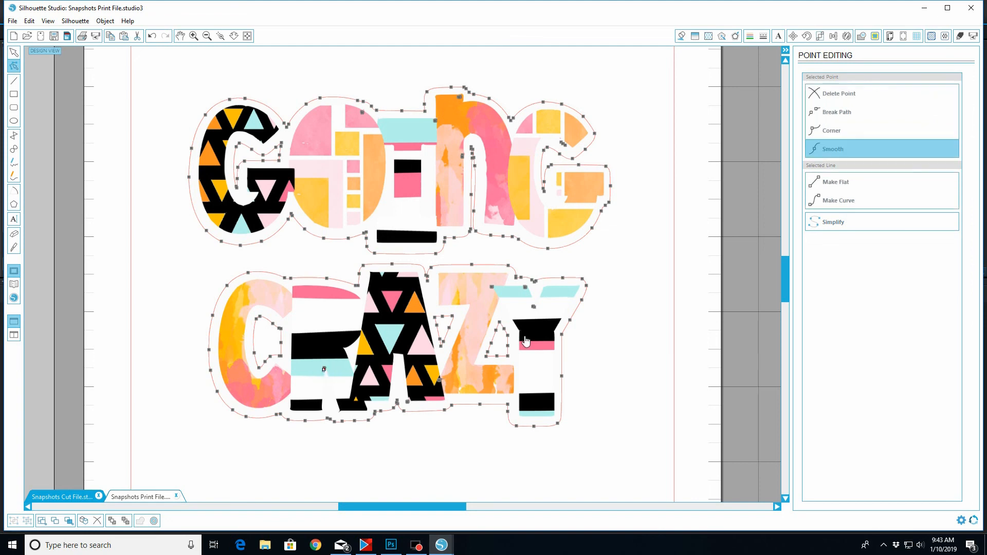
click(839, 96)
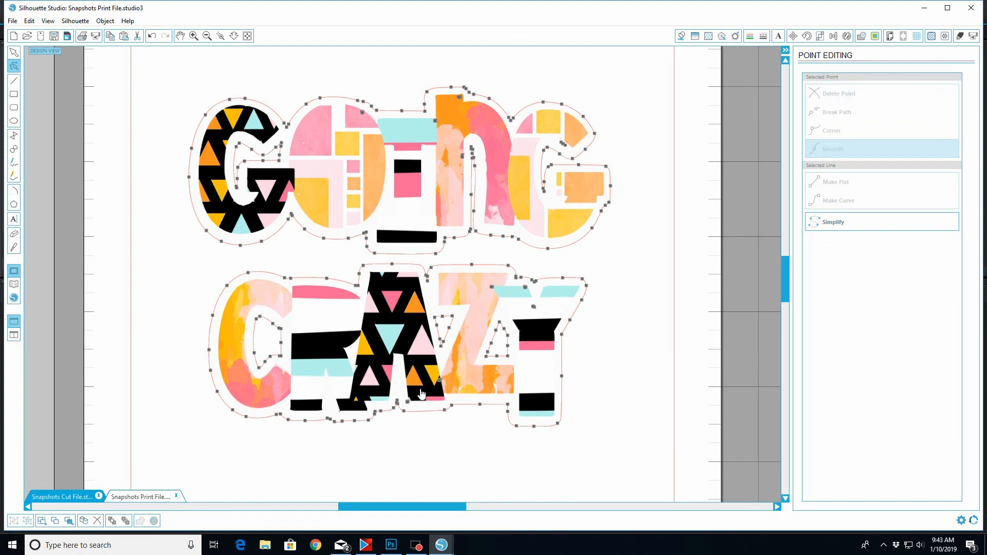
click(408, 402)
click(835, 96)
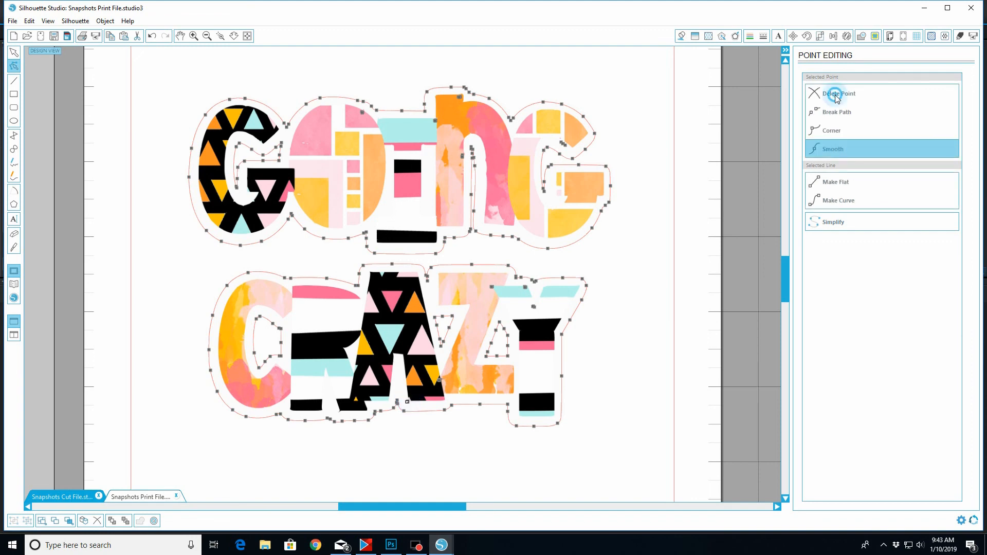
click(836, 97)
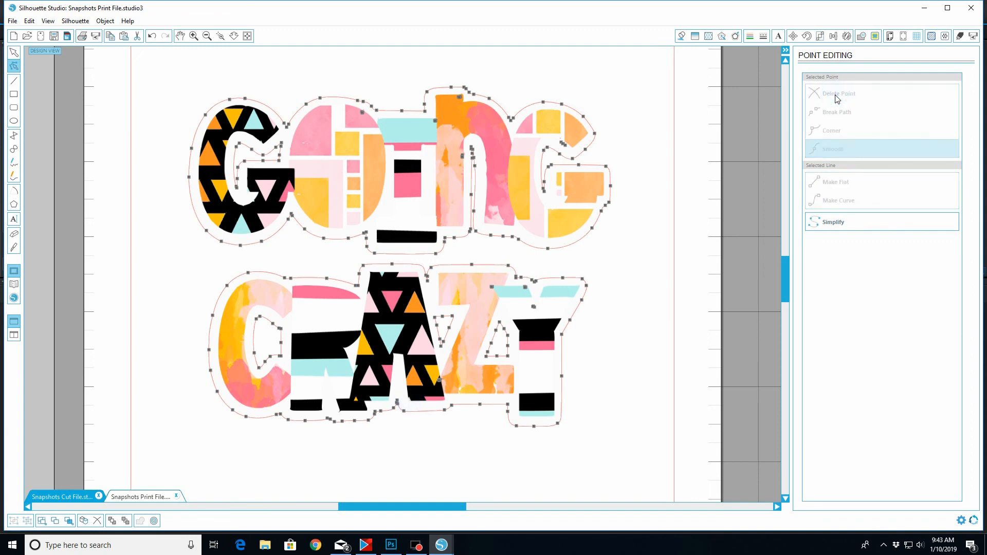
Delete the stray outline points in the fork and along the upper left arm of the Y in CRAZY
click(535, 308)
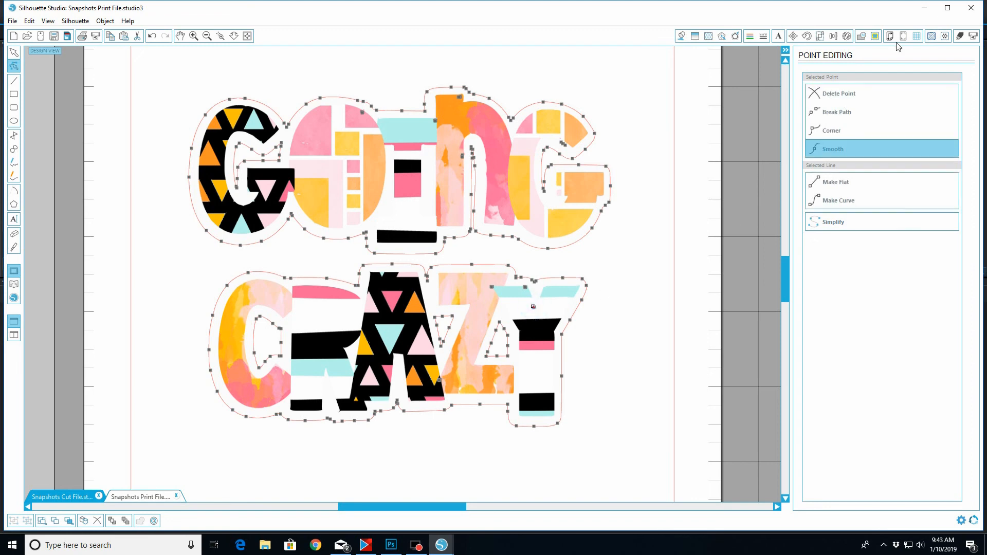
click(838, 95)
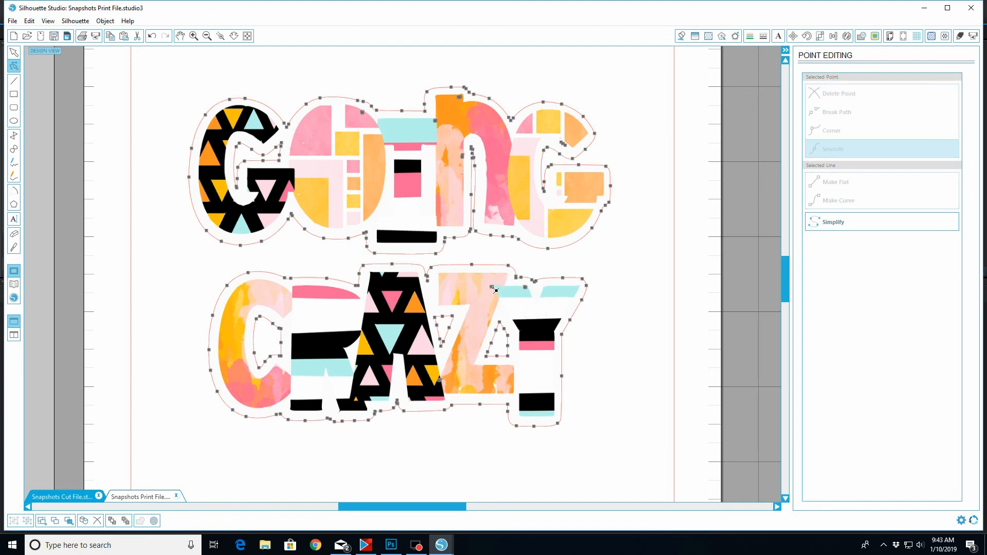
click(494, 290)
click(841, 95)
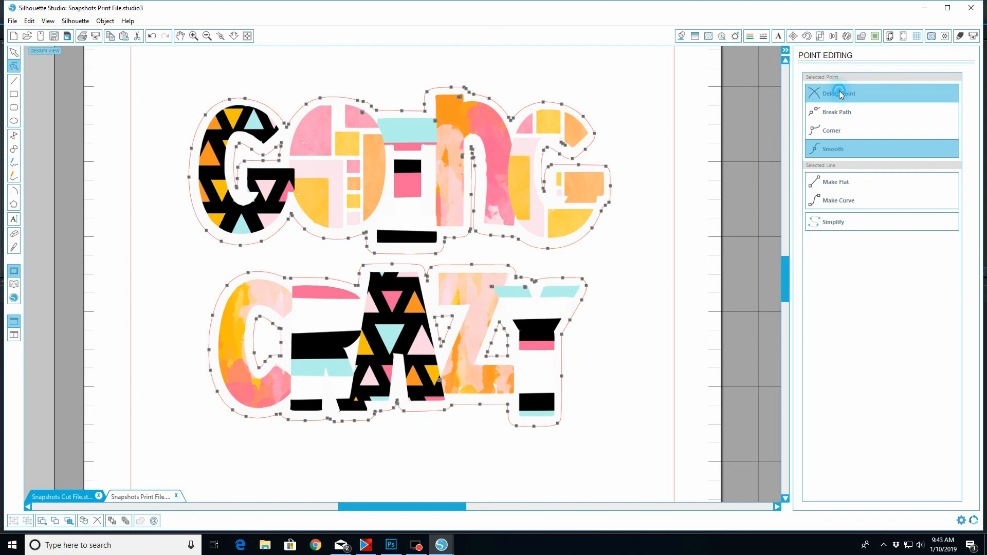
click(526, 288)
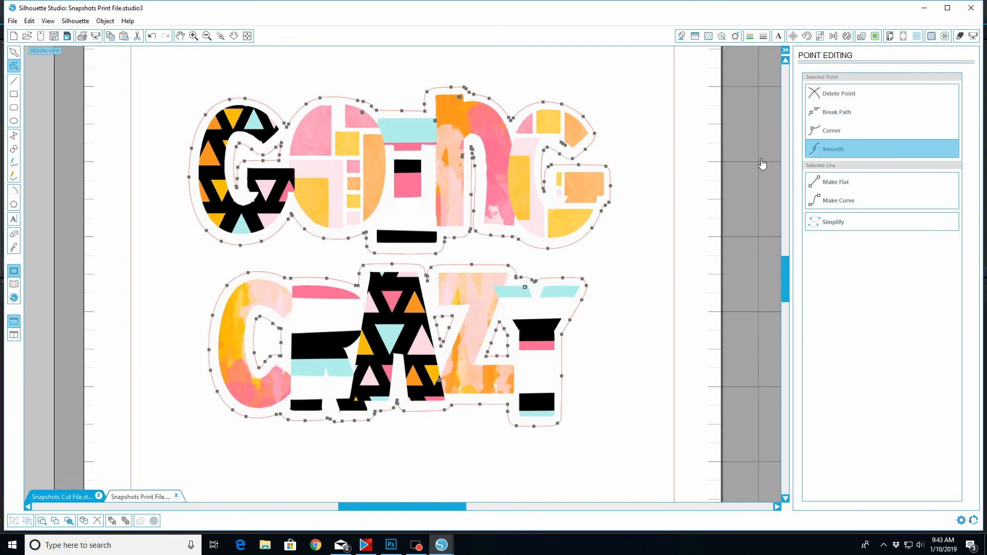
click(836, 94)
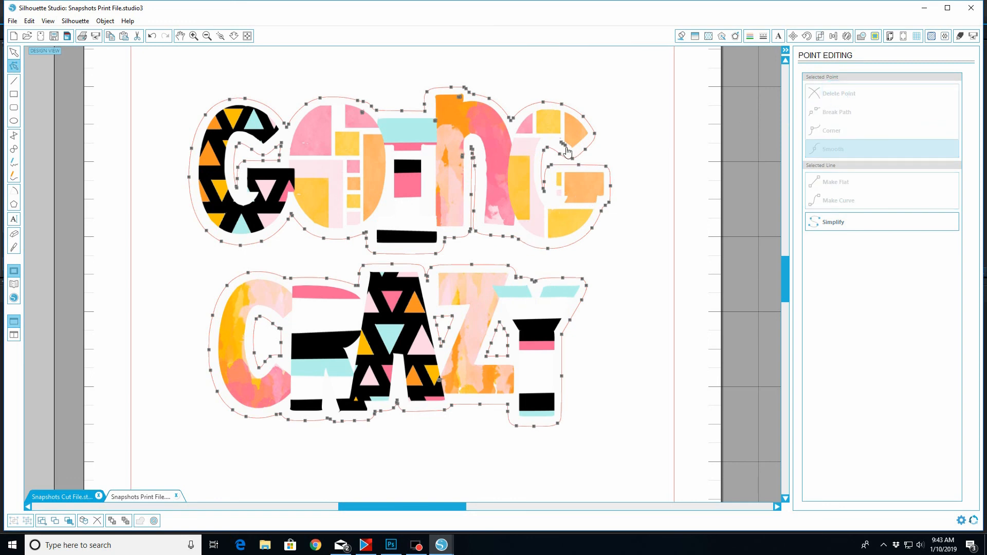
Delete the stray outline point at the opening of the last G in GOING and leave point editing
click(563, 144)
click(834, 94)
click(13, 52)
click(247, 36)
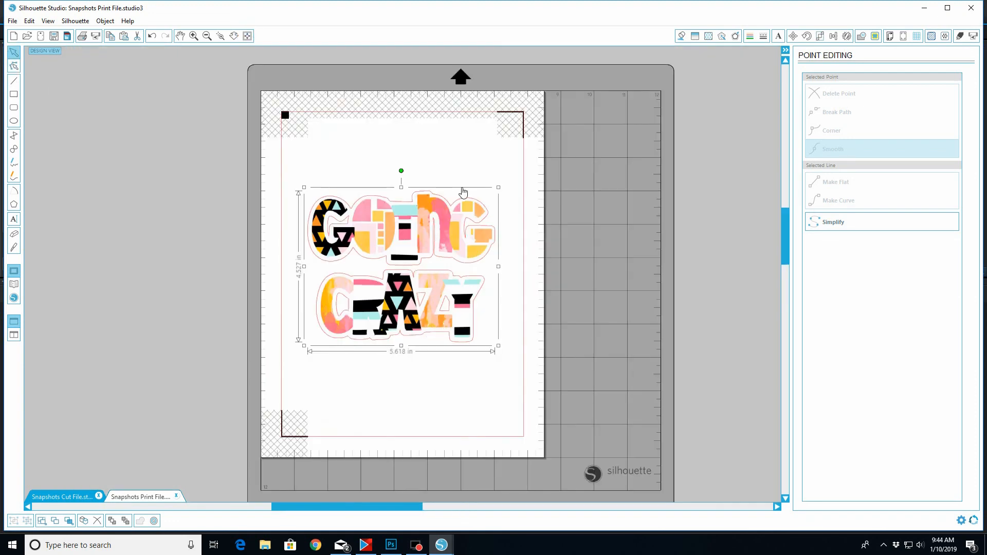